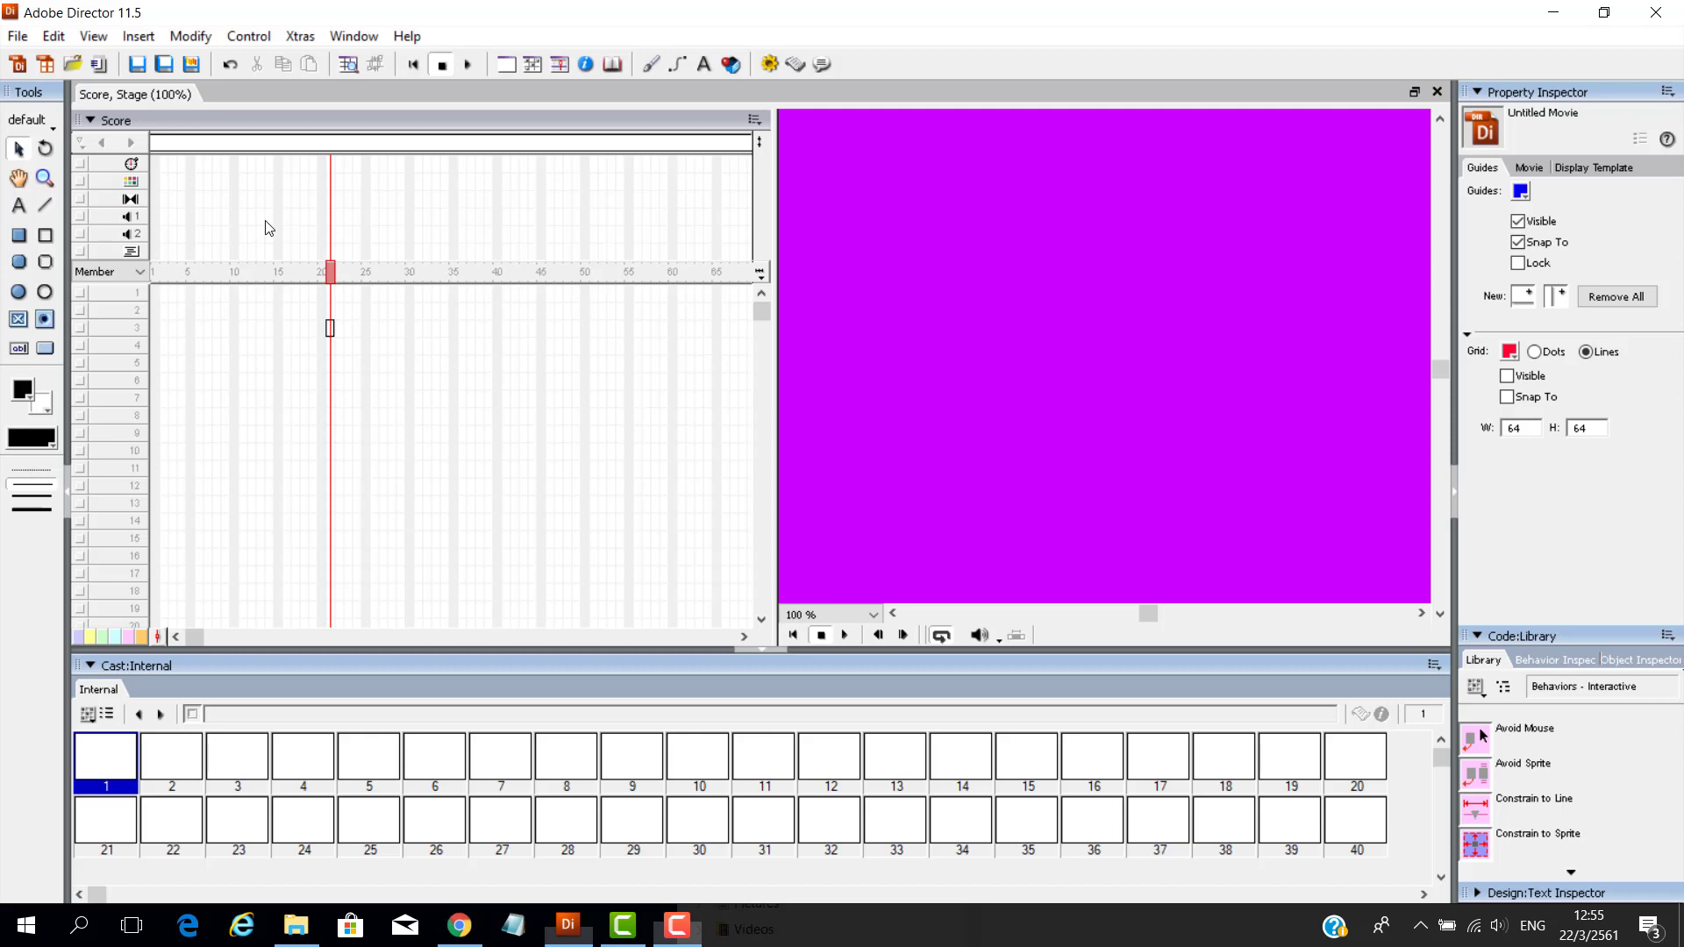
- Rewind the Score playhead from frame 21 to frame 1
drag(307, 273, 149, 298)
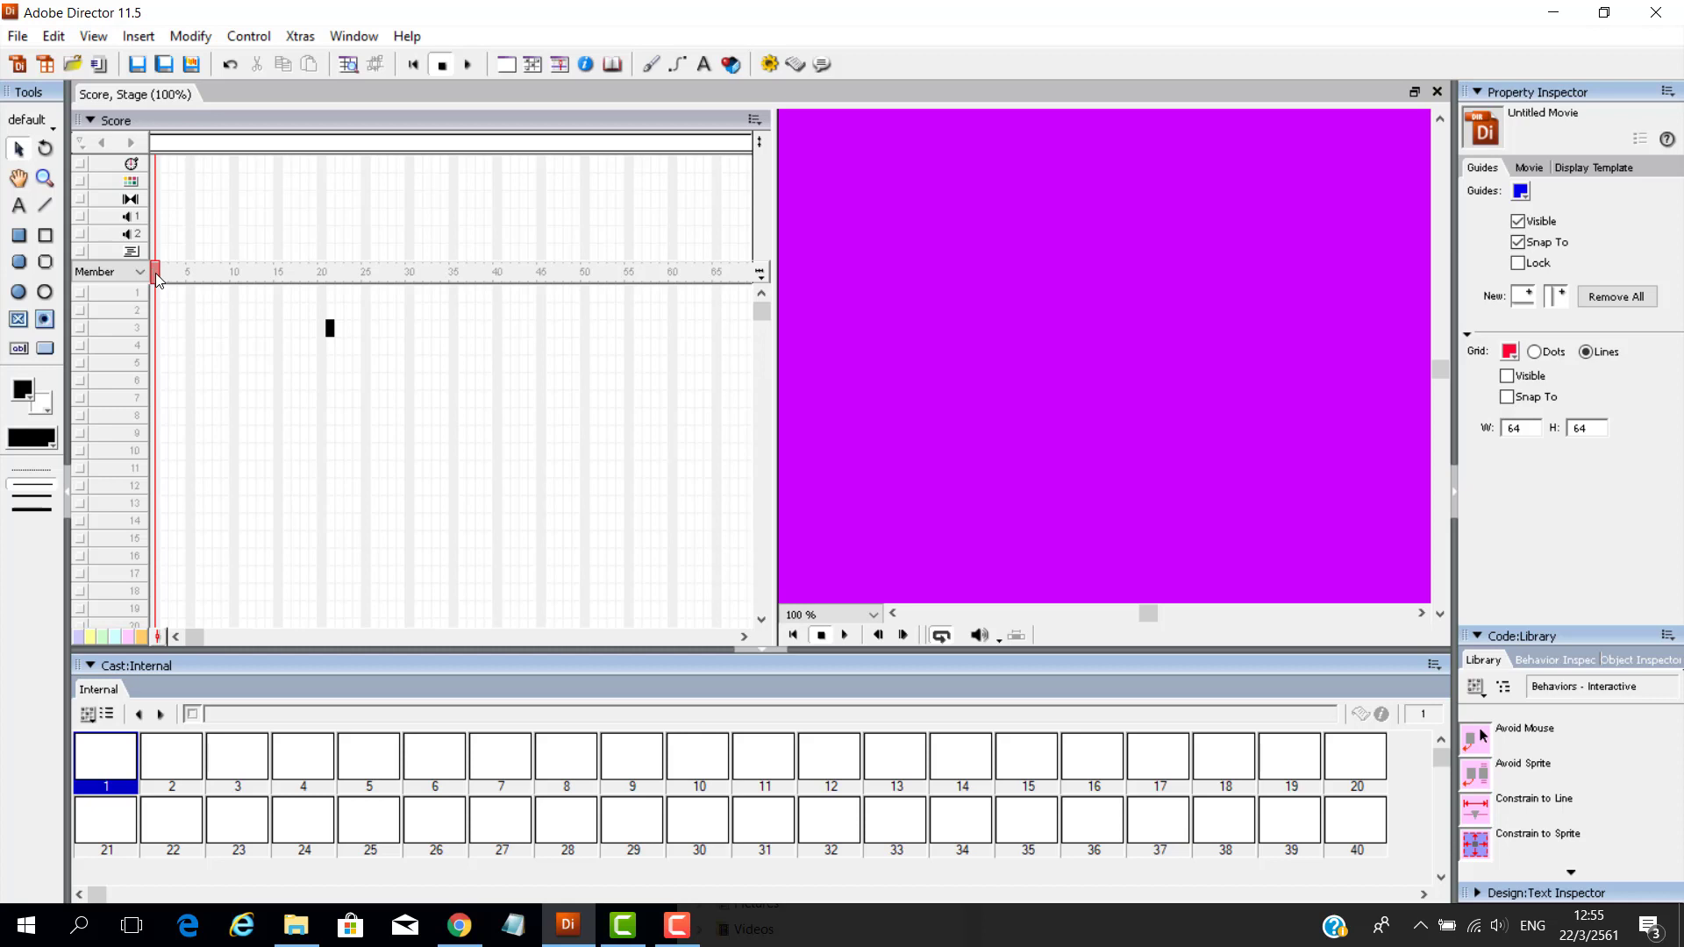
- Open the Control Panel below the Score with Loop Playback left on
click(369, 34)
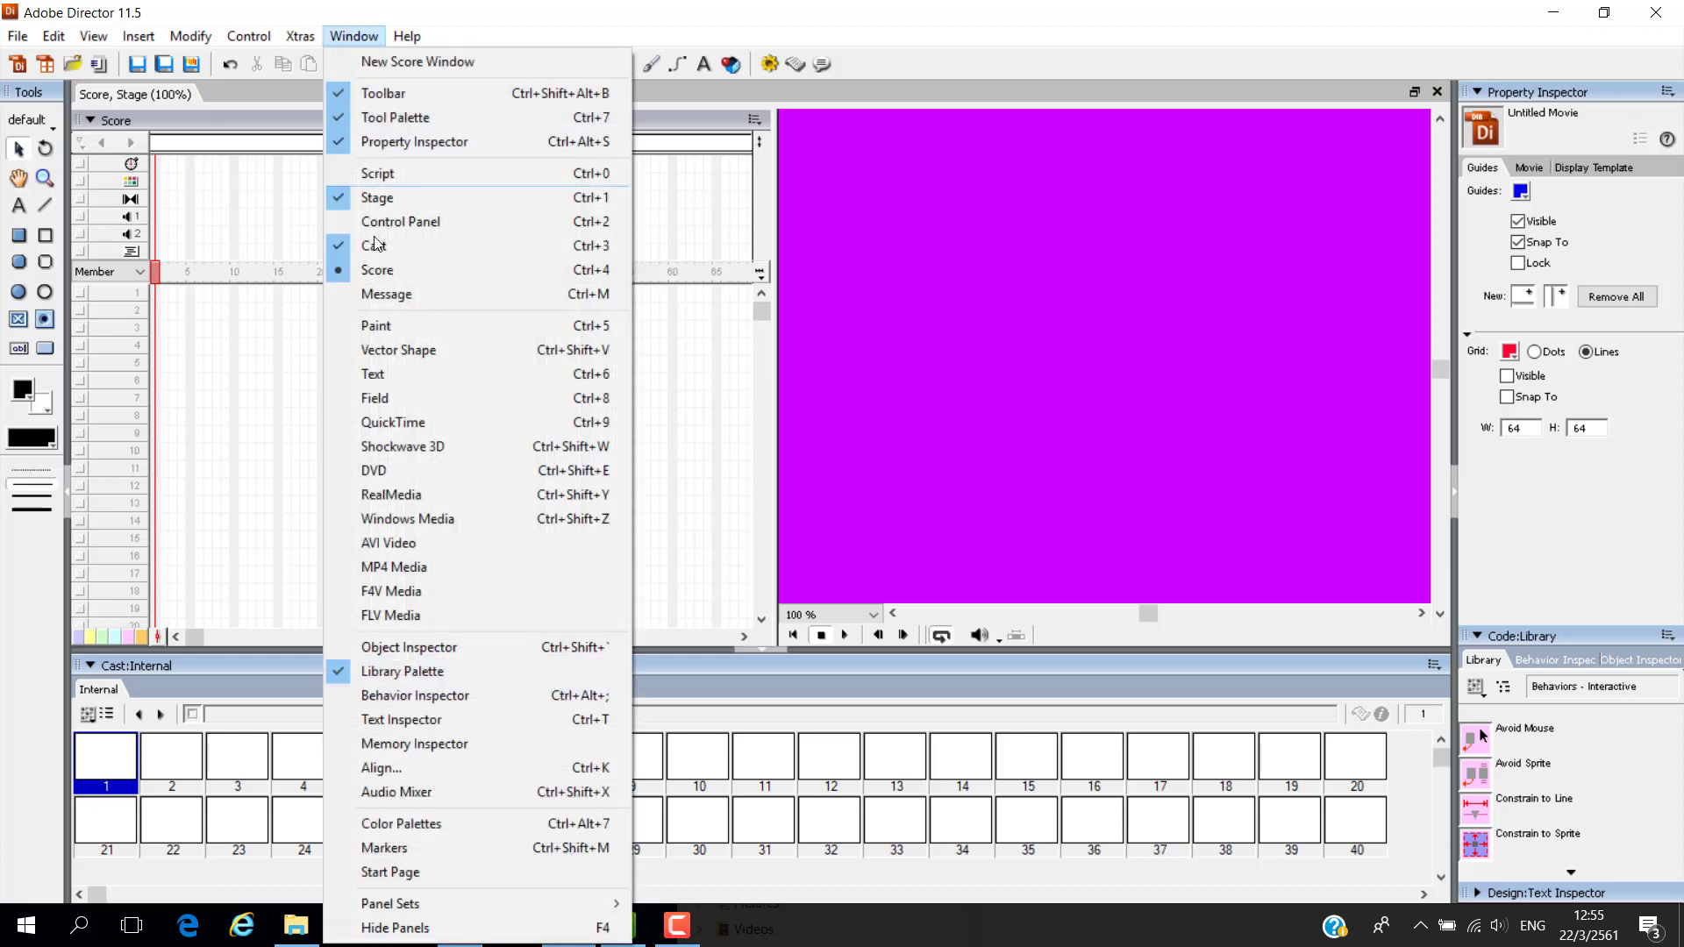
click(403, 223)
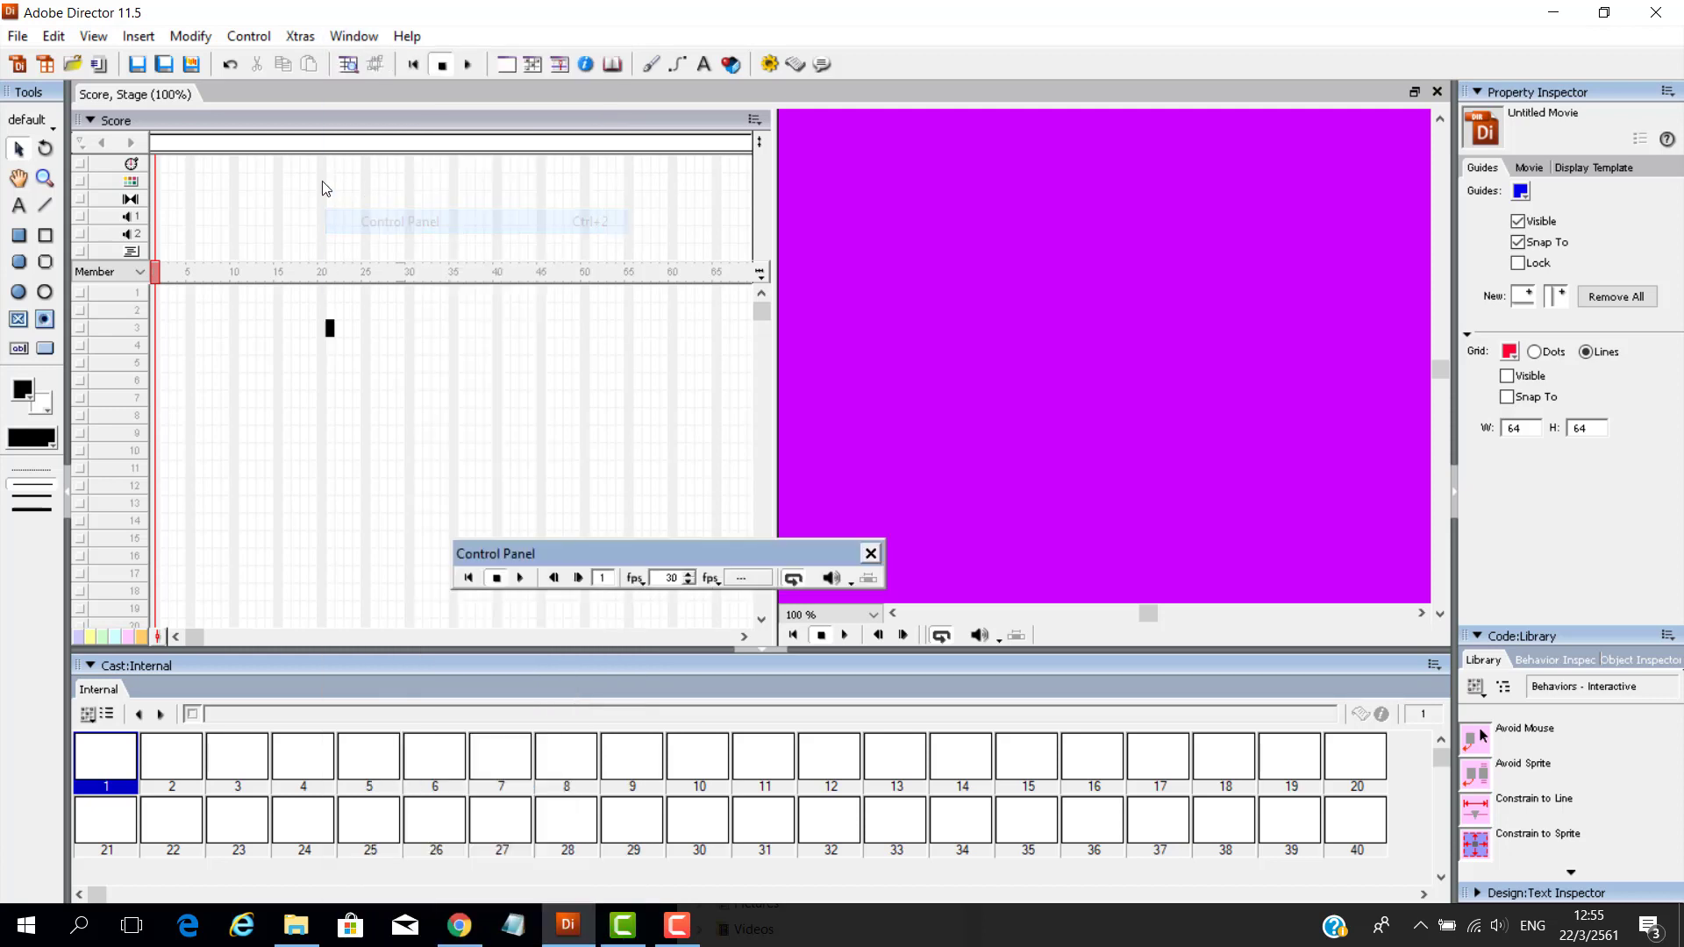
drag(634, 552, 540, 575)
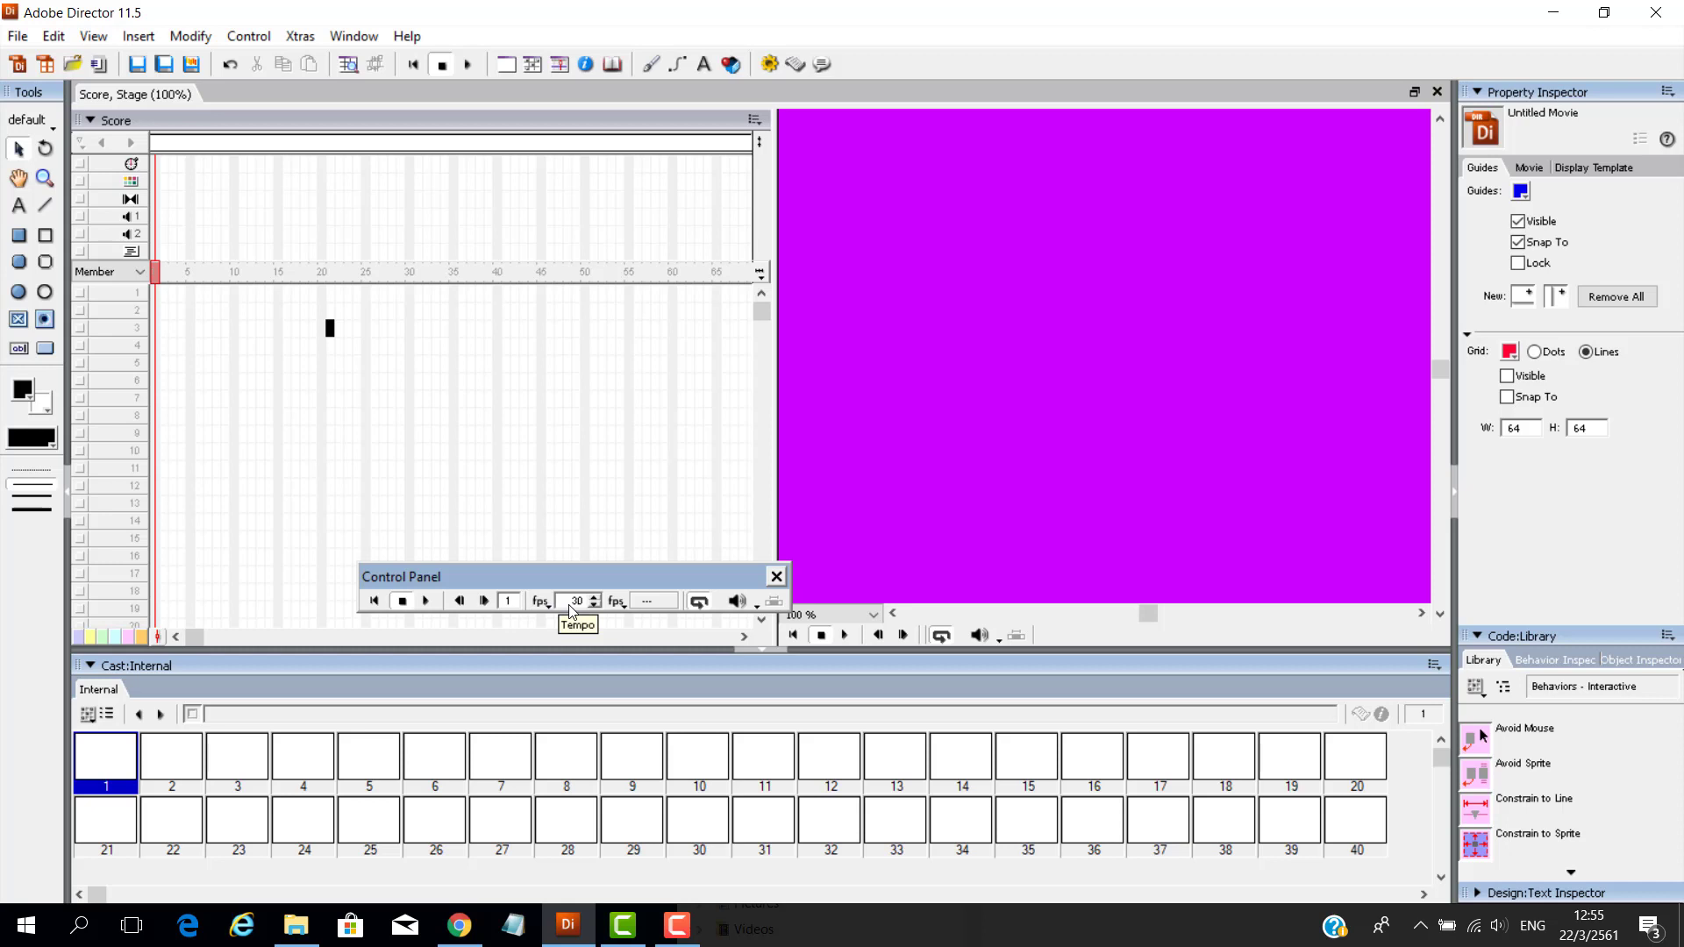
click(697, 601)
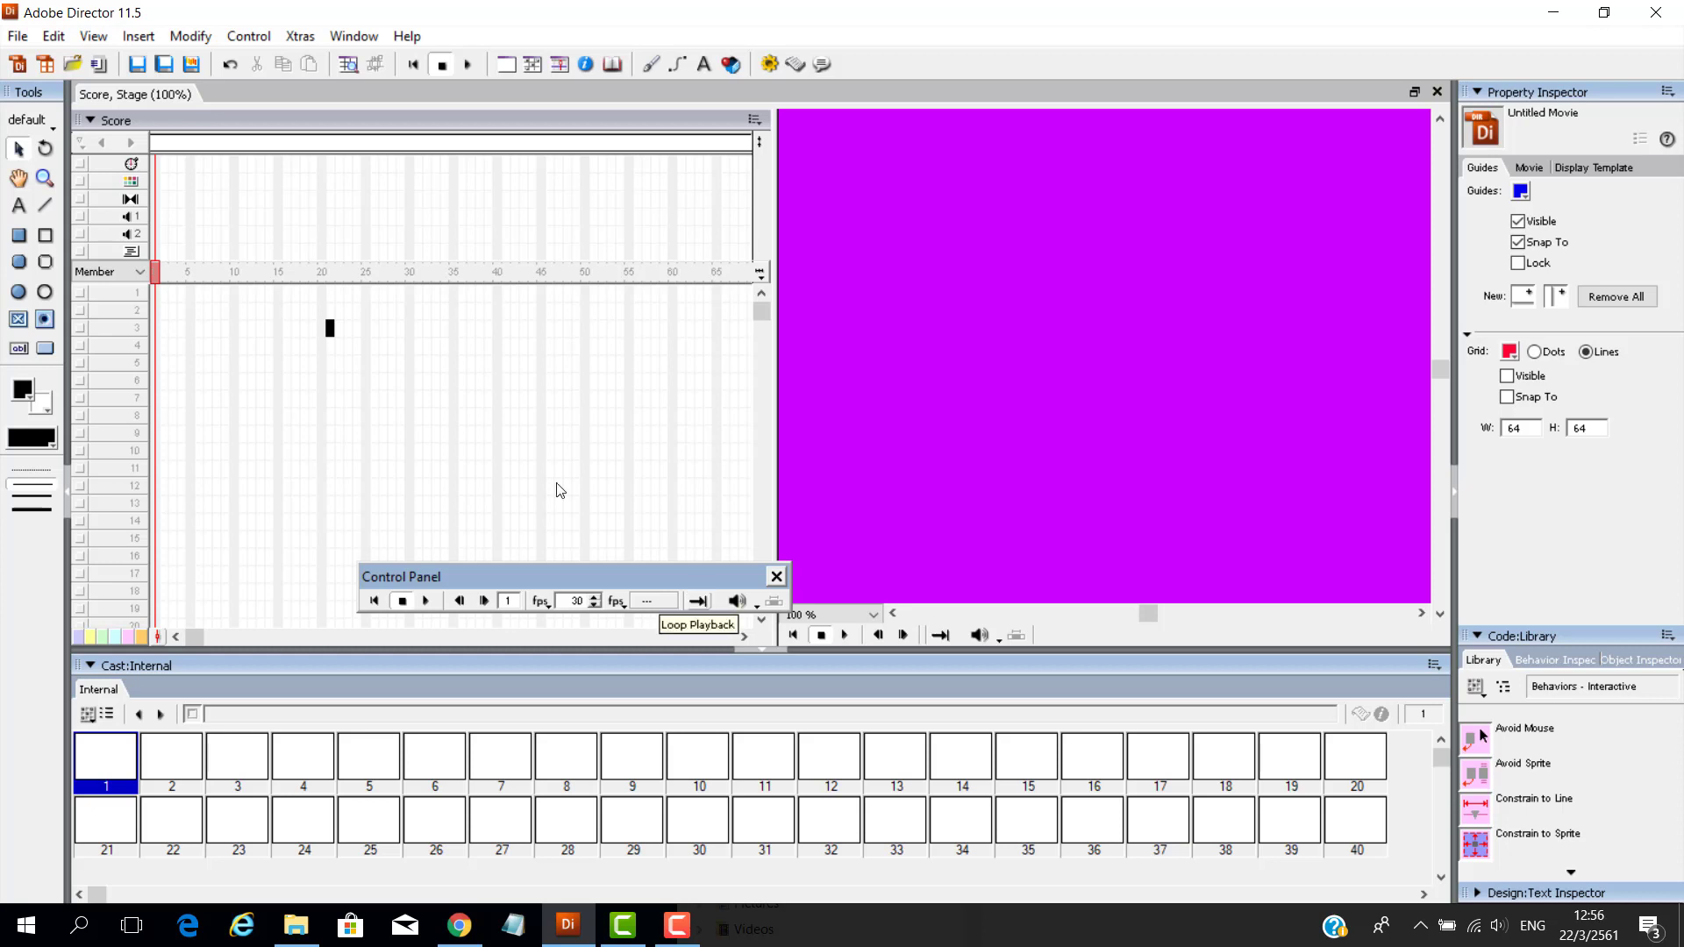
click(698, 602)
mouse_move(697, 580)
mouse_down()
mouse_move(660, 622)
mouse_move(674, 590)
mouse_up()
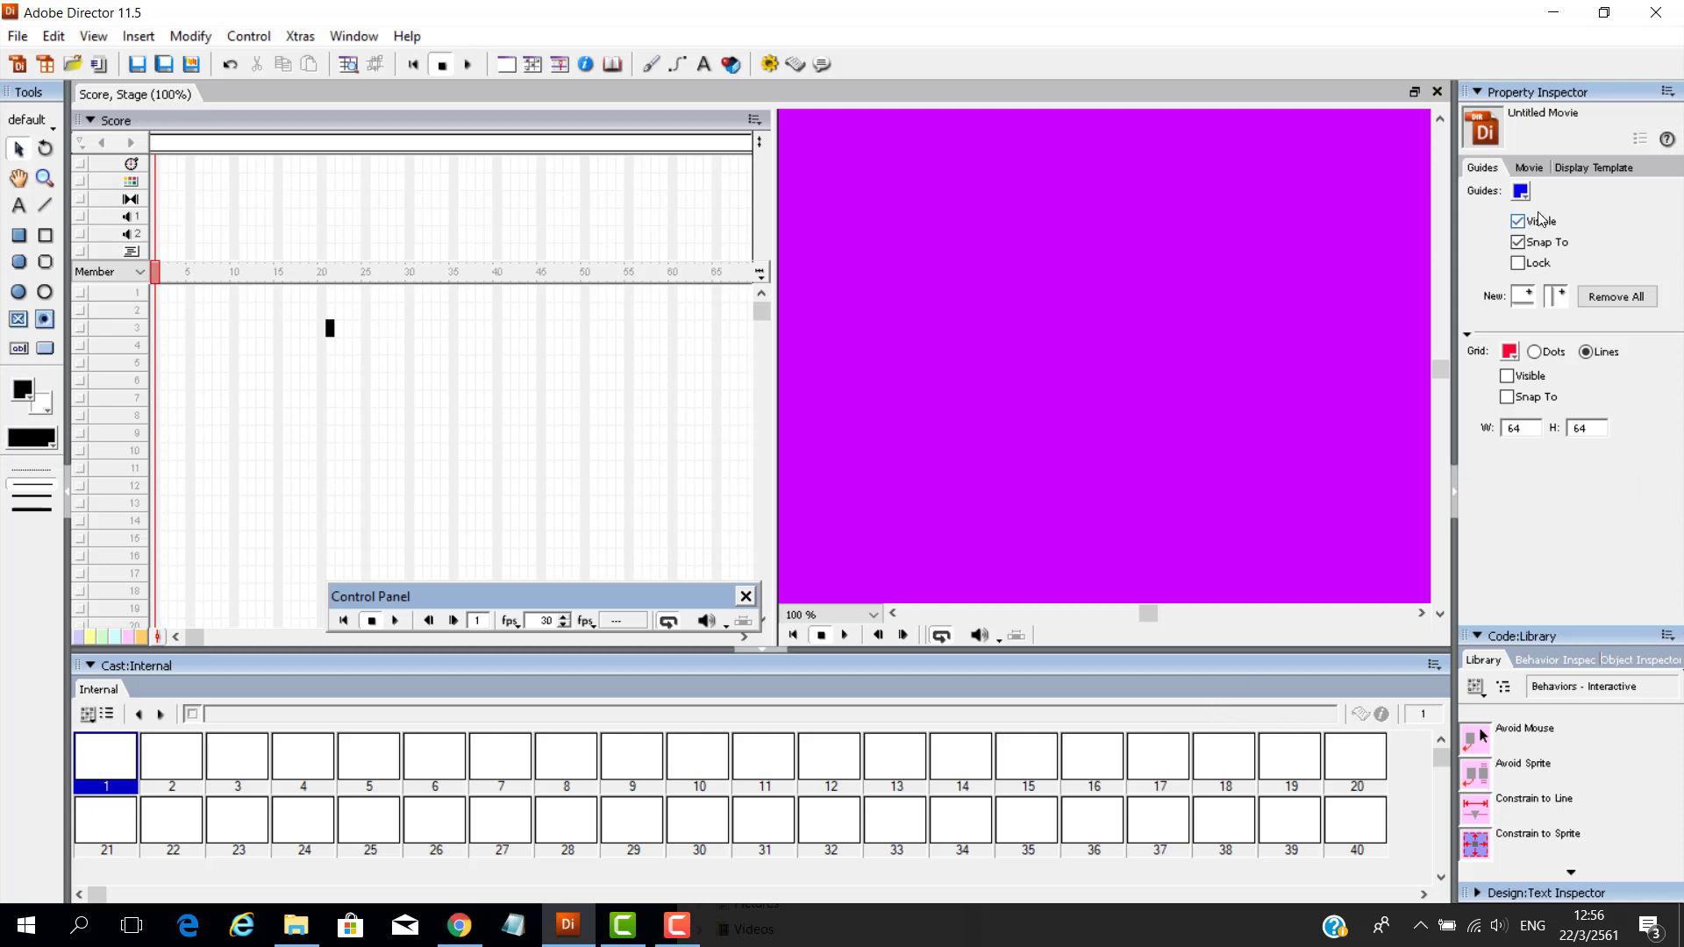
click(1529, 168)
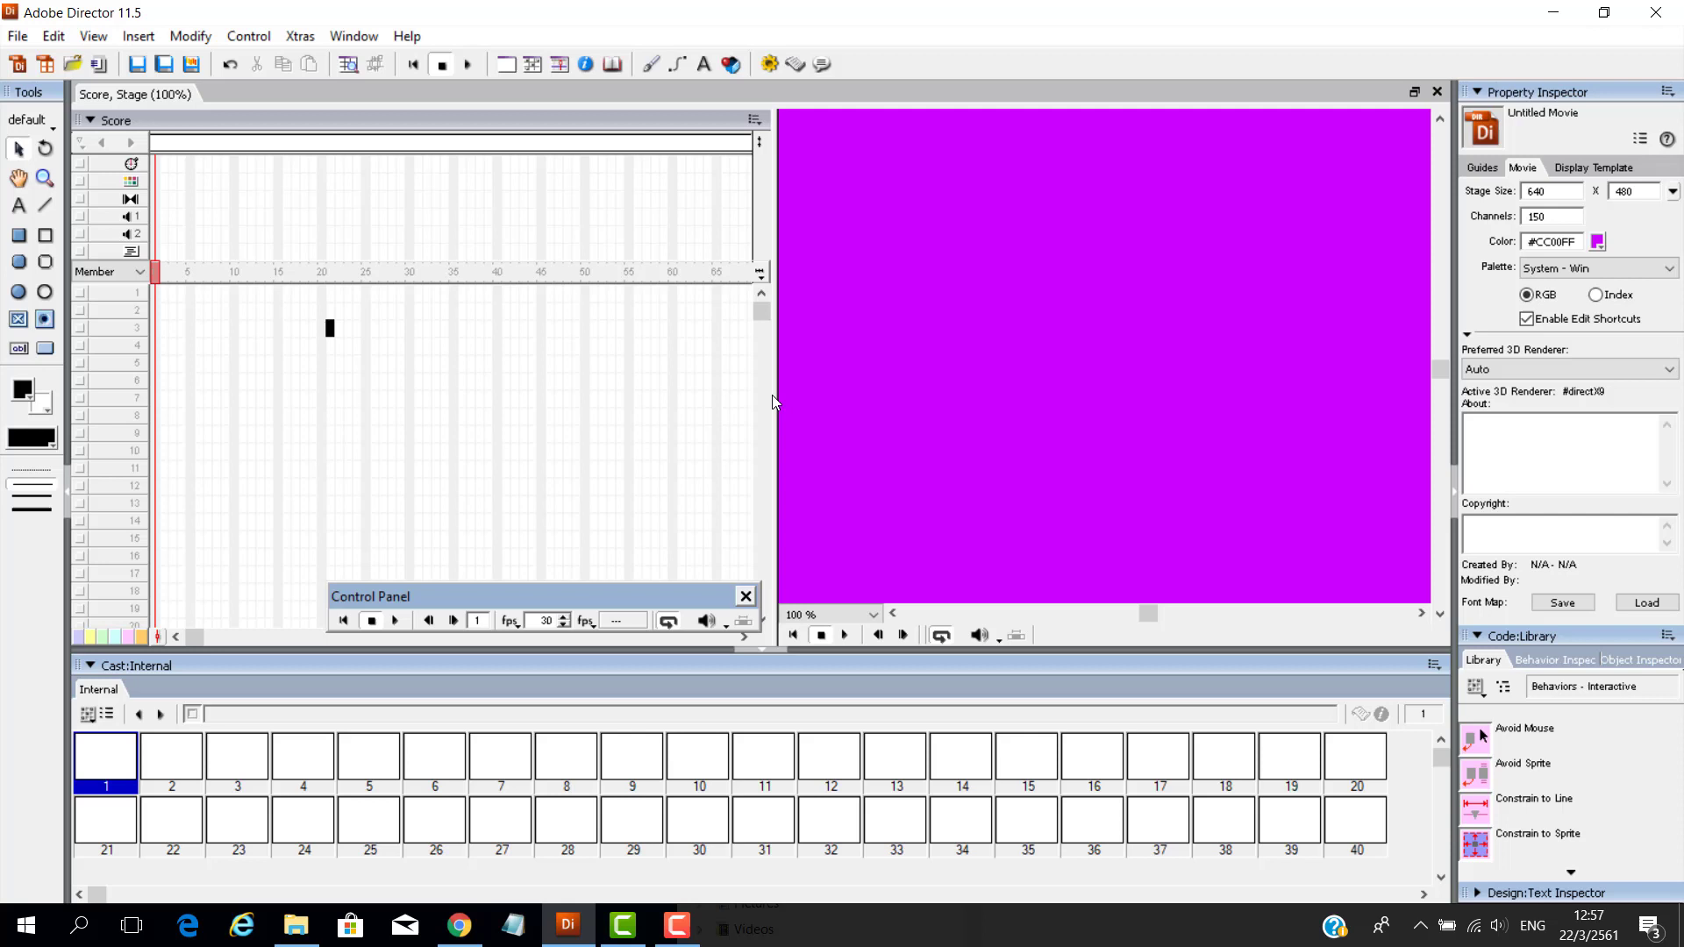
- Draw a filled black circle on the stage's left side using the Filled Ellipse tool
drag(772, 395, 614, 430)
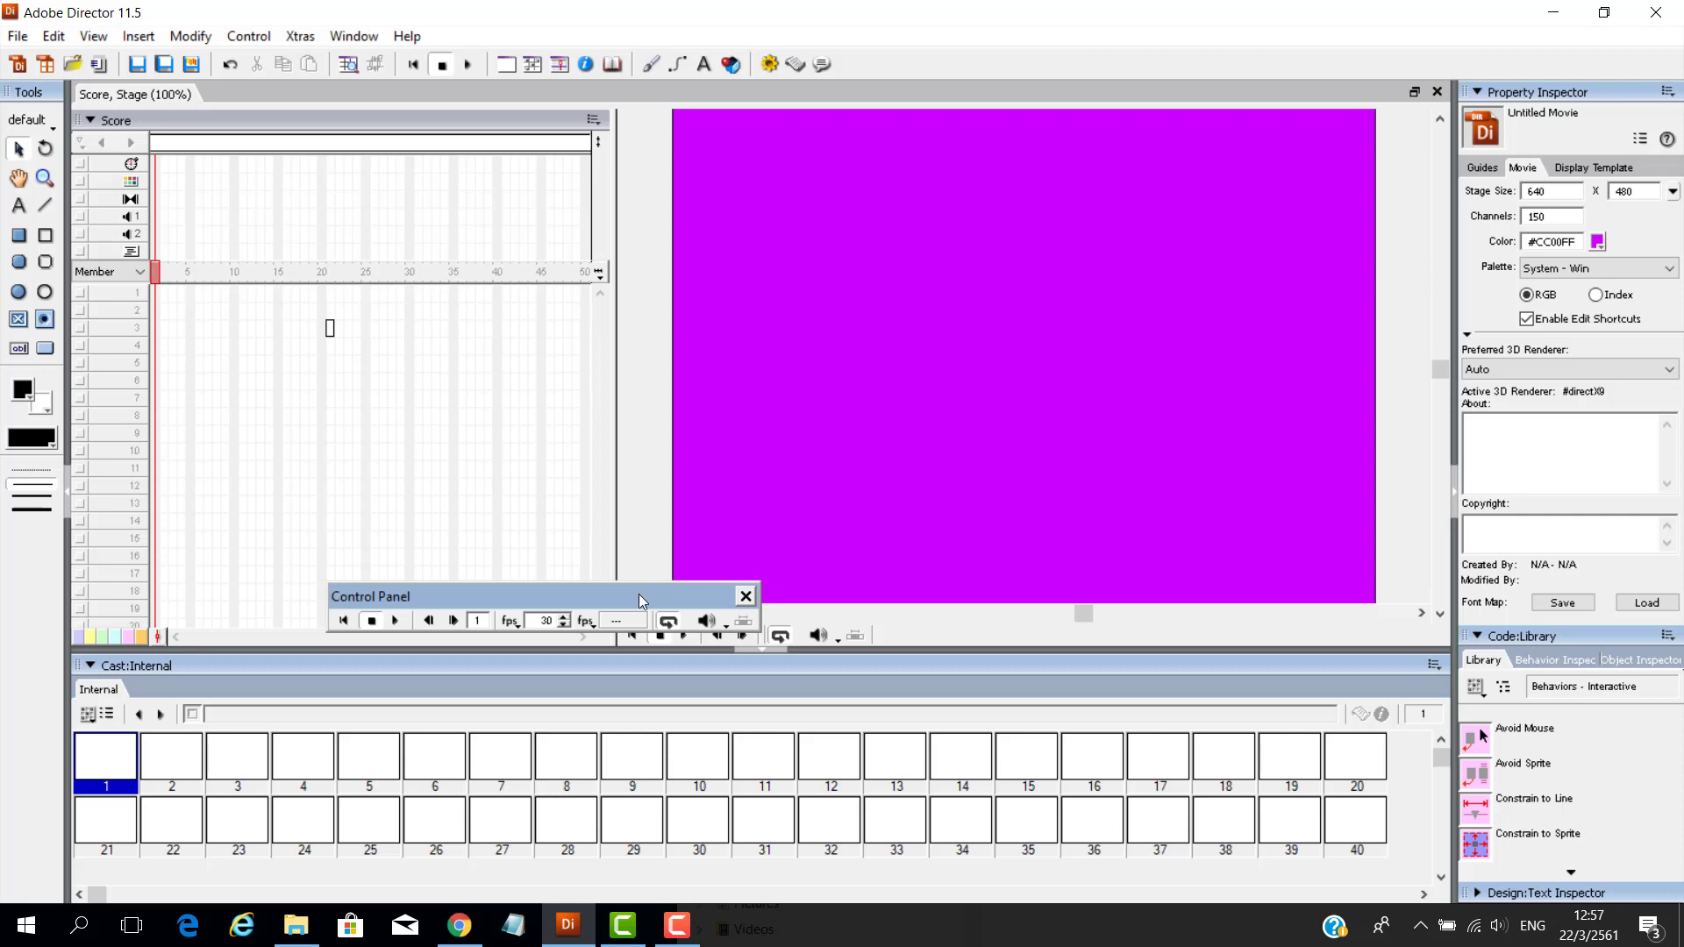
drag(639, 593, 518, 610)
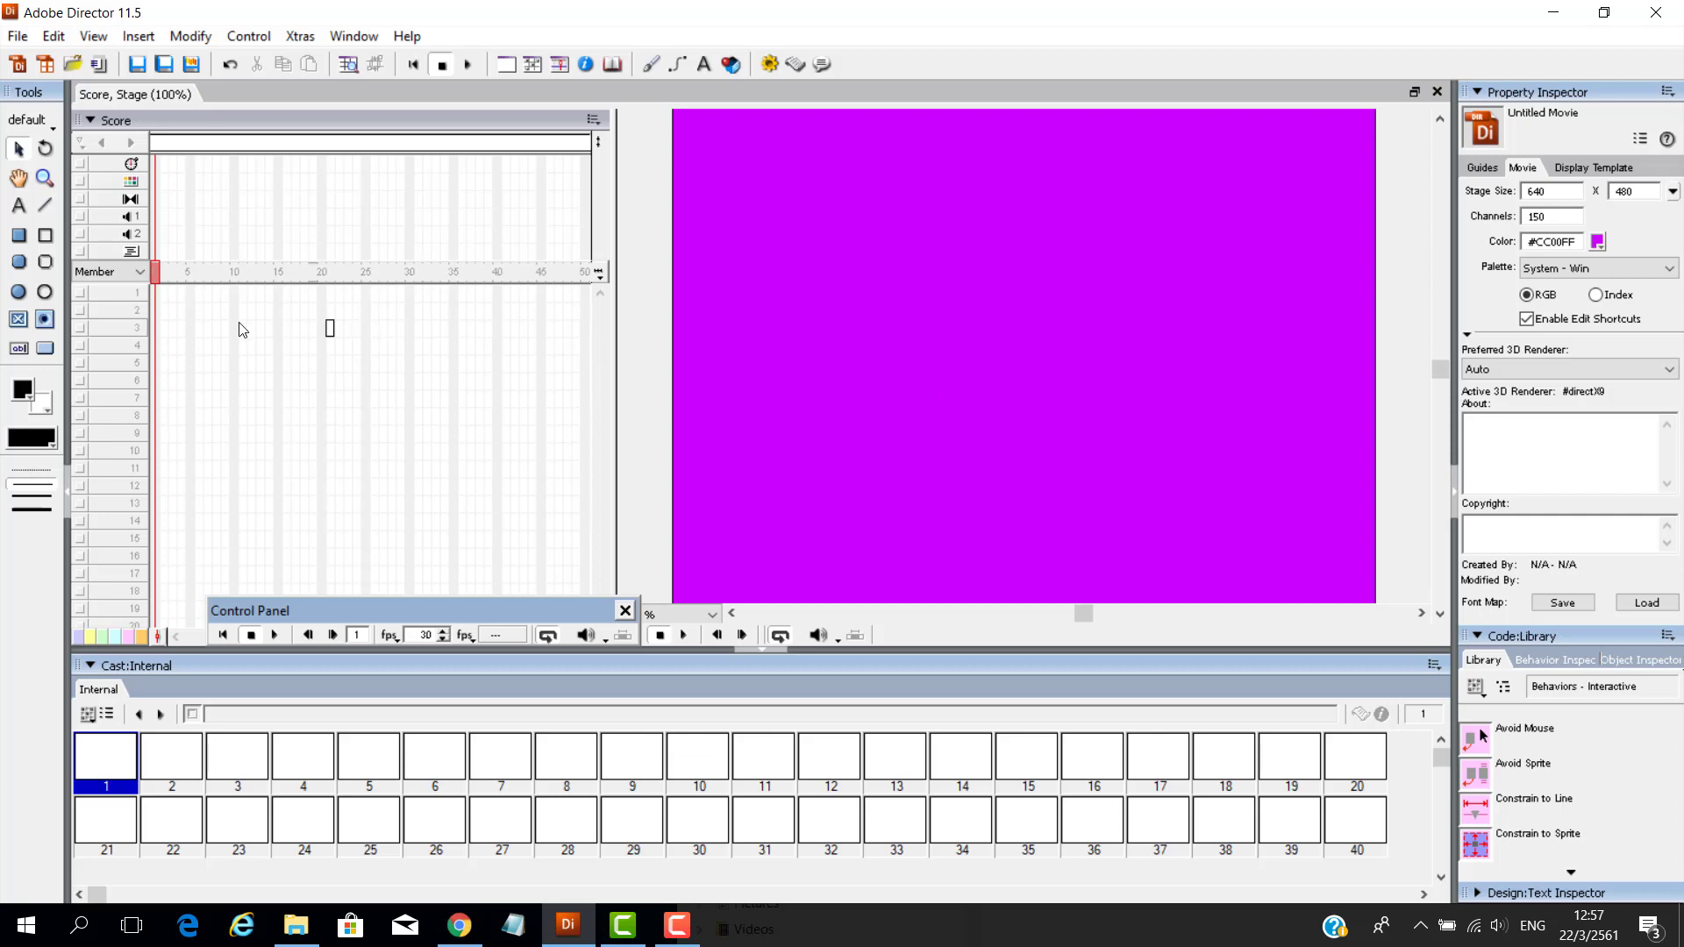
click(20, 265)
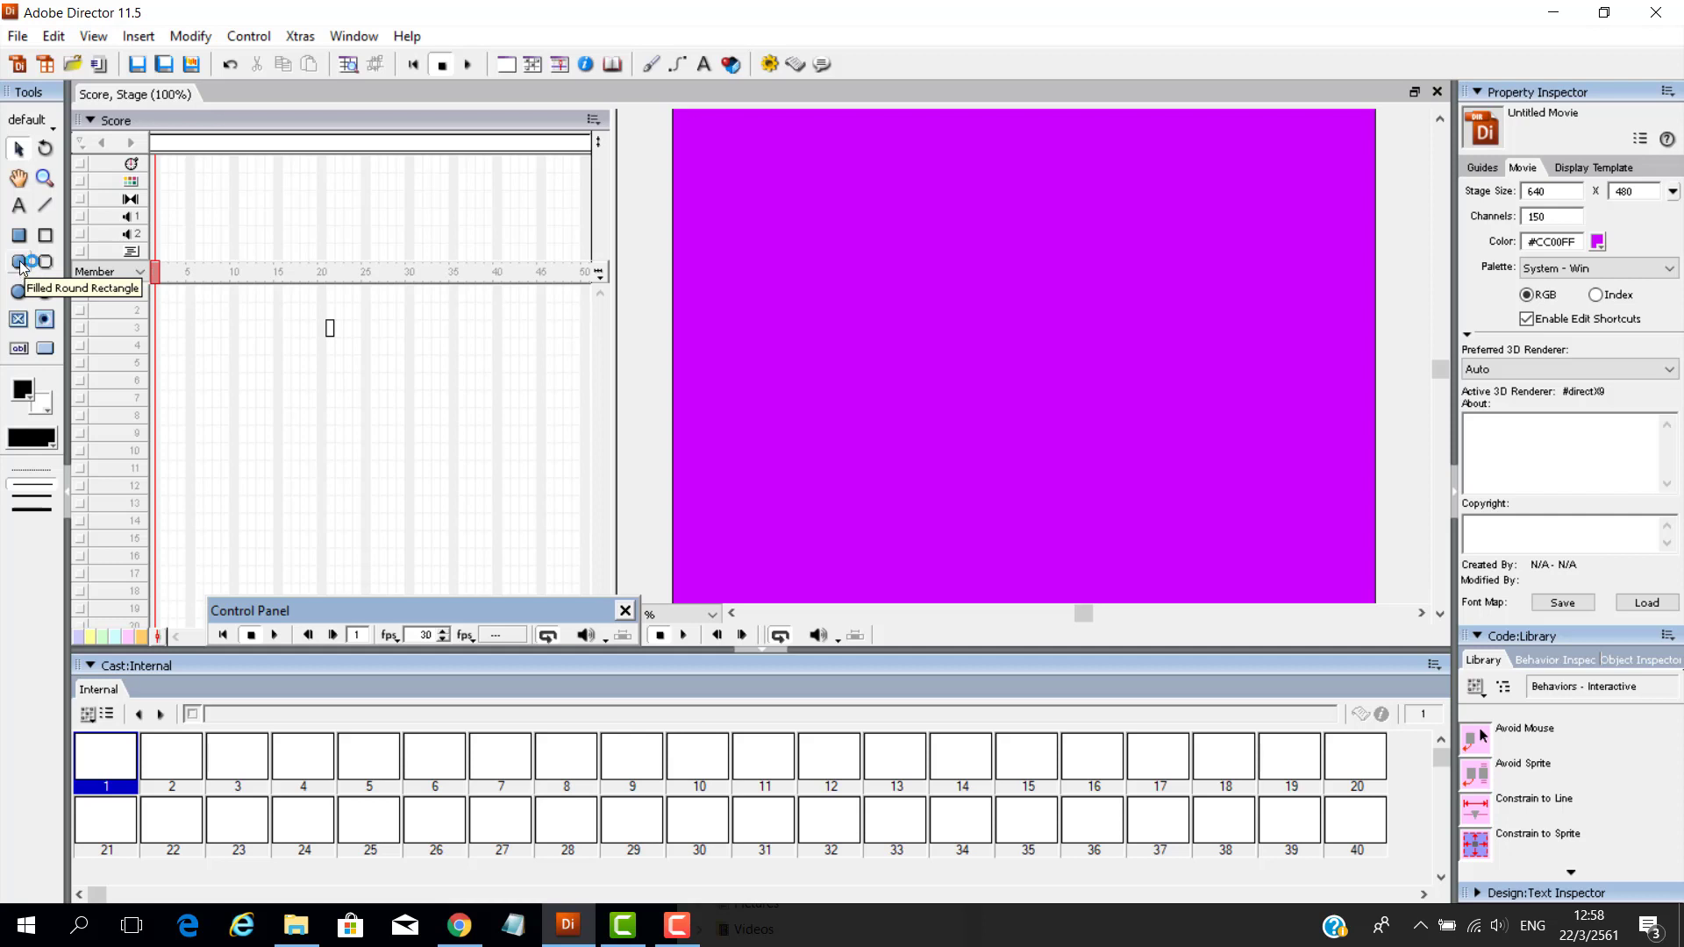
click(19, 292)
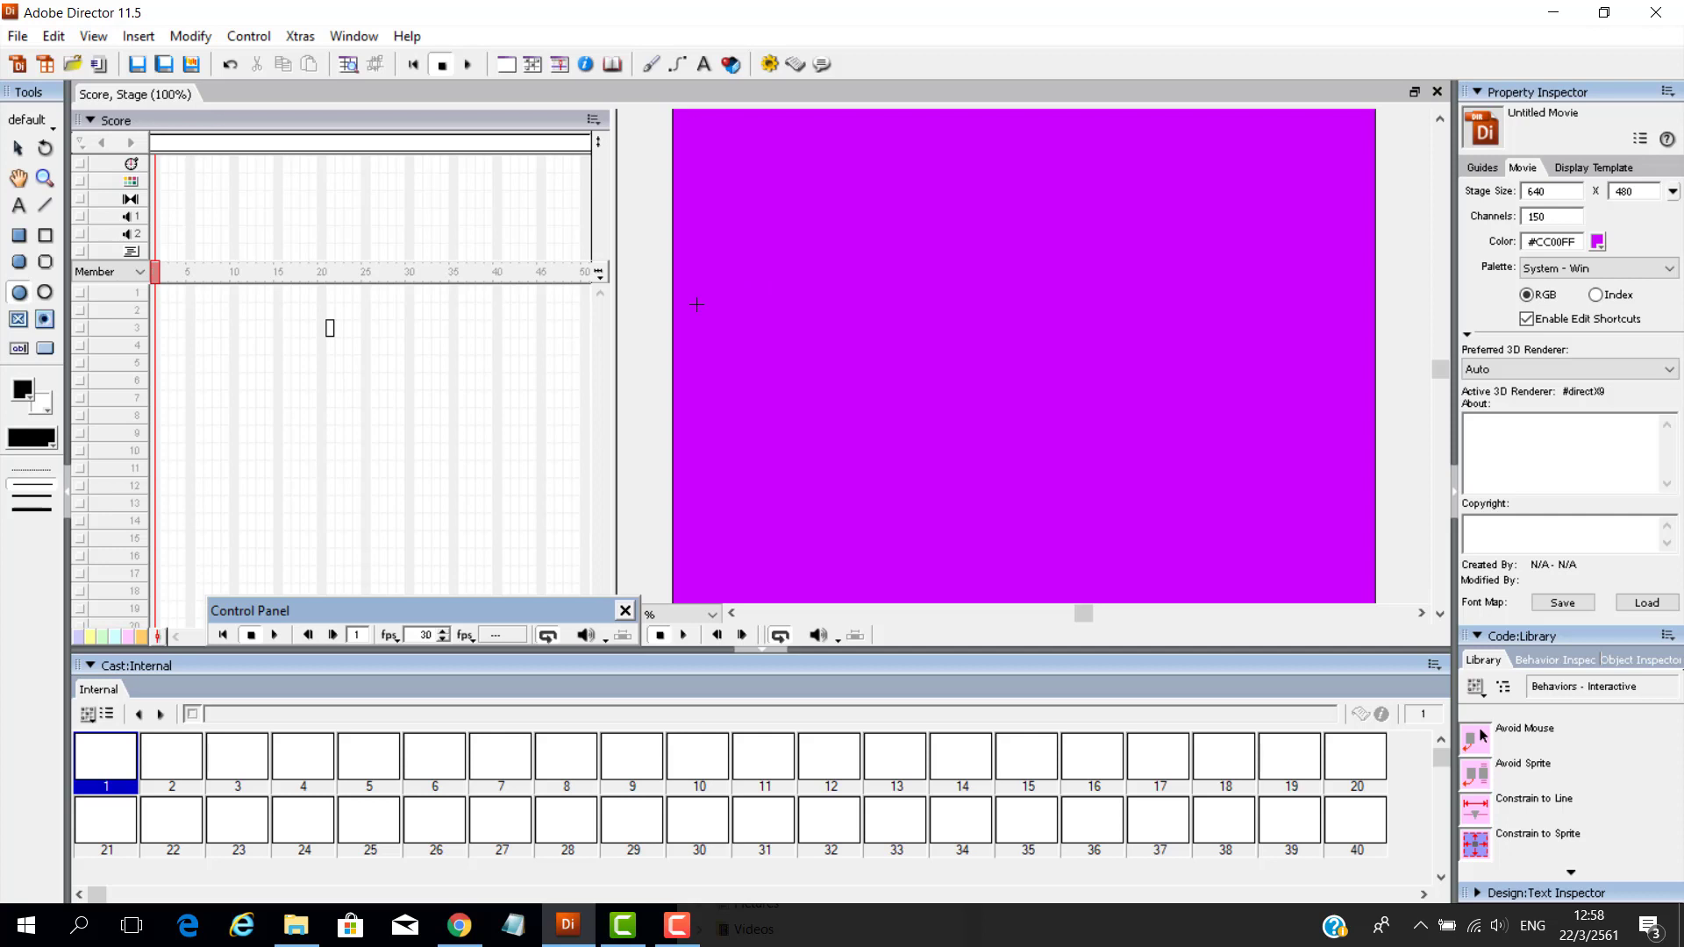
drag(696, 304, 773, 380)
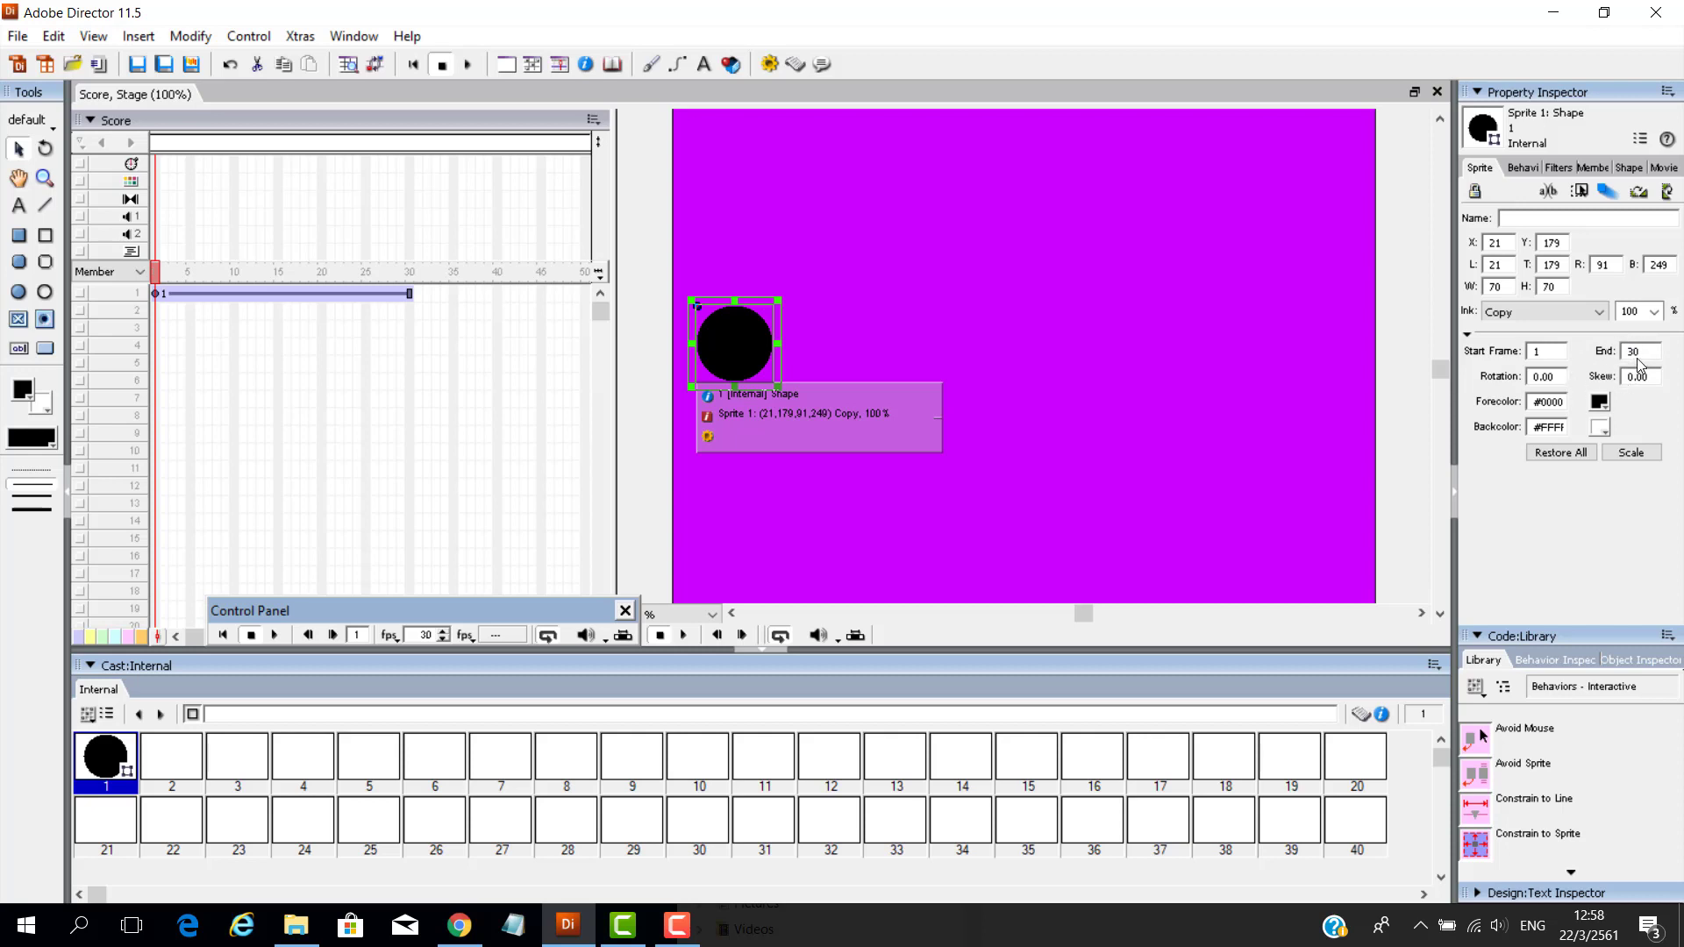
- Set the circle sprite's Forecolor to red and widen the stage view
click(1602, 405)
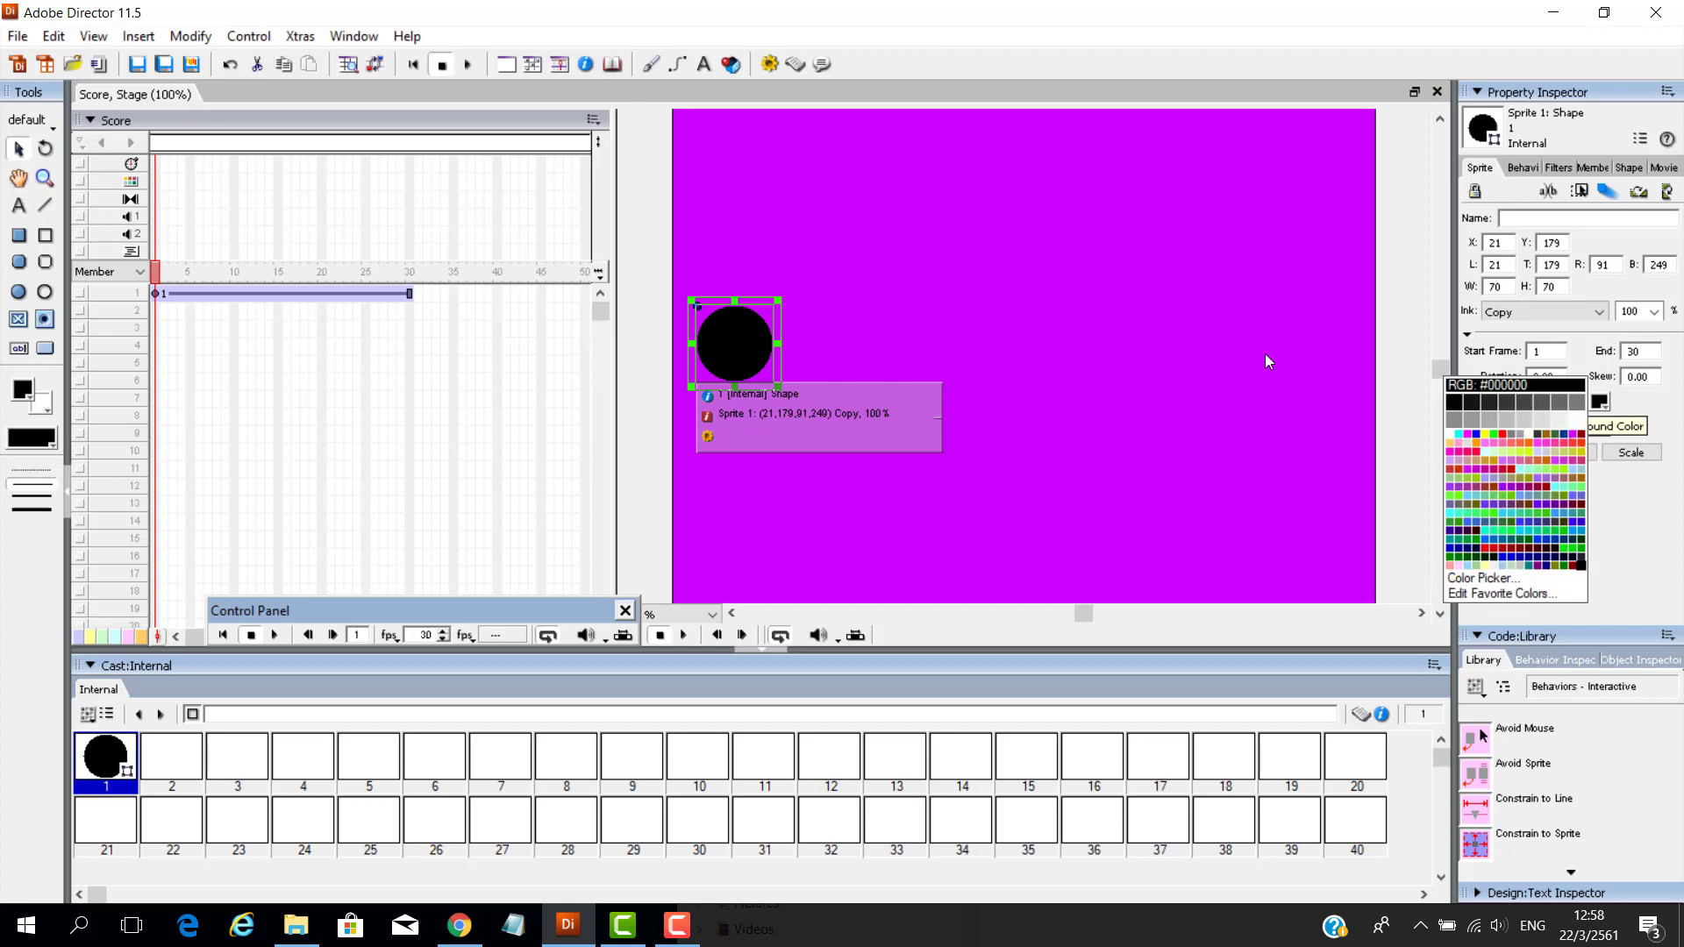
click(1548, 454)
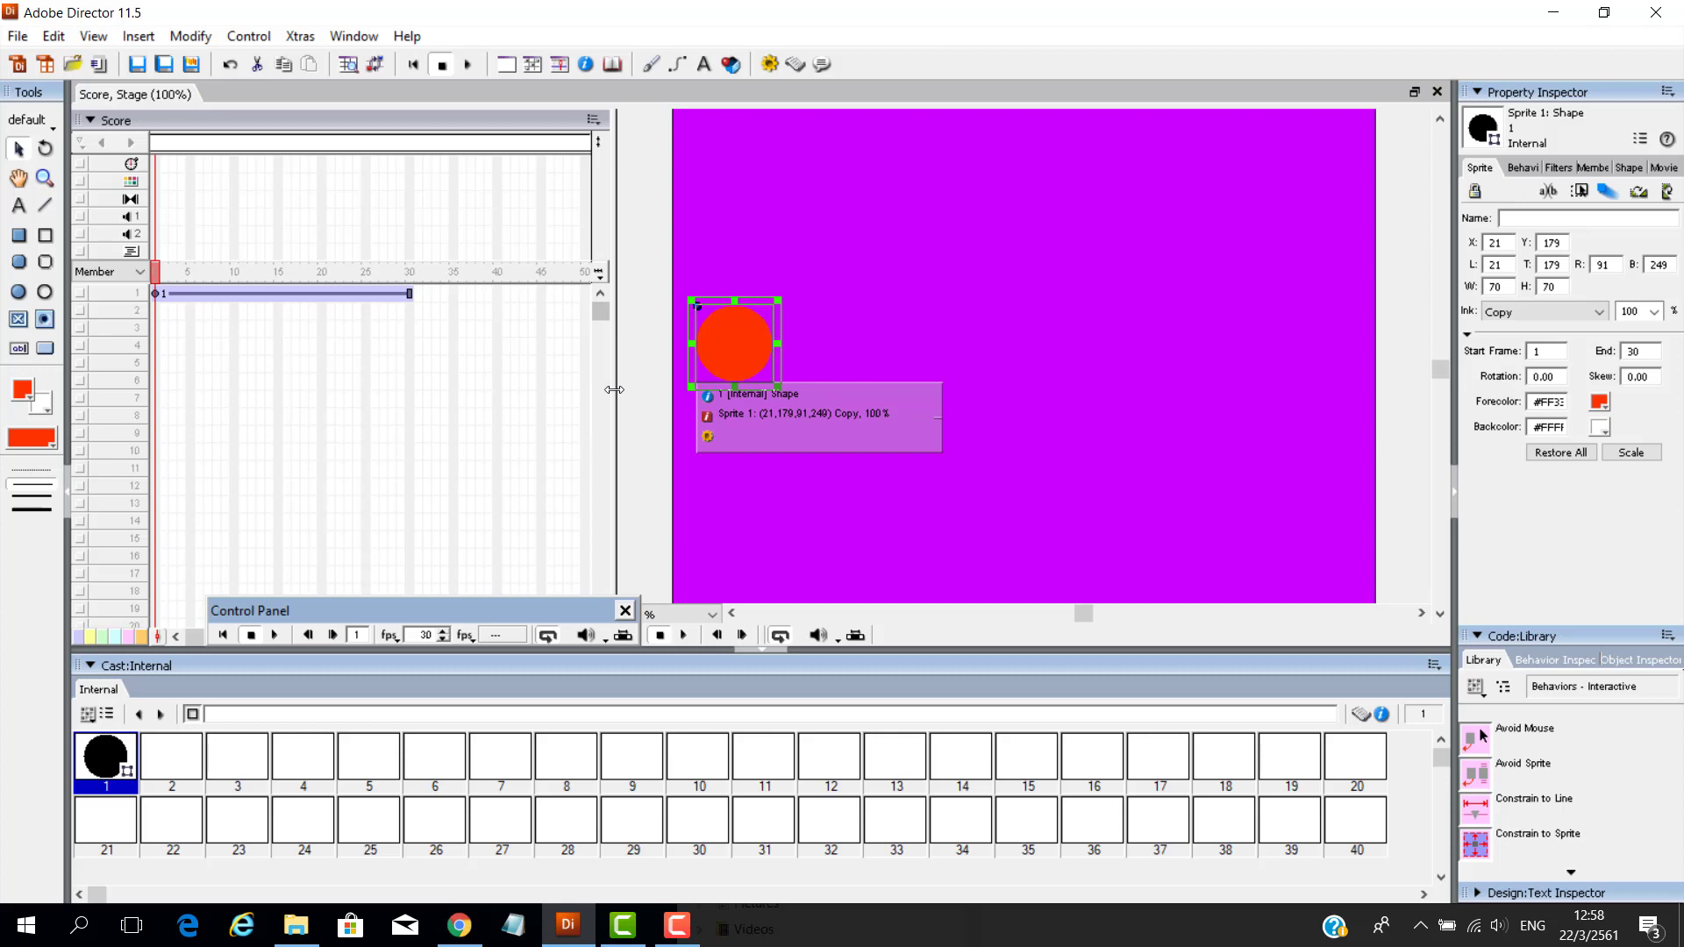
drag(616, 394, 480, 400)
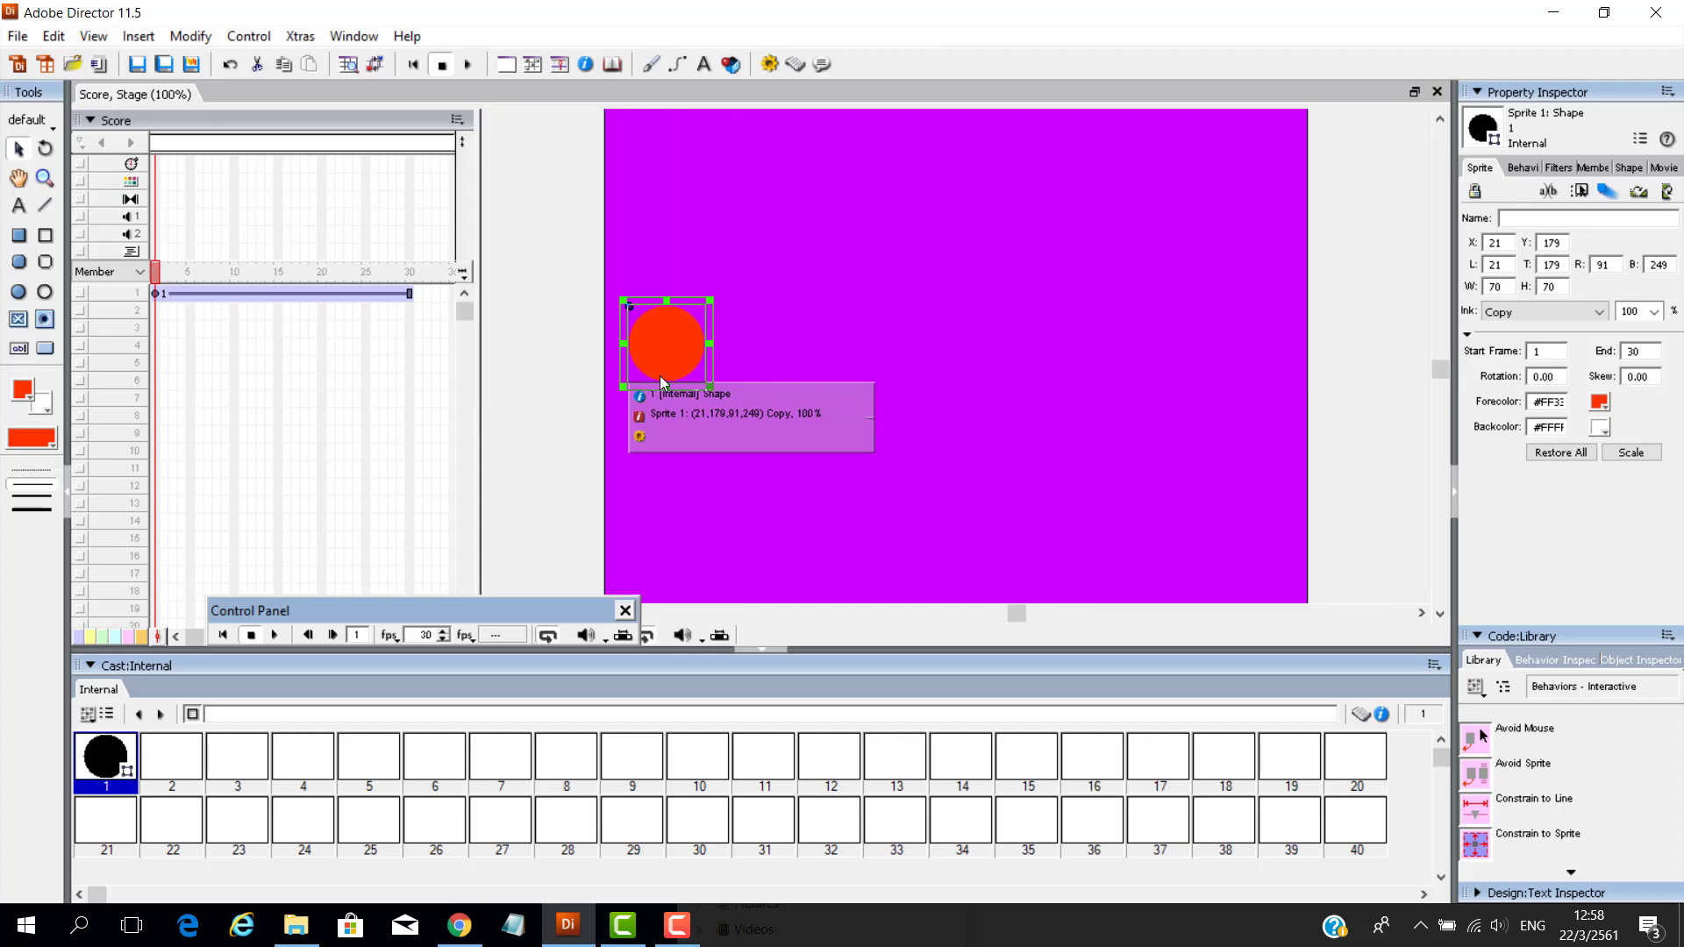
- Select sprite 1 and move the circle partly off the stage's left edge
click(156, 309)
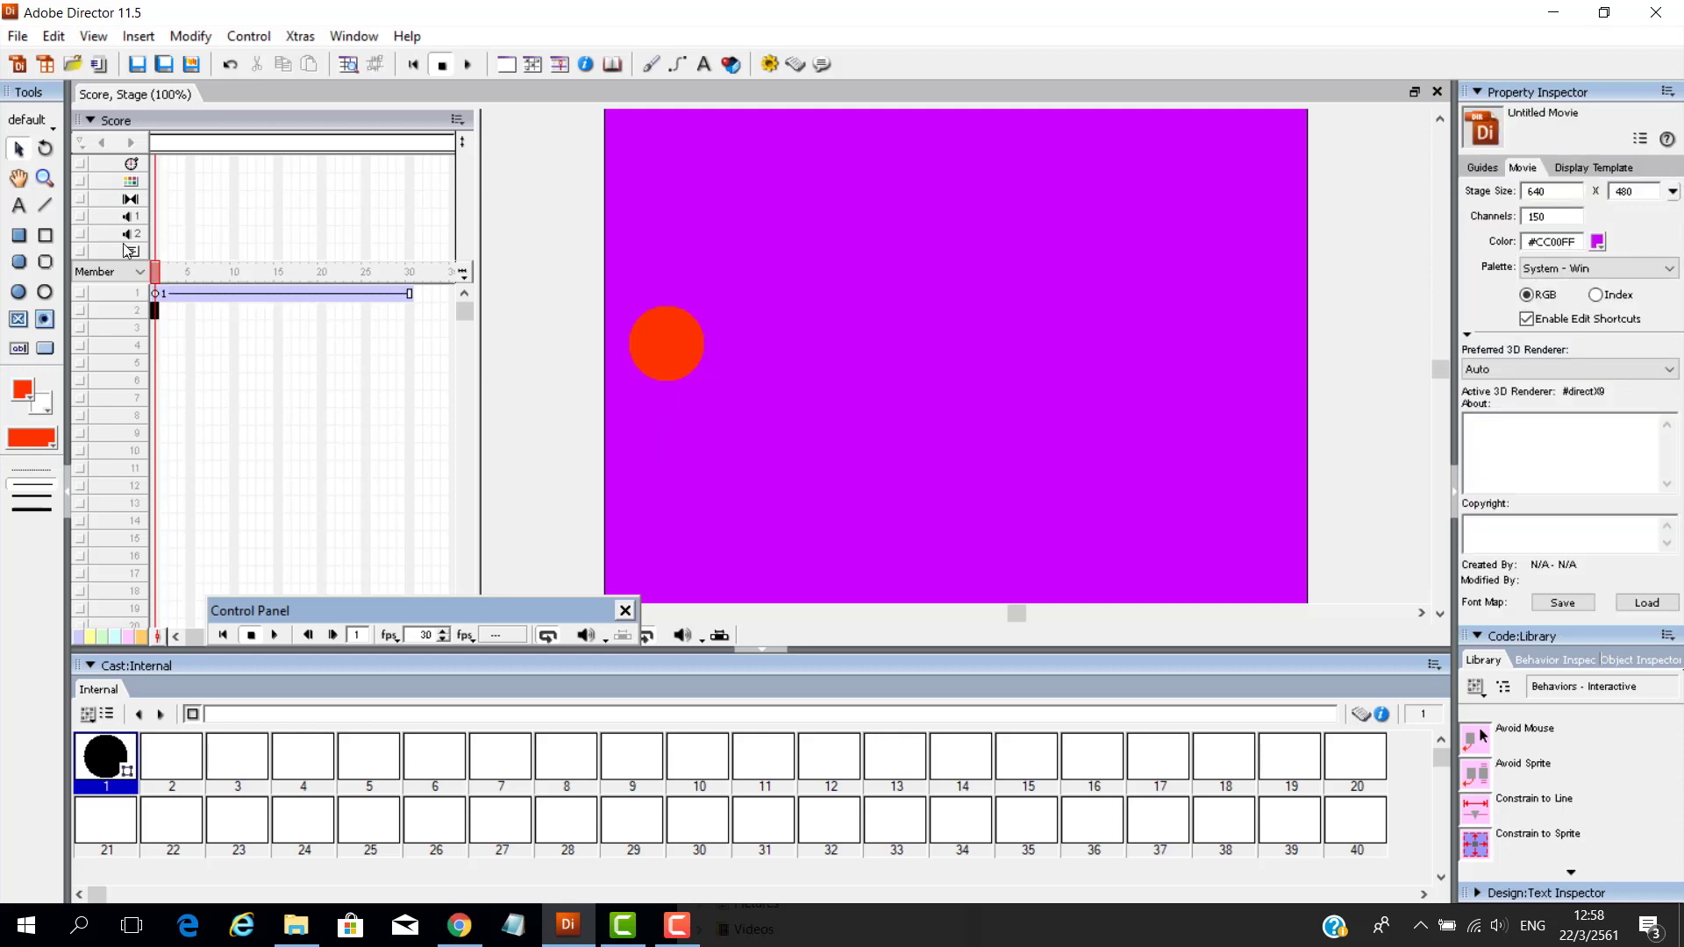
click(156, 294)
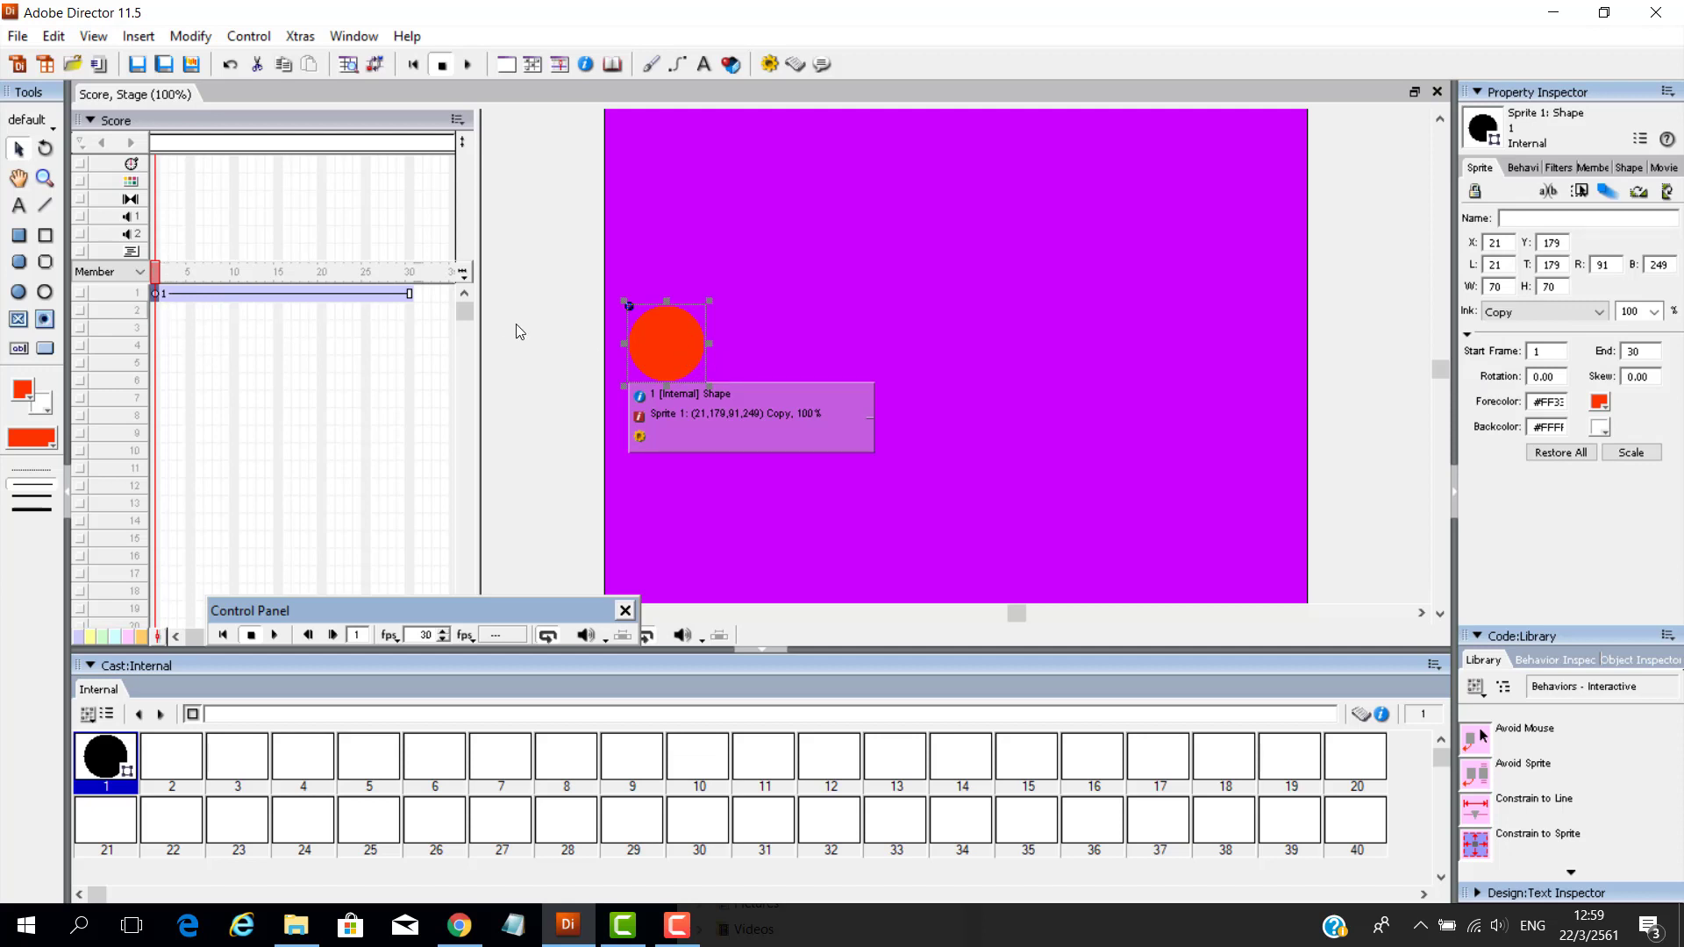
drag(660, 346, 550, 337)
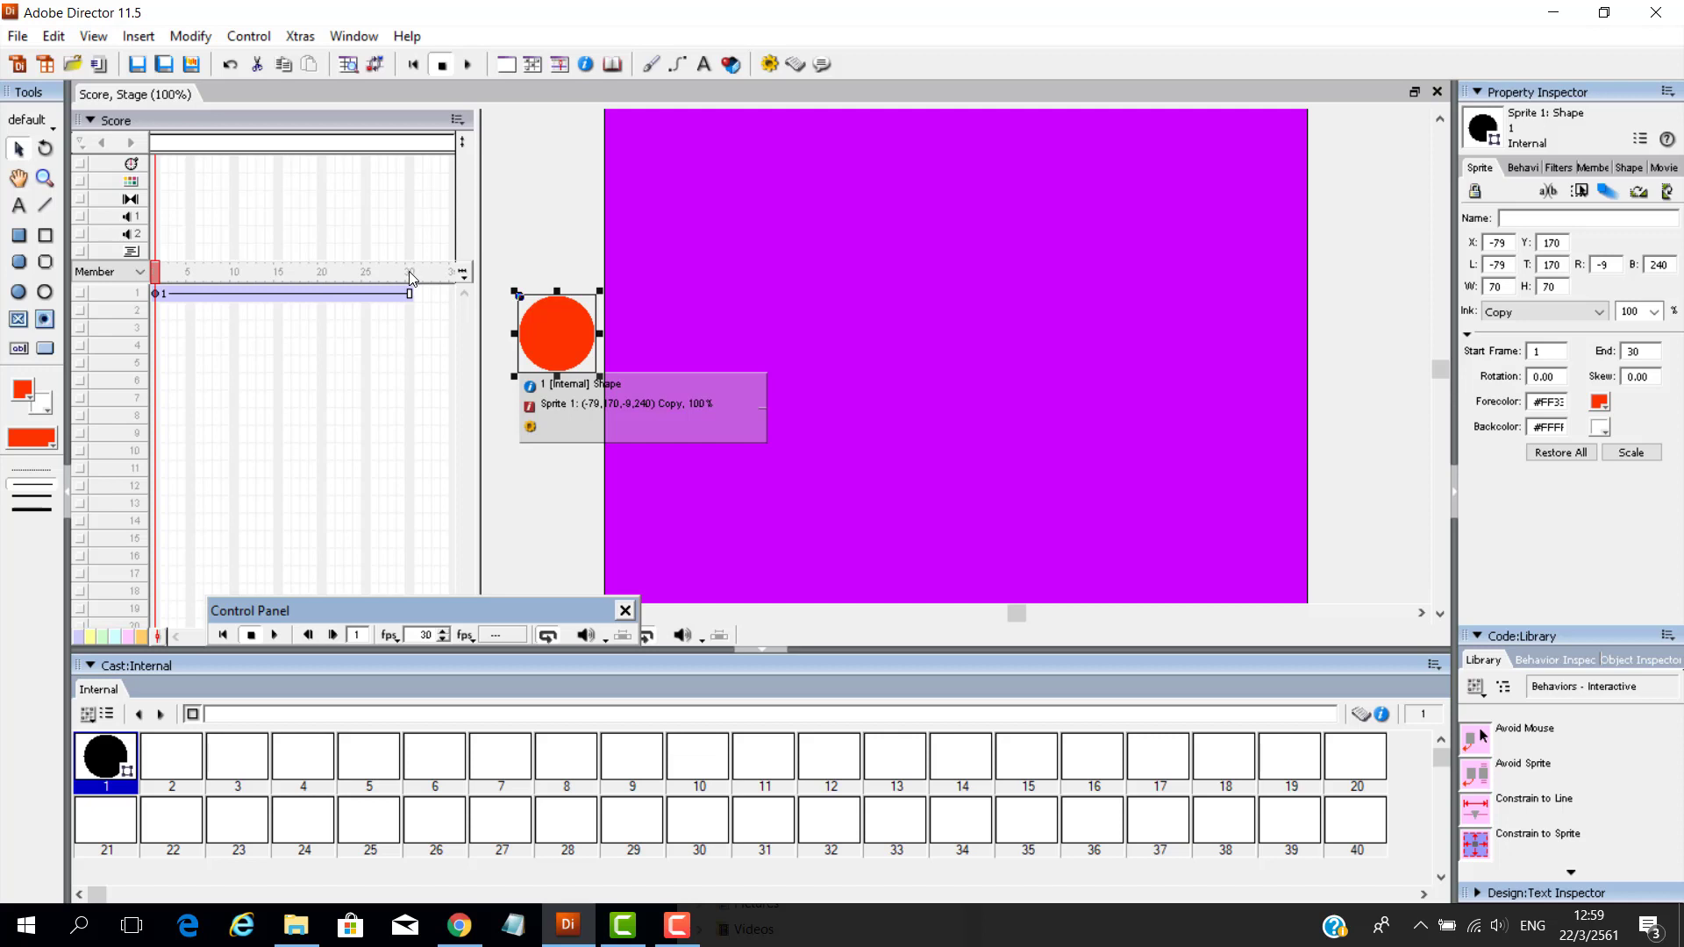
- At frame 30, drag the circle's end keyframe to the stage's right edge
click(409, 273)
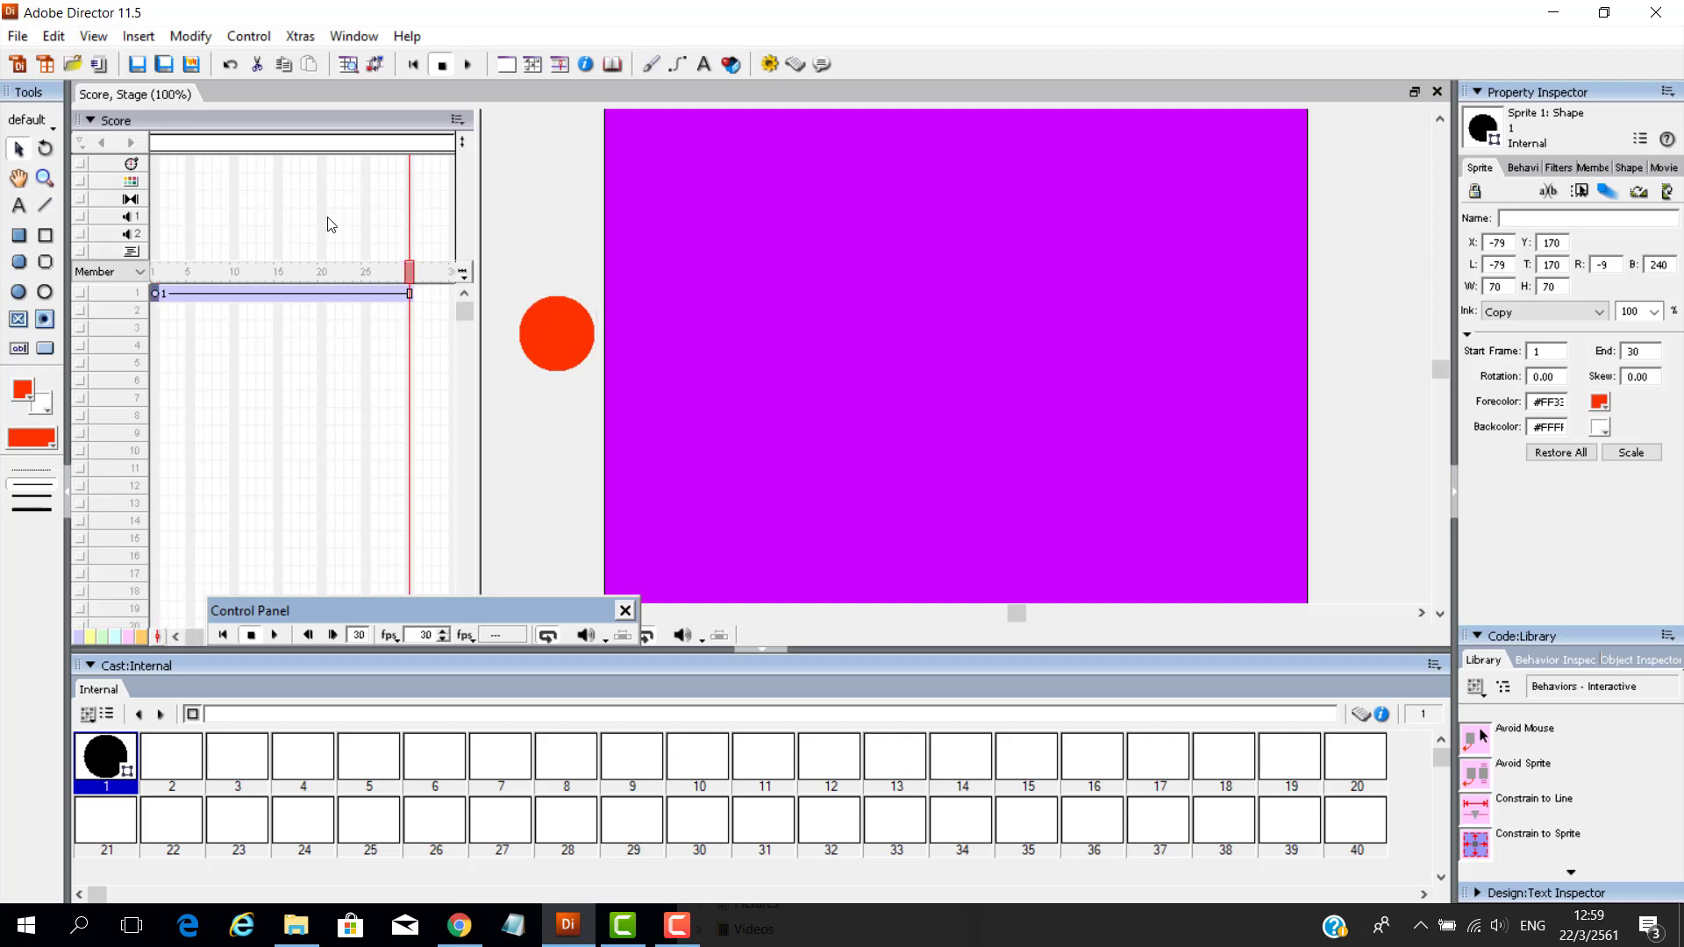
click(410, 295)
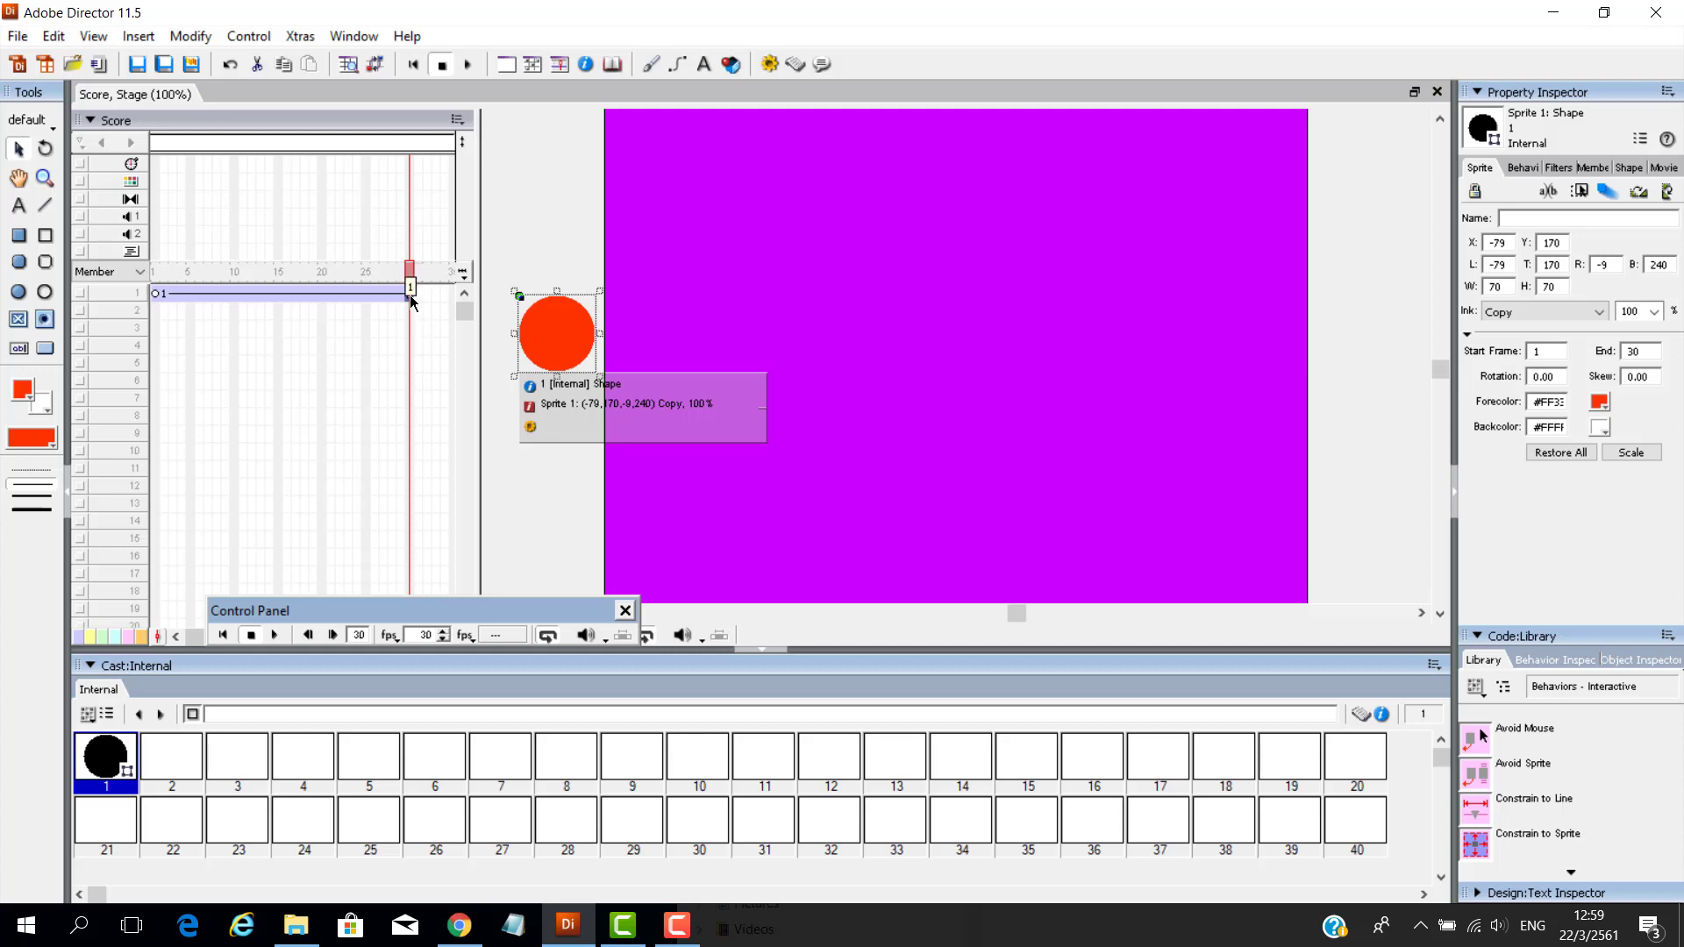
drag(591, 343, 1372, 327)
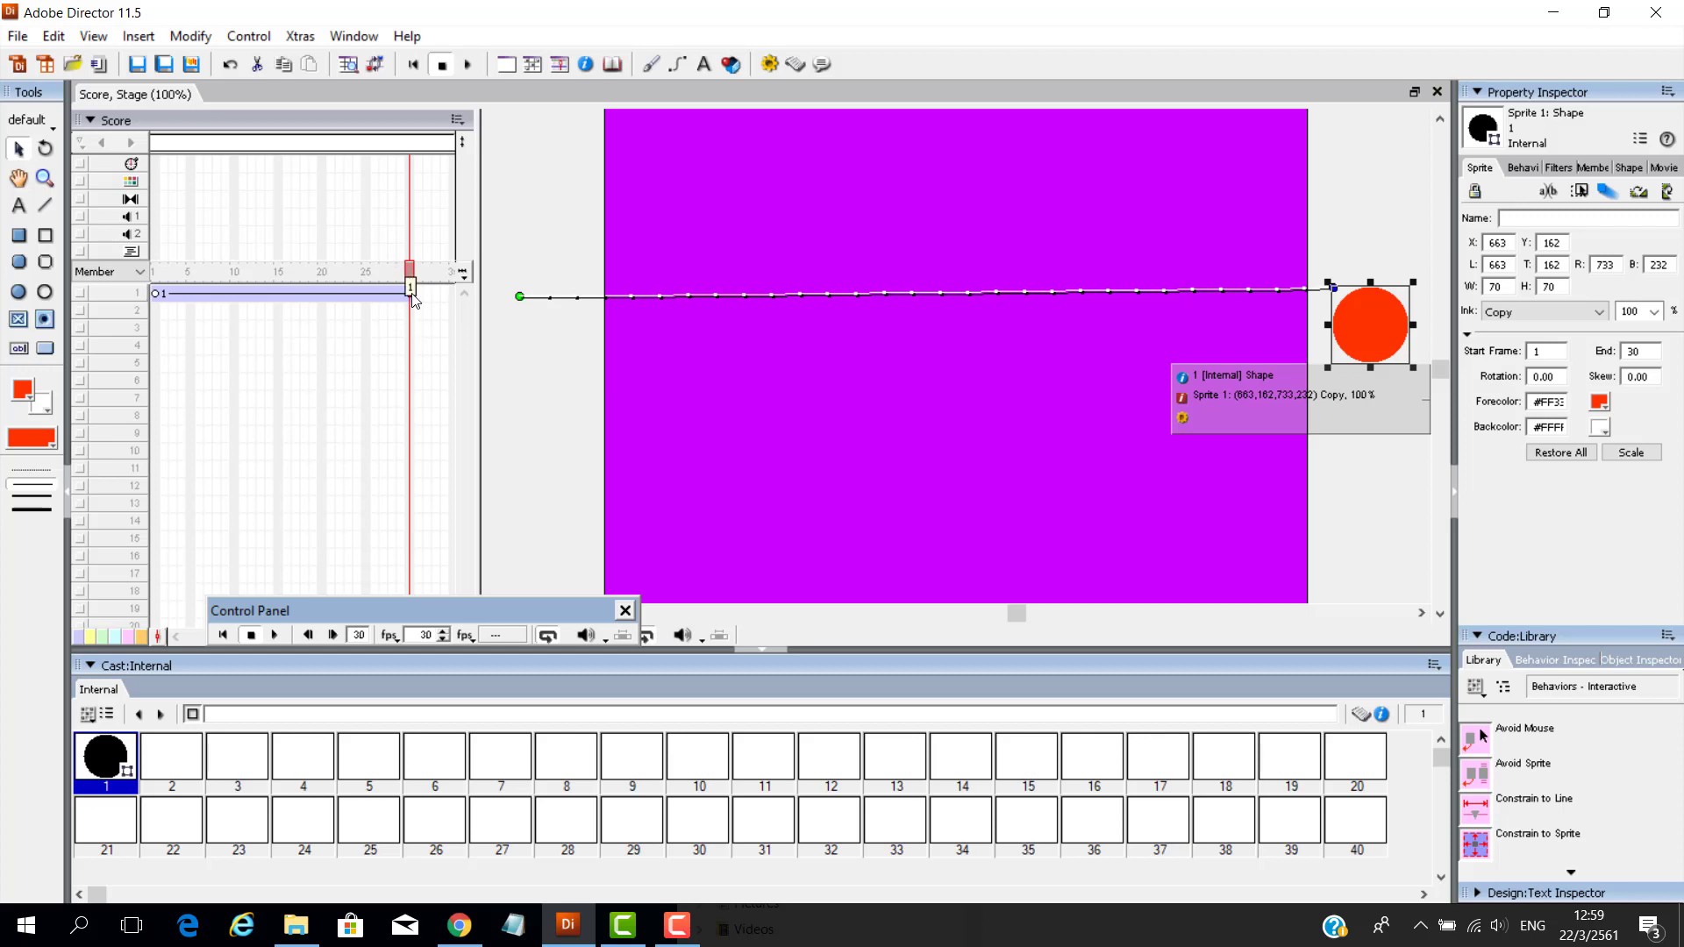
- Play the left-to-right animation, stop it, and rewind to frame 1
click(275, 635)
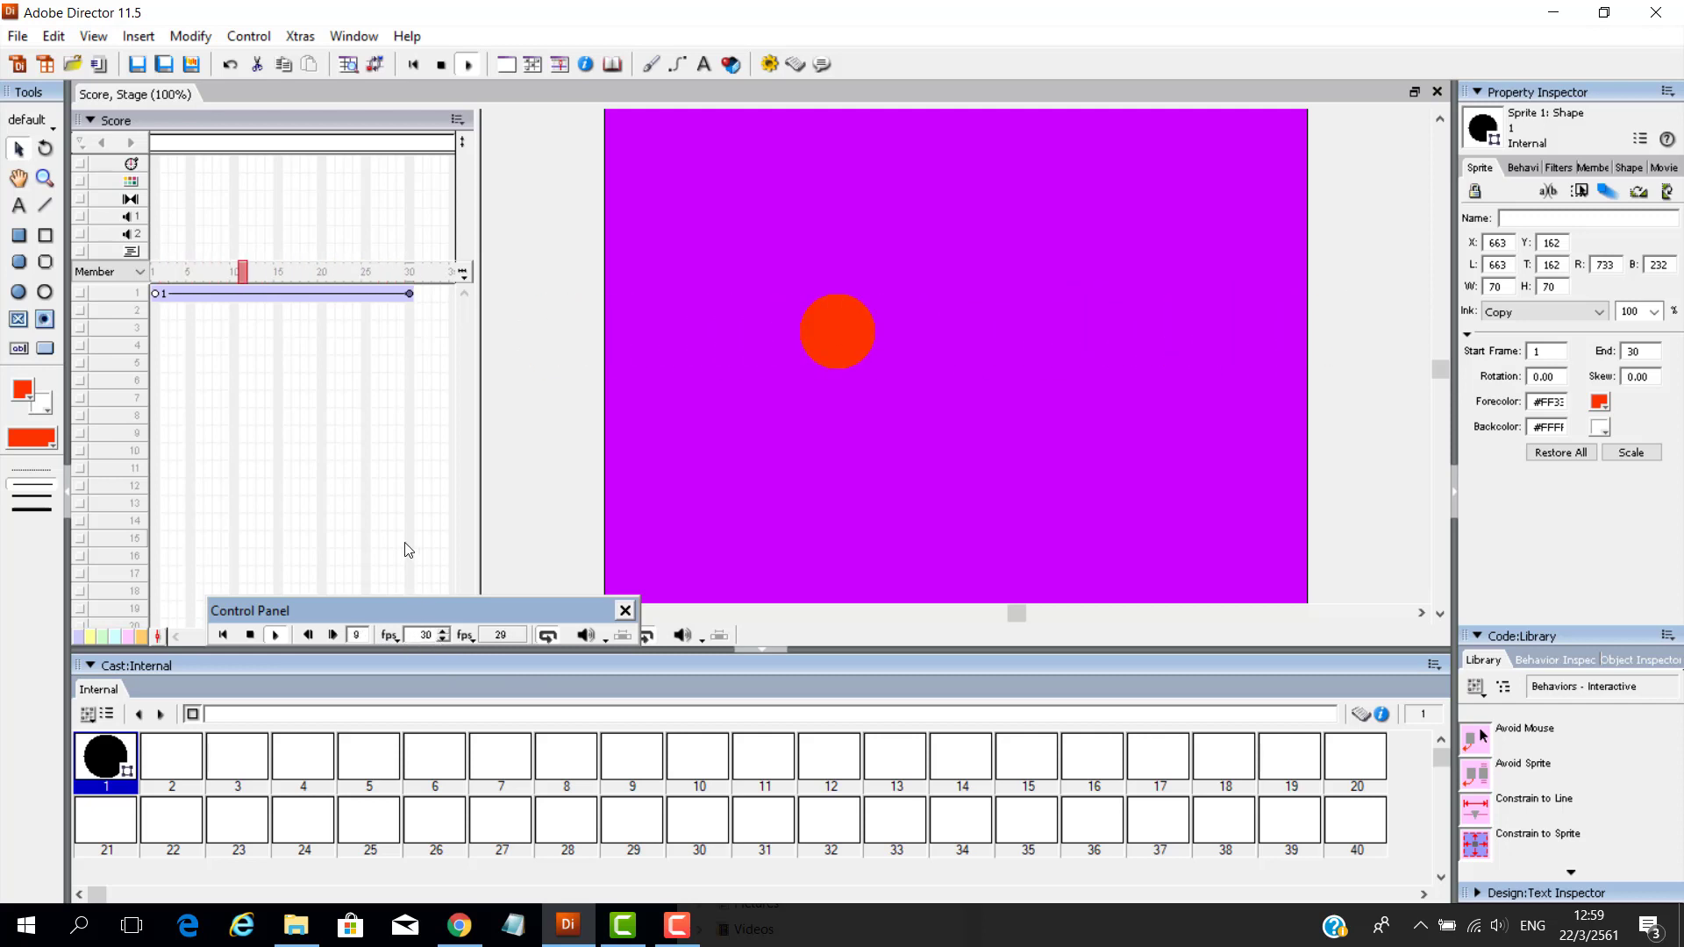
click(250, 635)
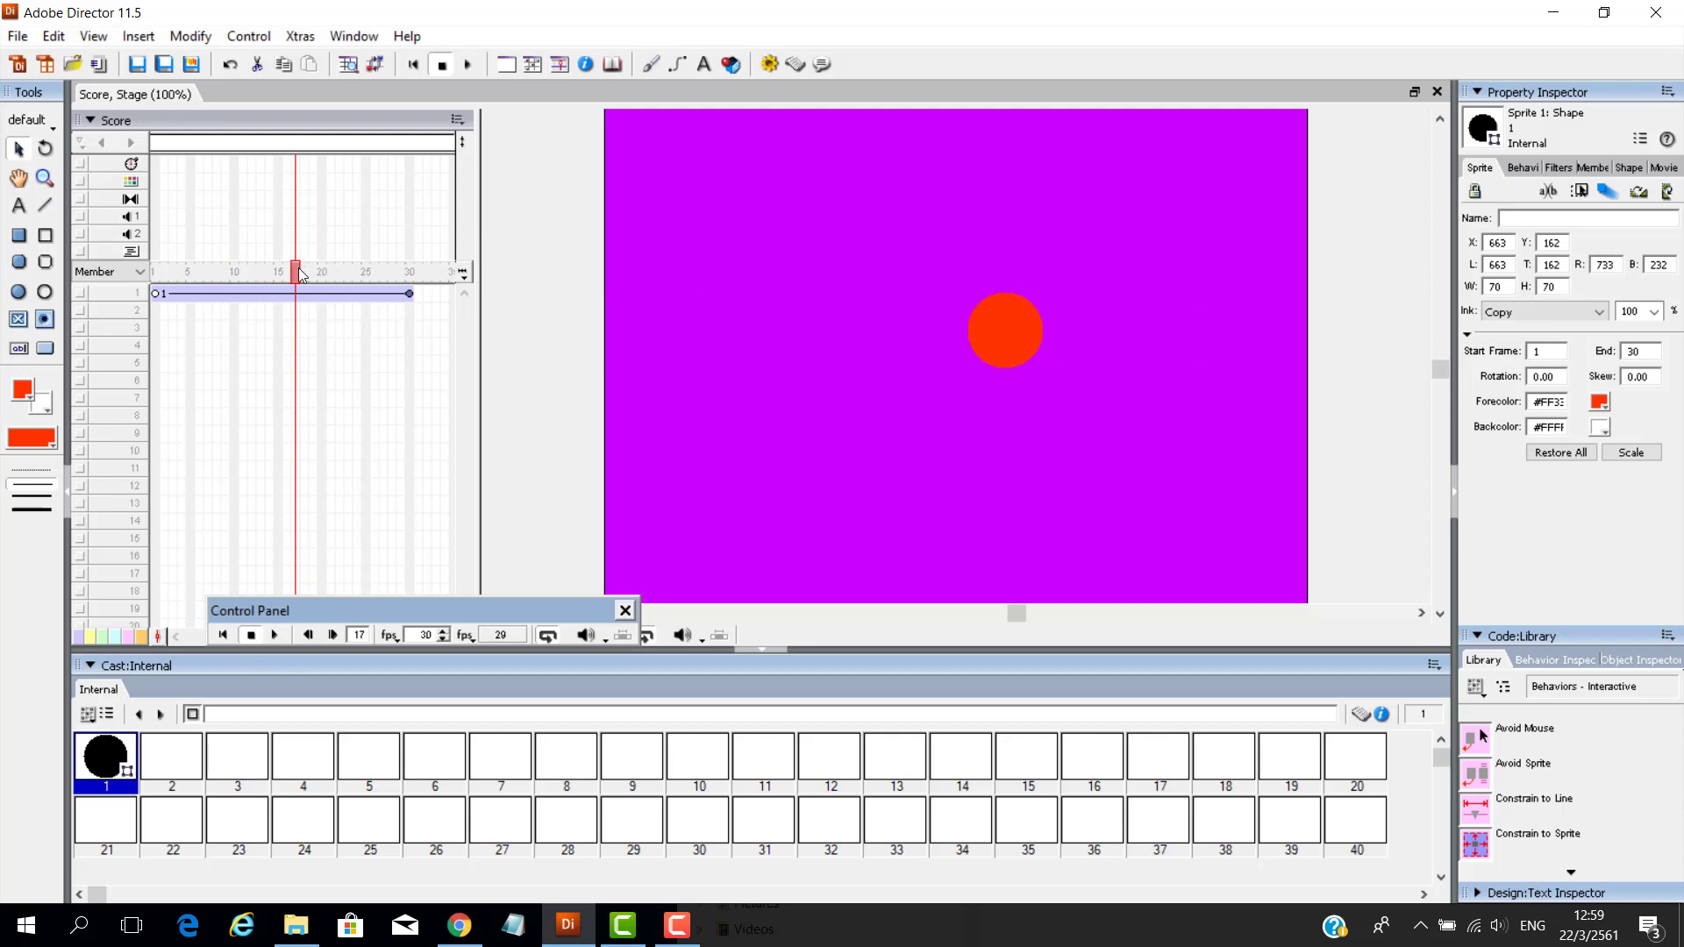
drag(299, 274, 155, 274)
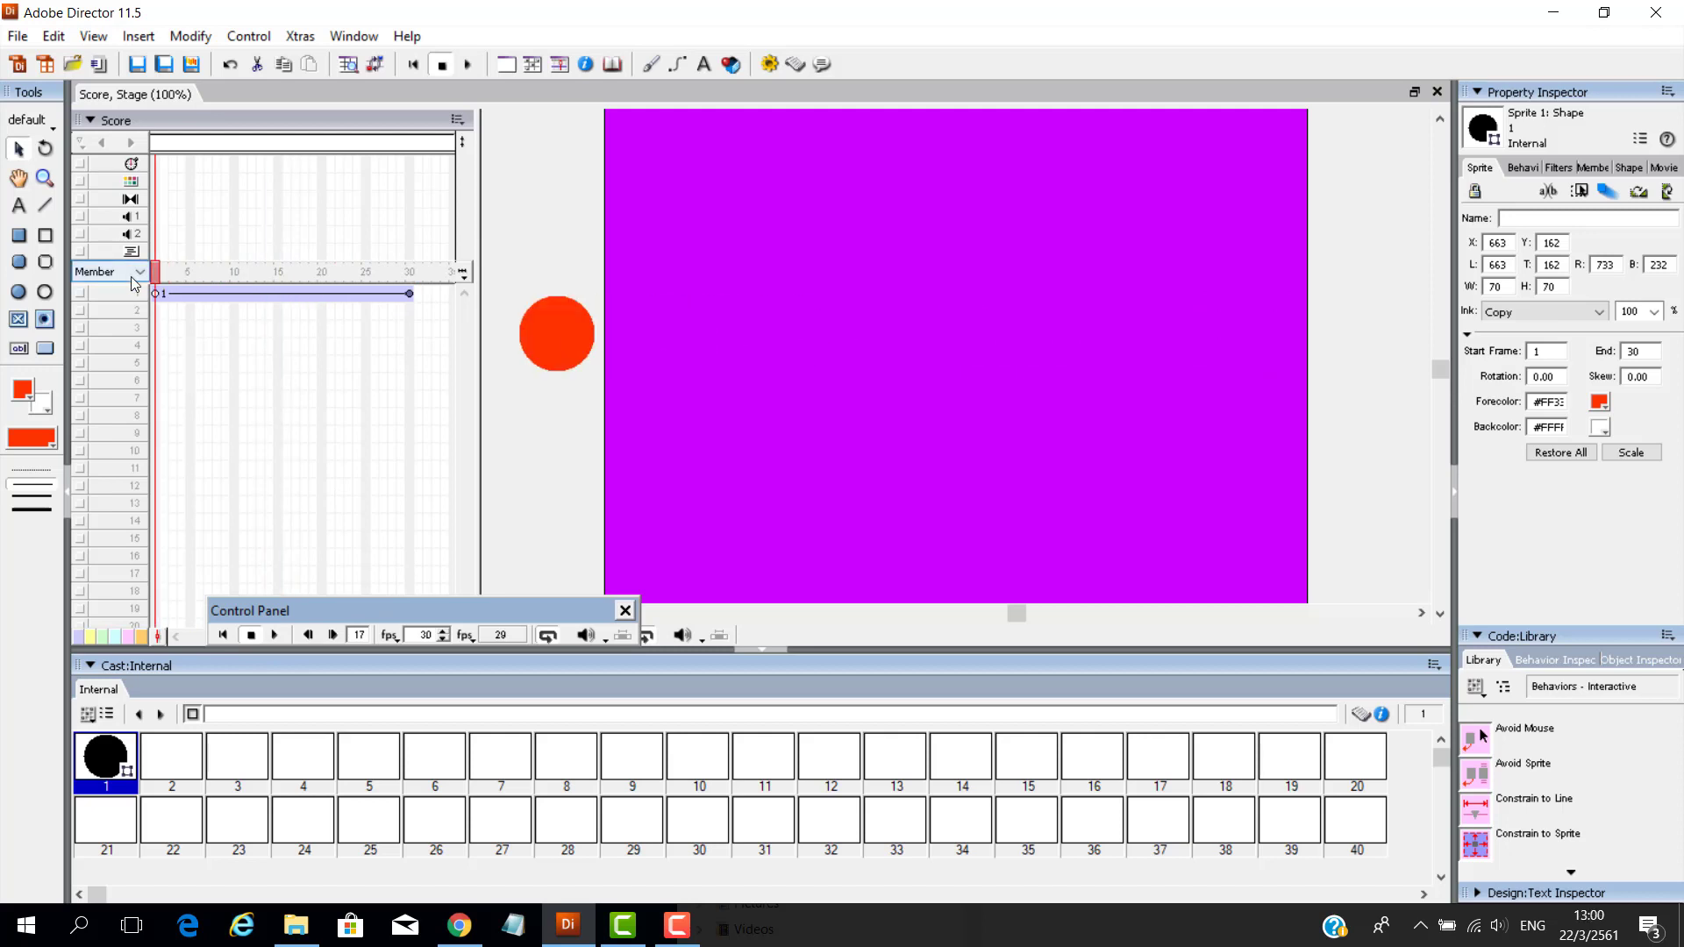
- Shrink the circle at its frame-1 keyframe to about 30 pixels
click(244, 295)
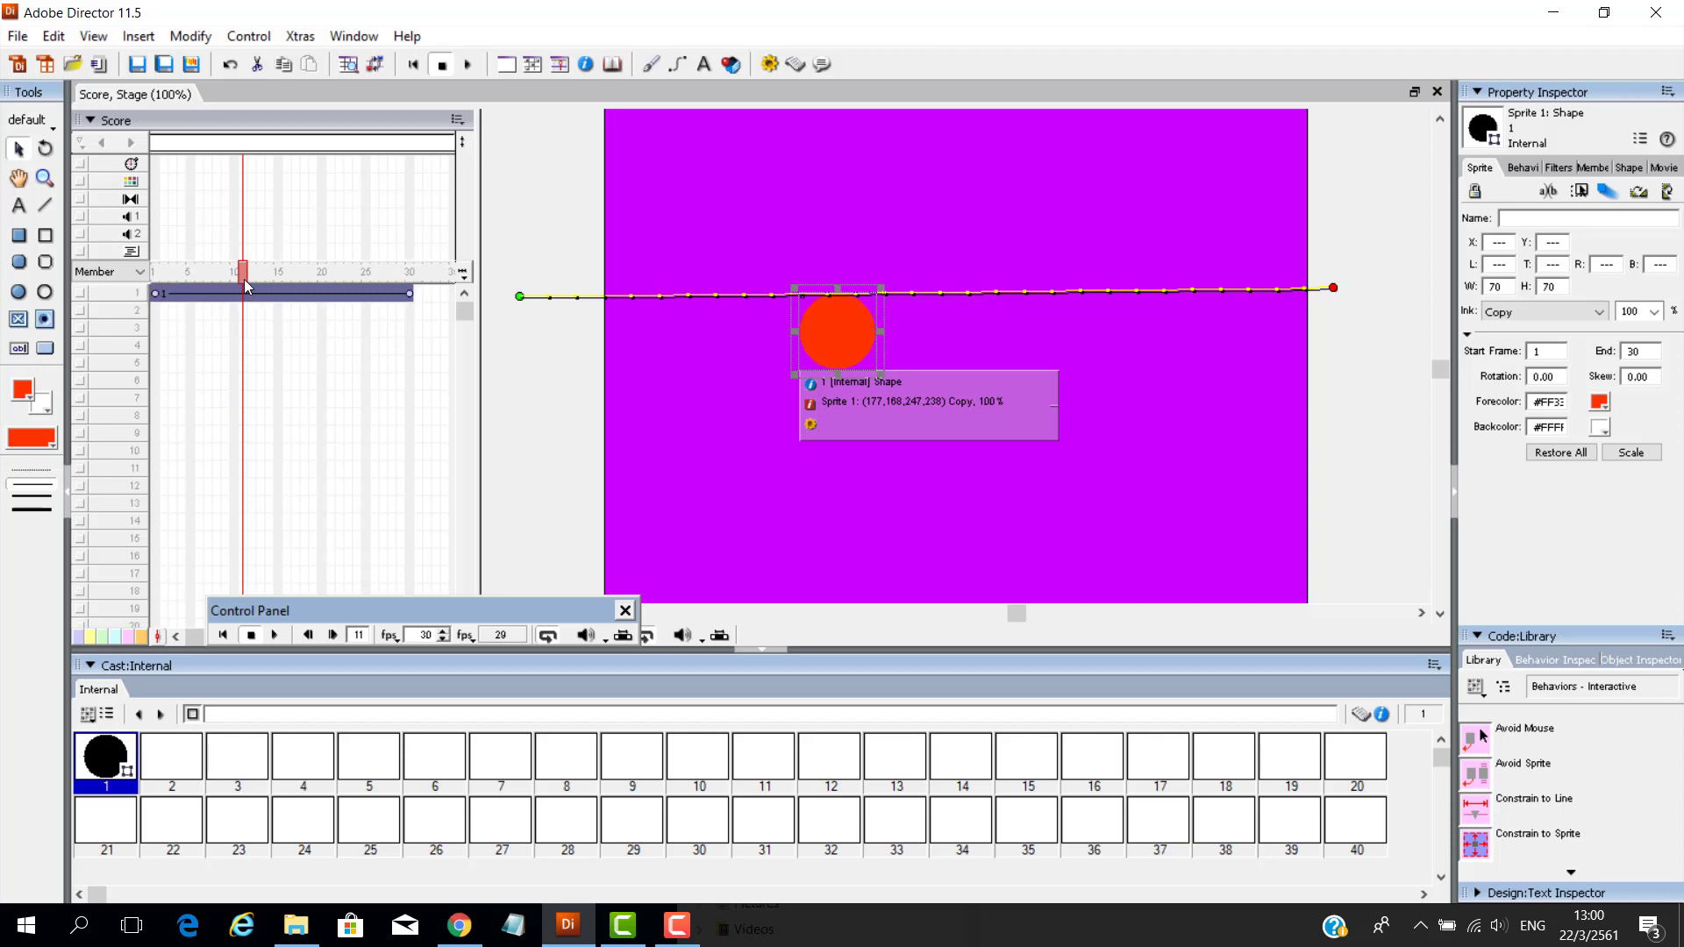
drag(245, 277, 155, 273)
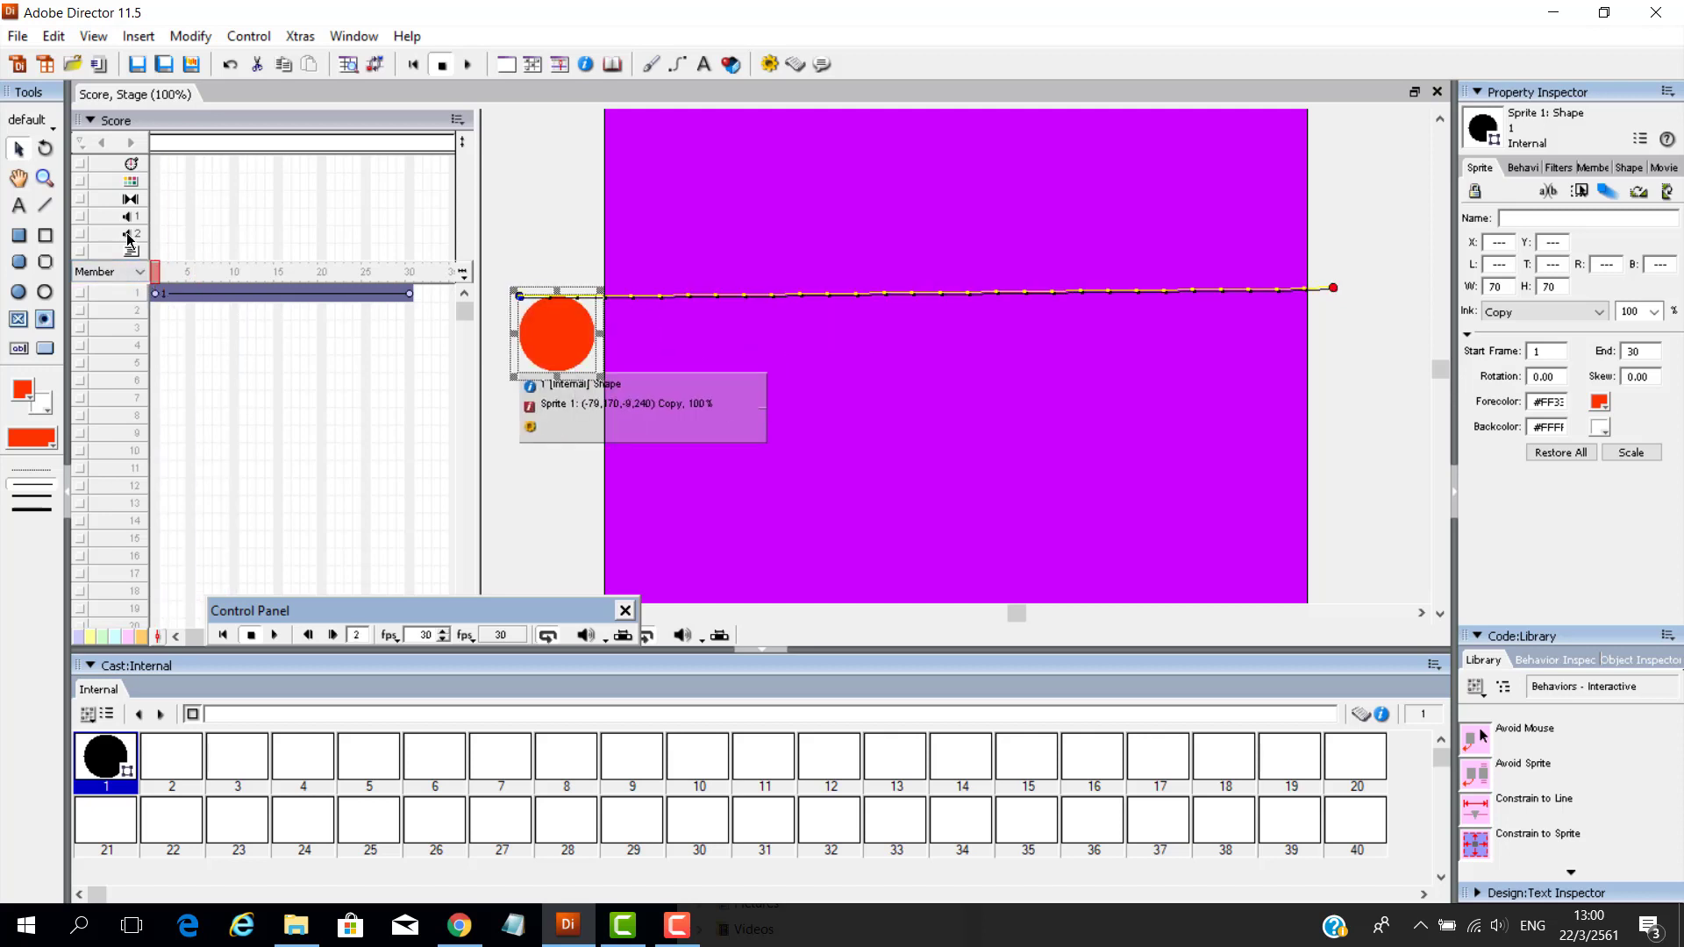
click(160, 298)
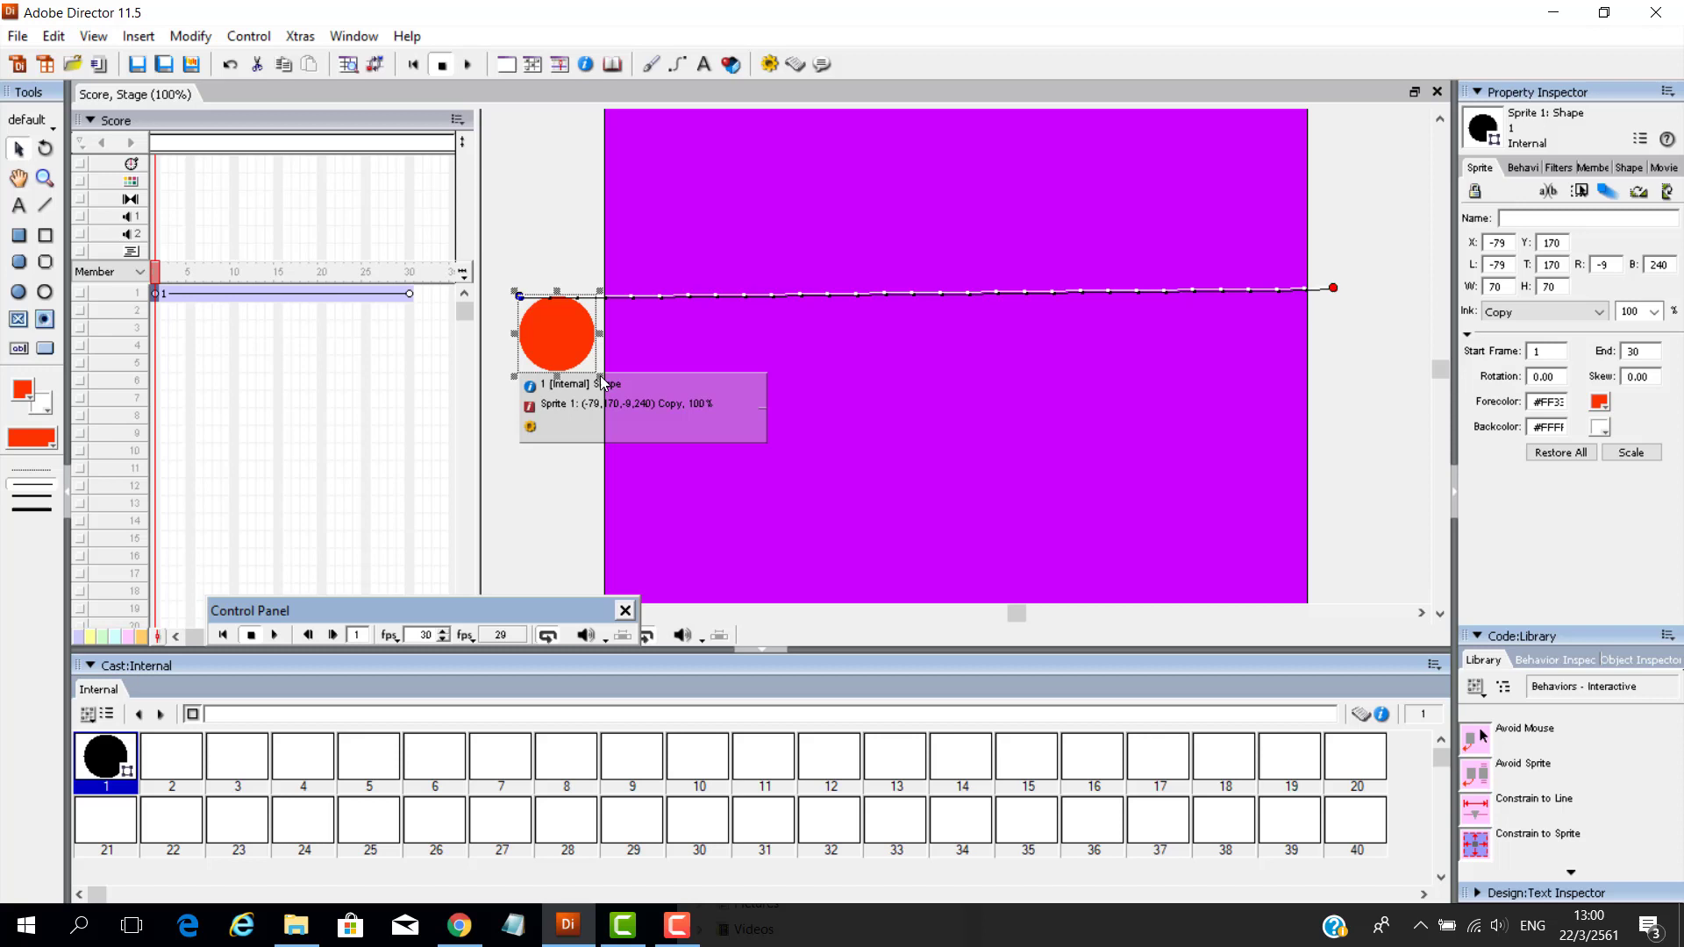
drag(601, 384, 553, 338)
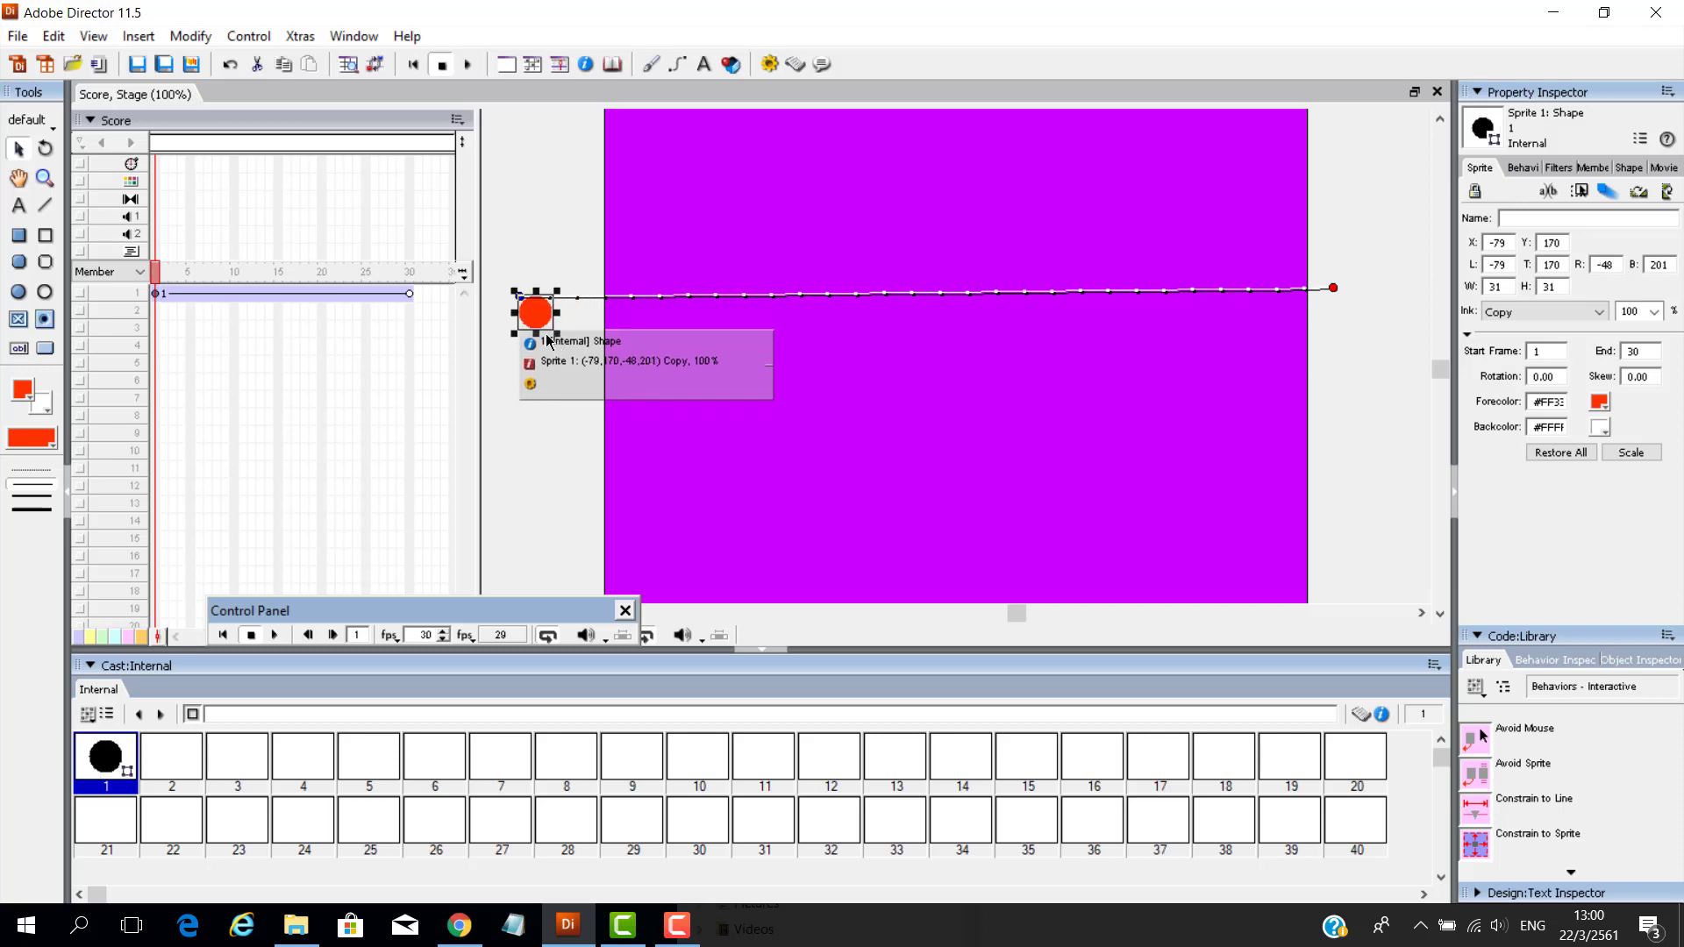
- Enlarge the circle at frame 30, nudge it slightly left, and preview the motion
click(409, 293)
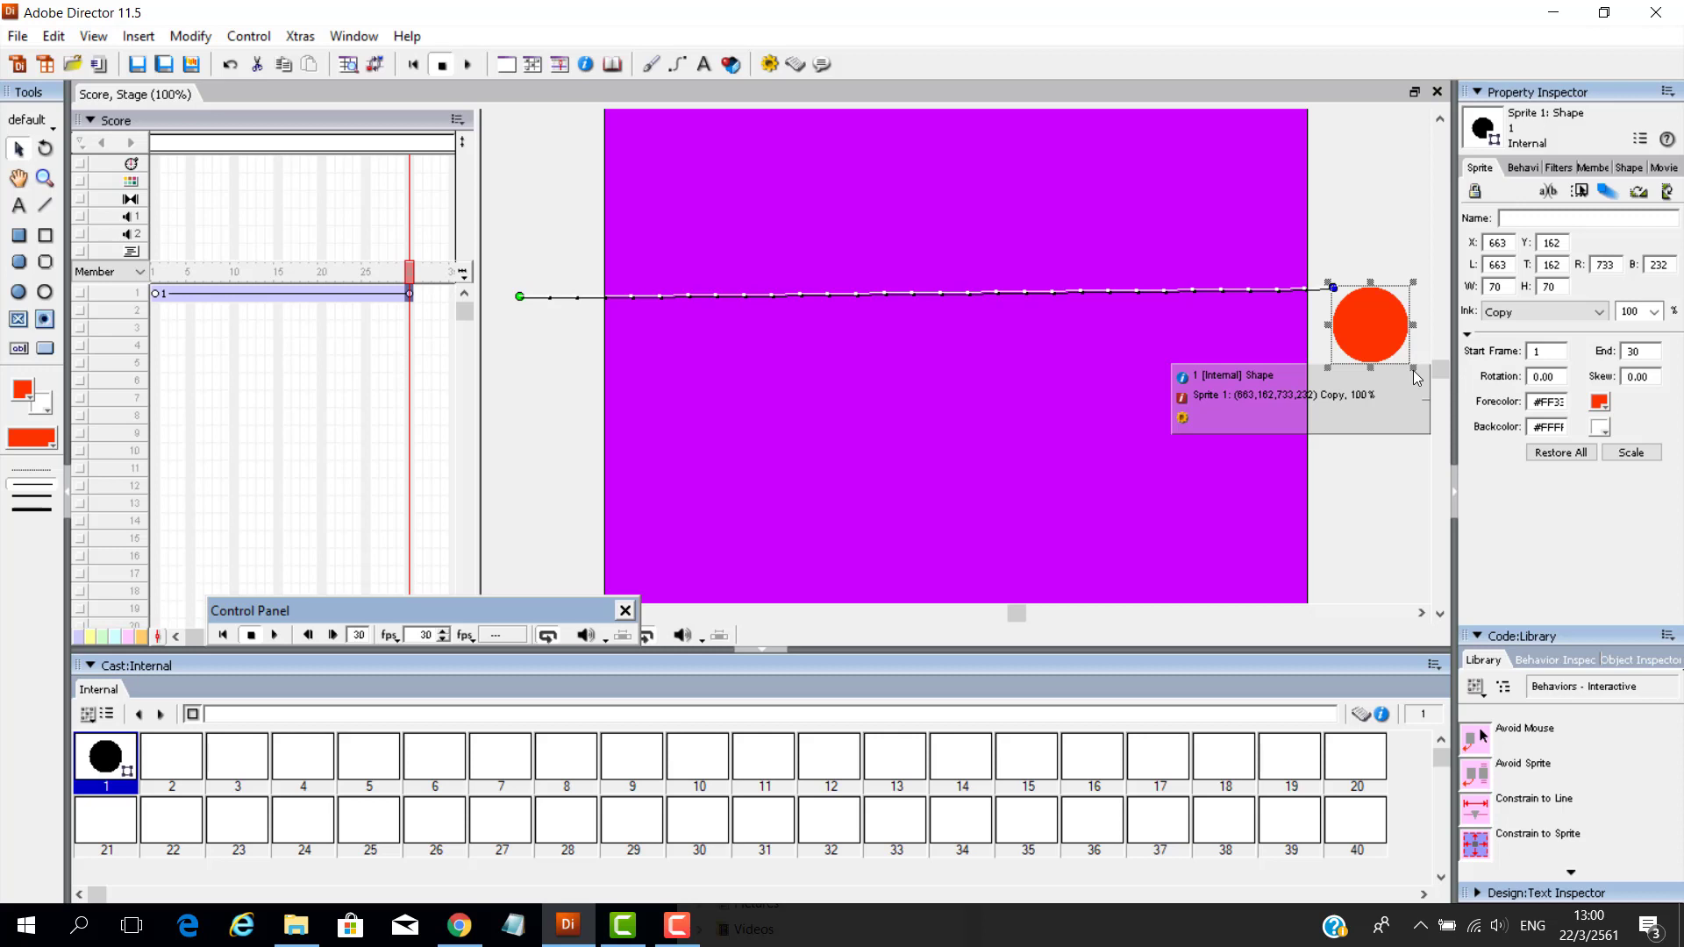
click(1413, 370)
drag(1413, 370, 1514, 470)
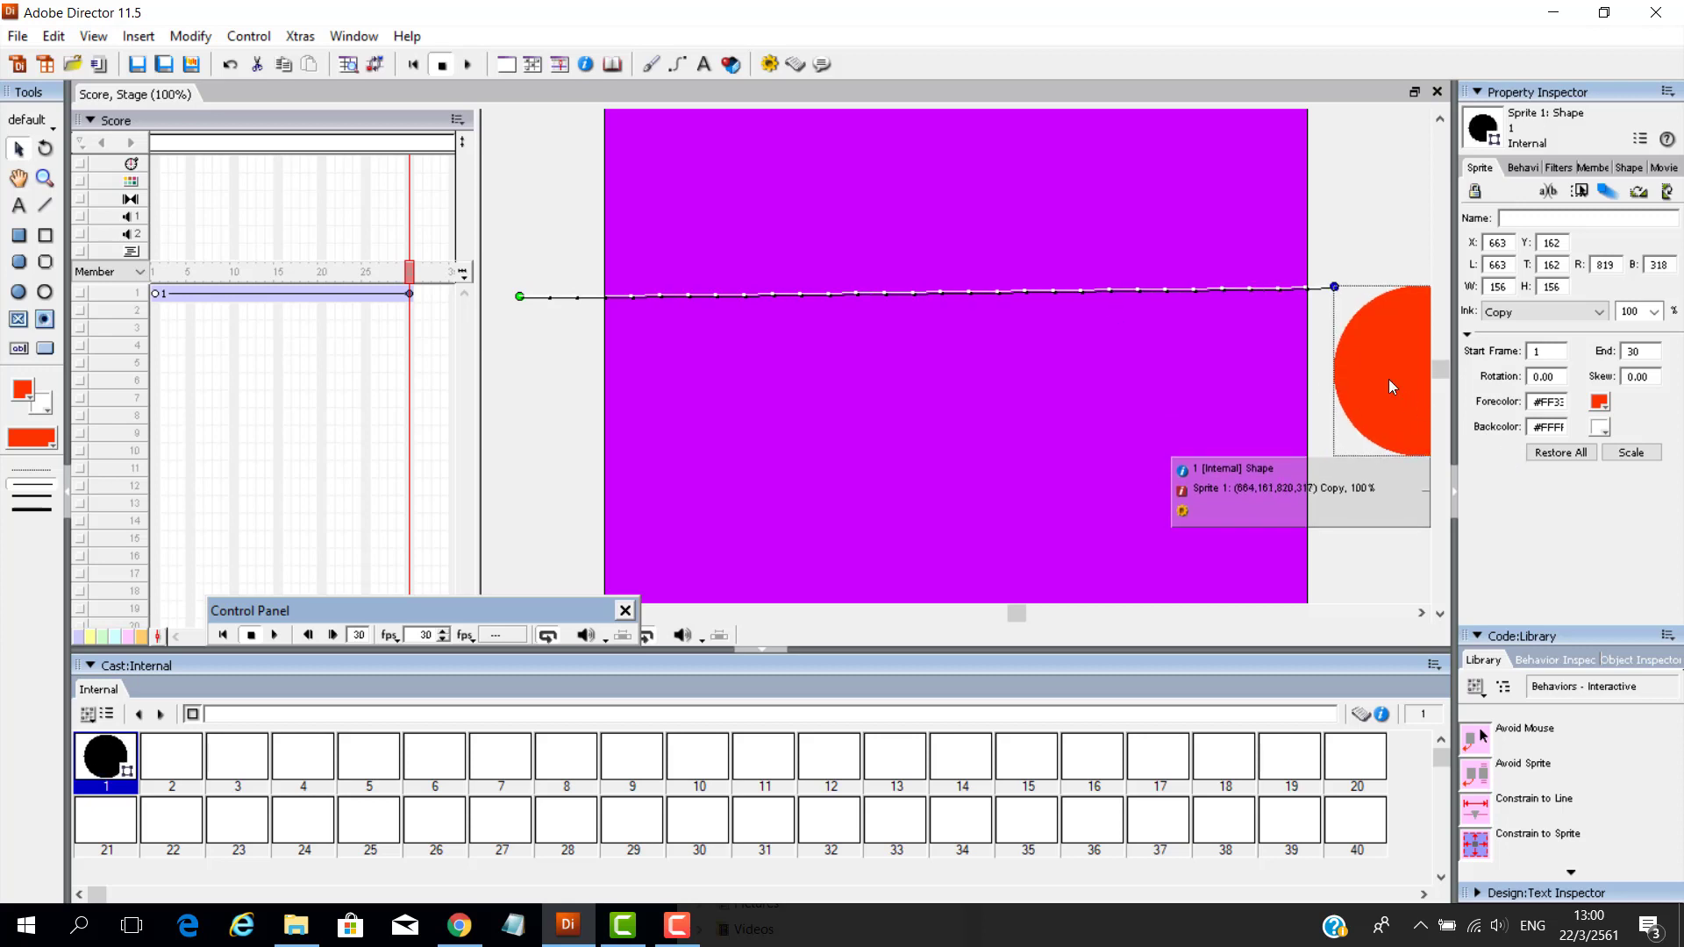
drag(1388, 378, 1380, 380)
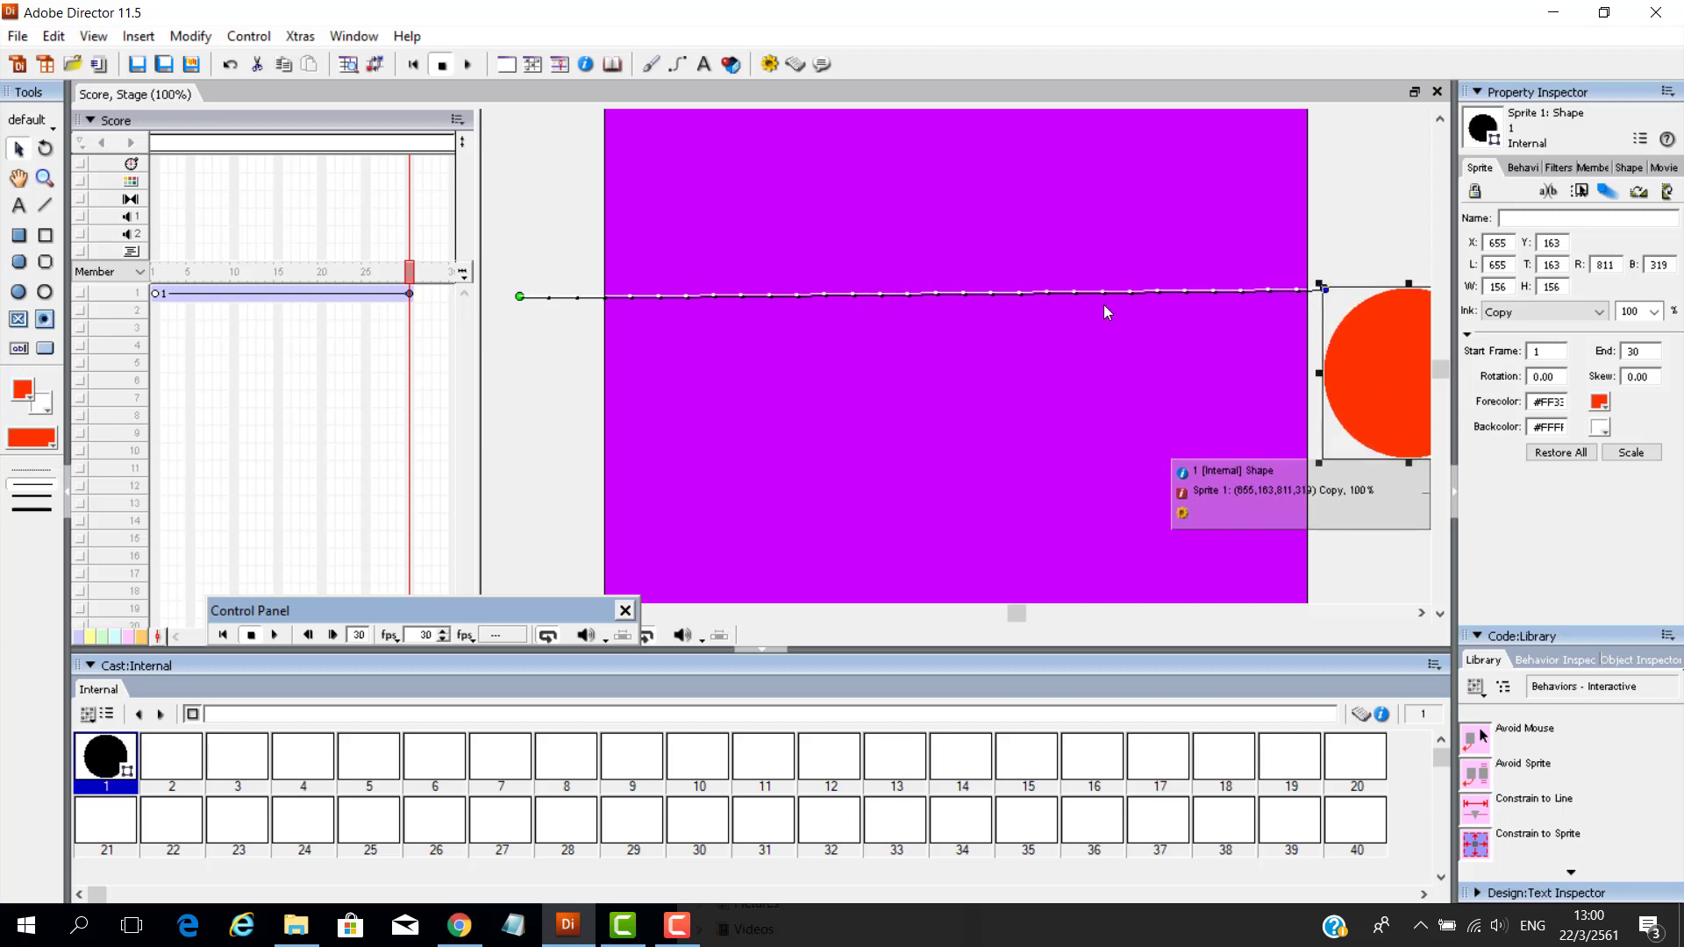
key(ctrl+alt+p)
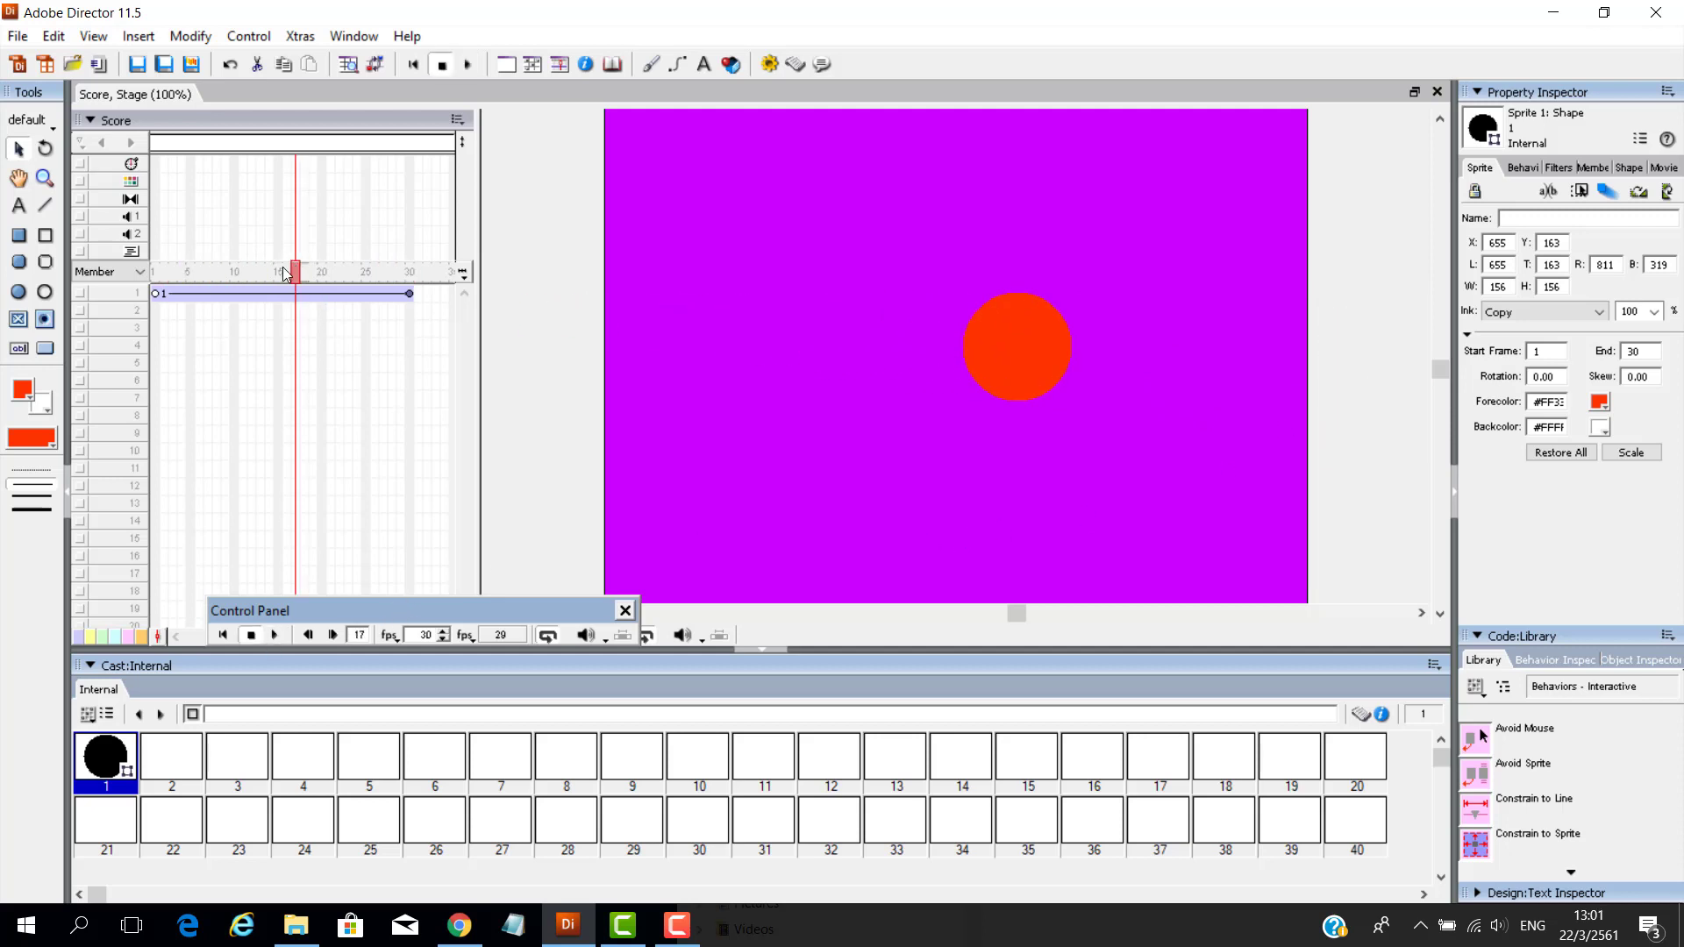
- Change the circle sprite's end frame to 60 in the Property Inspector
drag(296, 278, 270, 277)
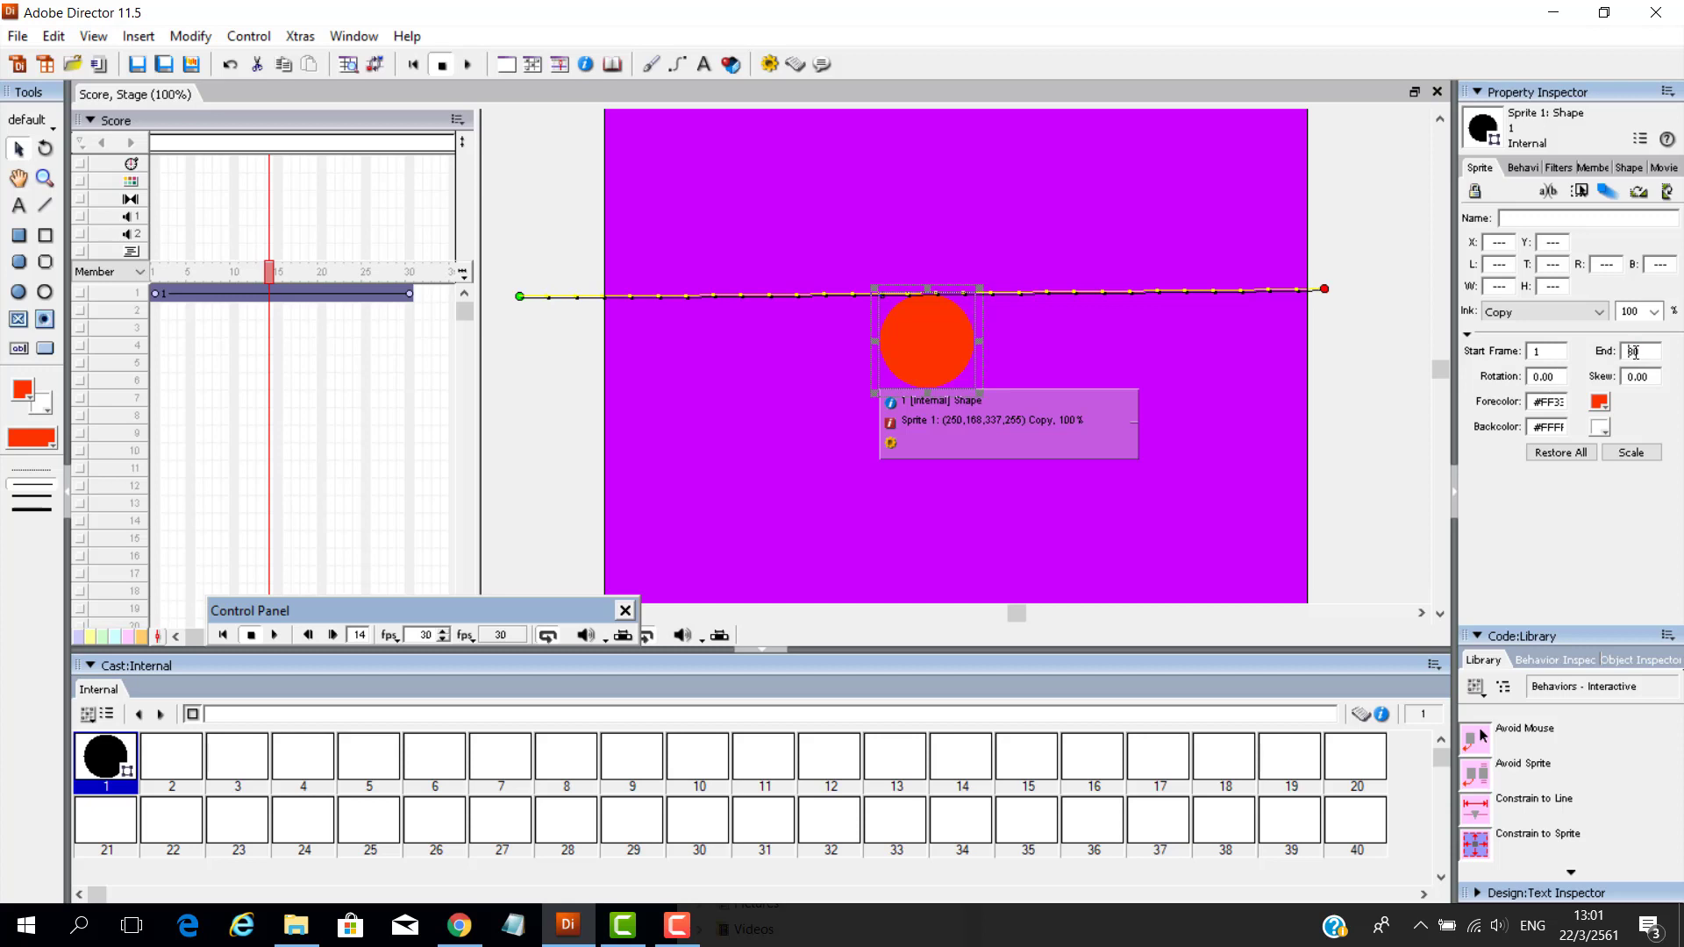
double_click(1634, 352)
key(Return)
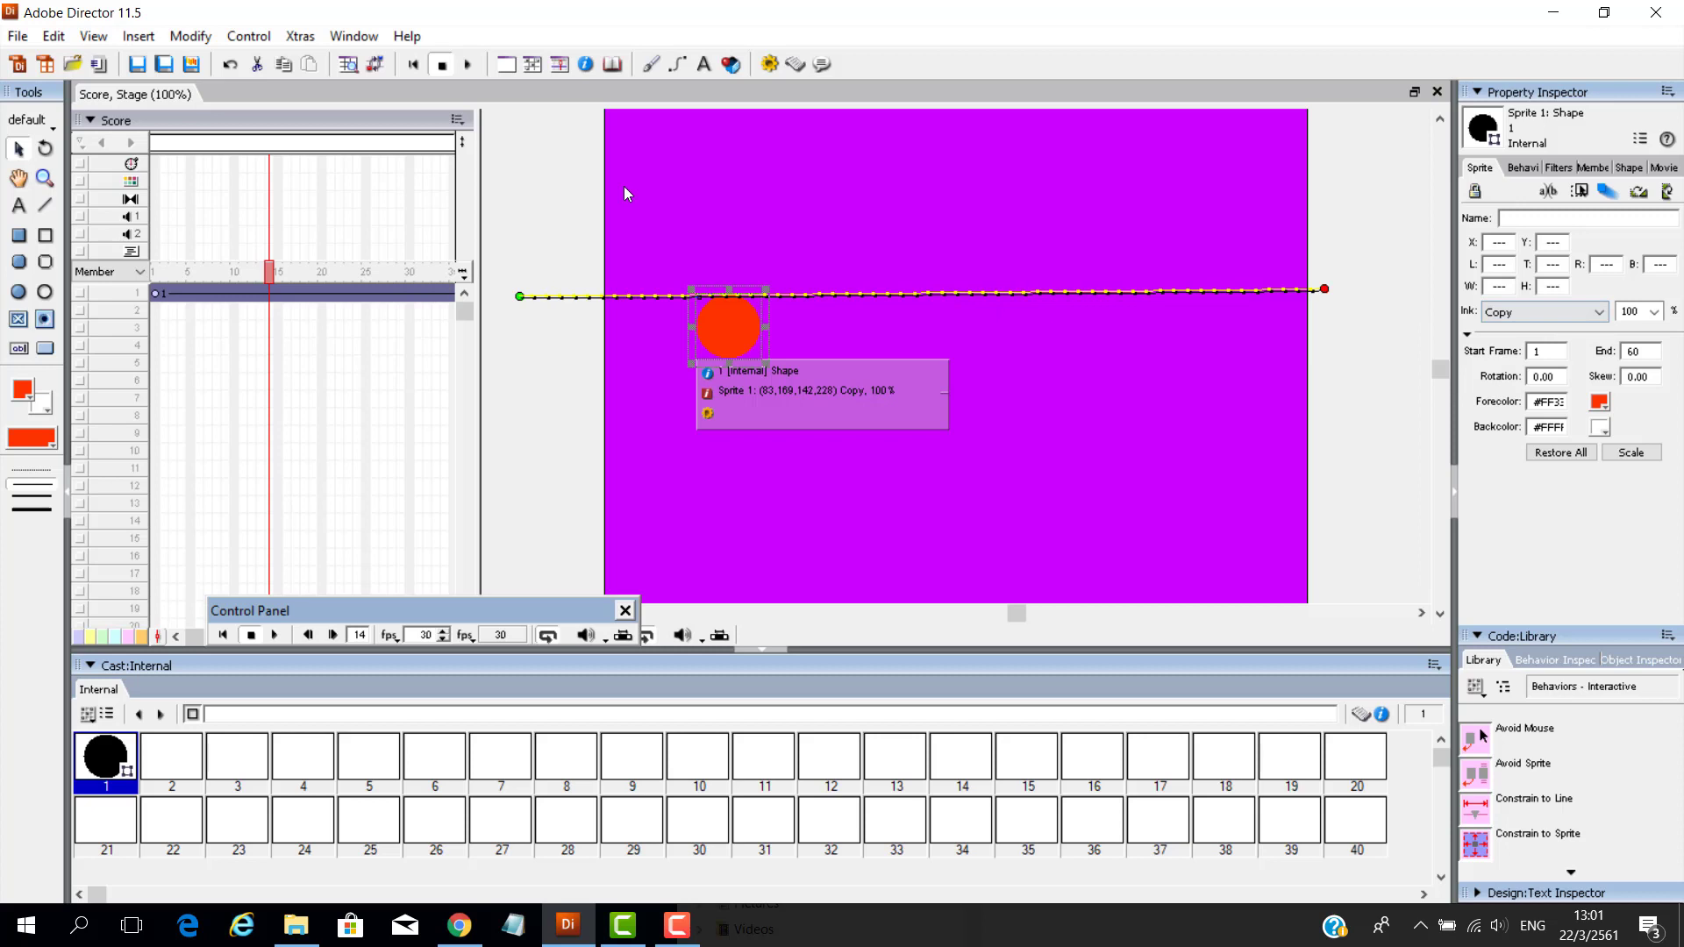
- Resize the Score to show all 60 frames and preview the slower animation
drag(480, 359, 929, 351)
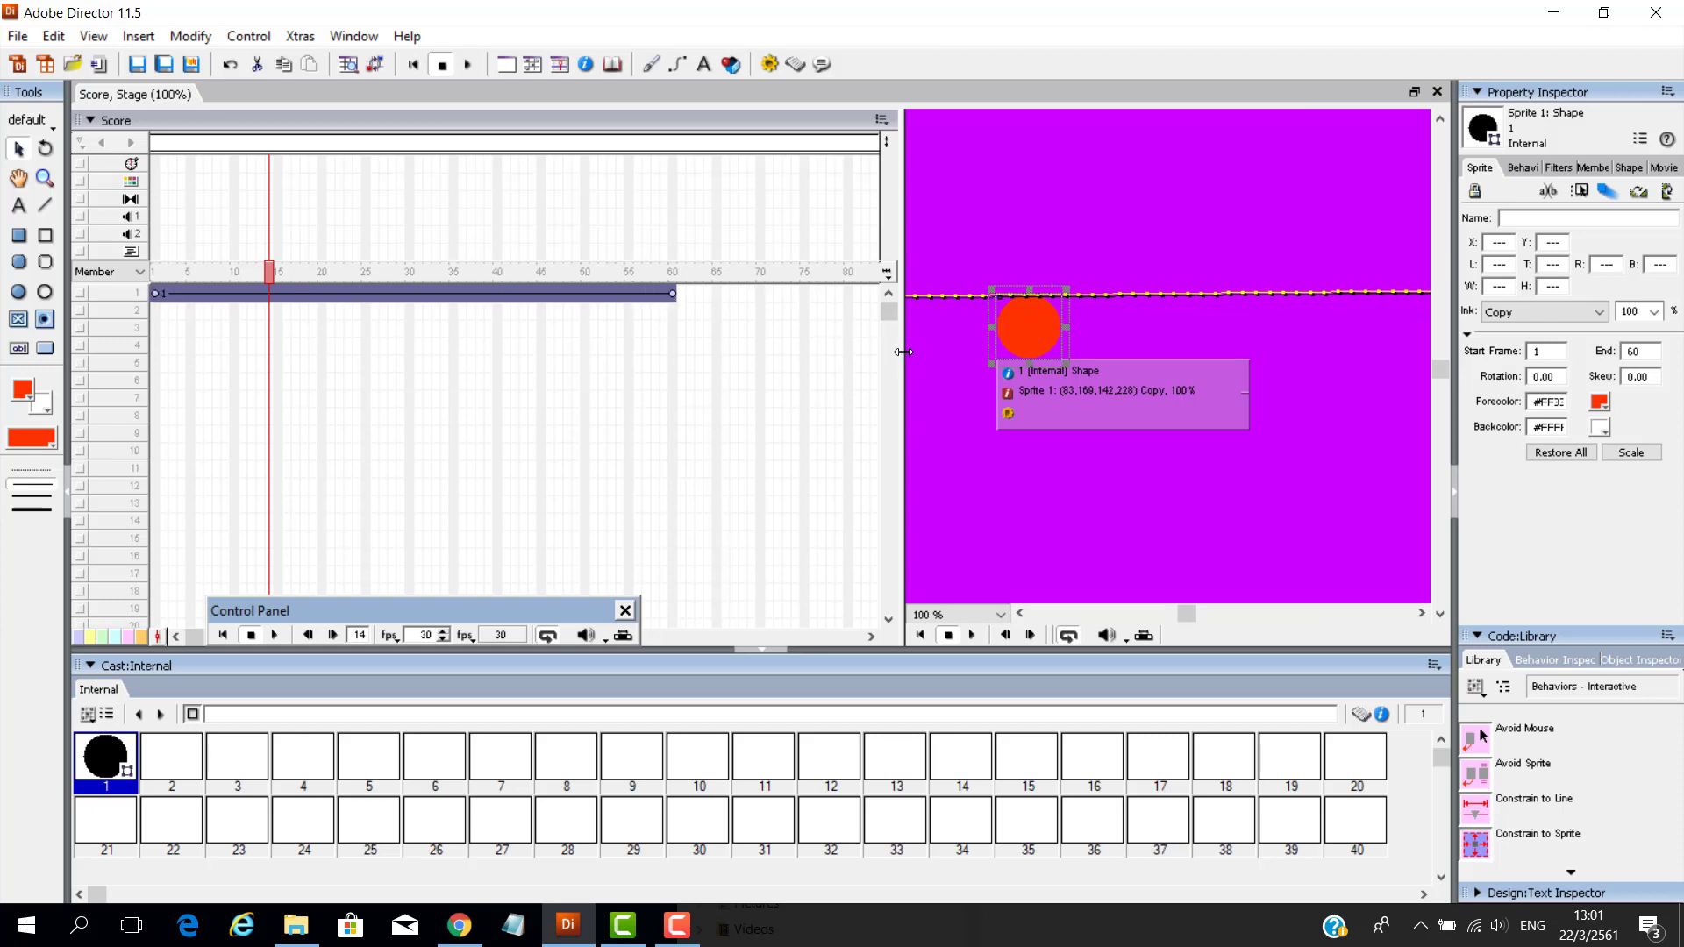
drag(904, 351, 598, 360)
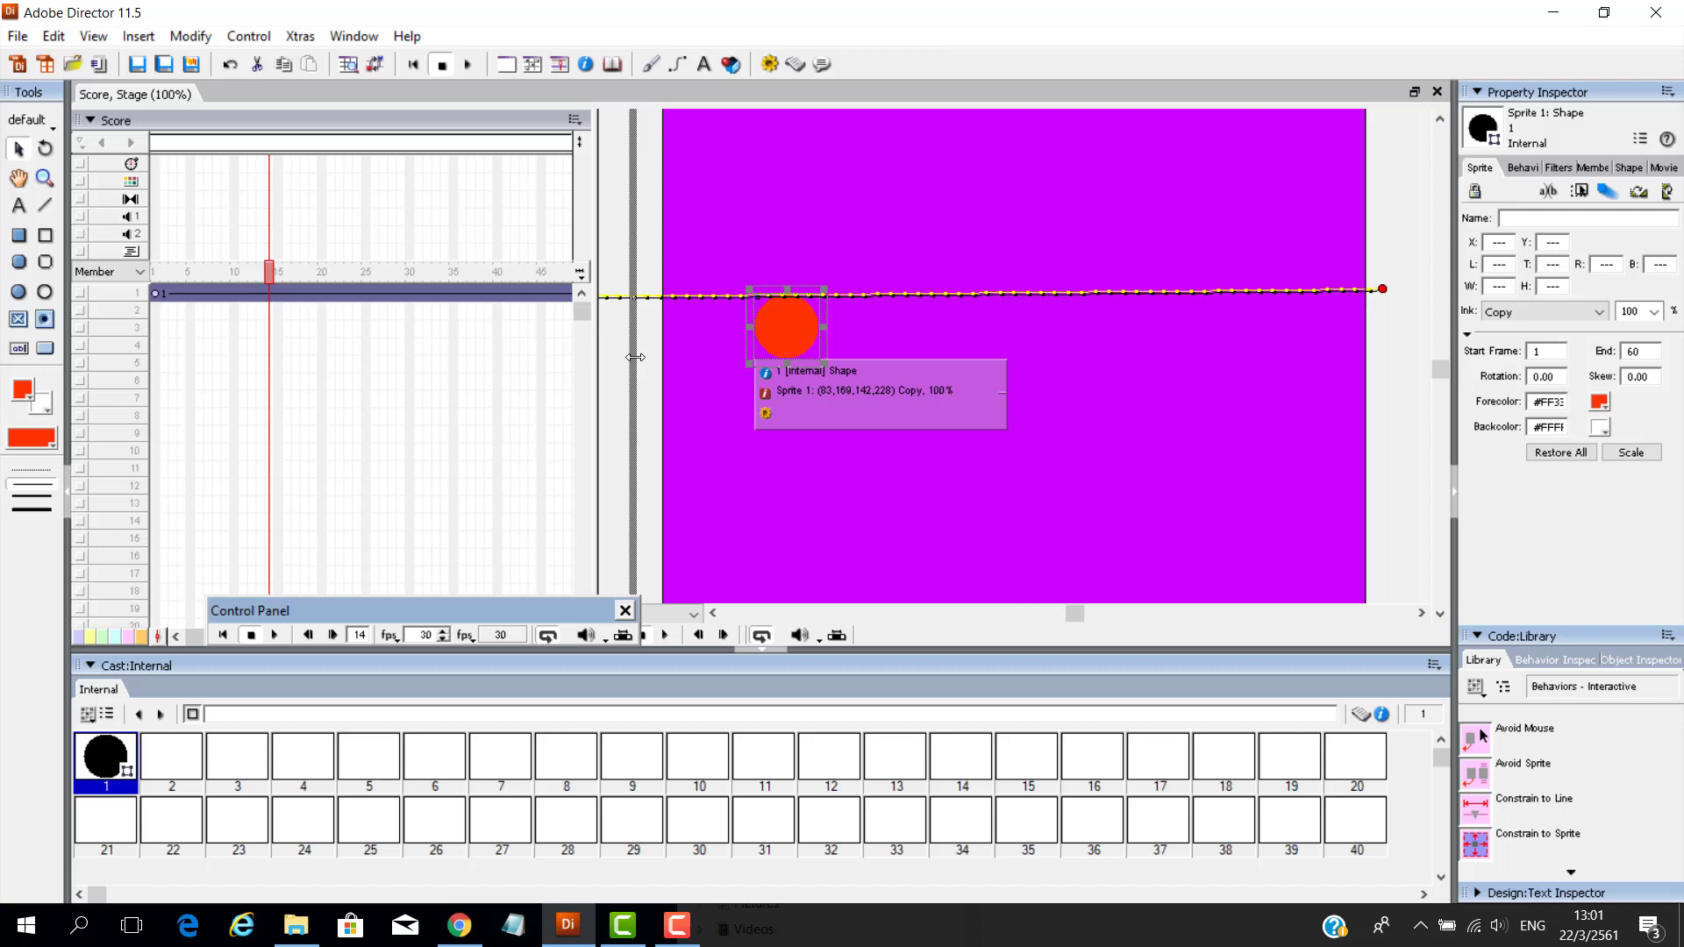
drag(635, 357, 662, 357)
drag(519, 286, 564, 281)
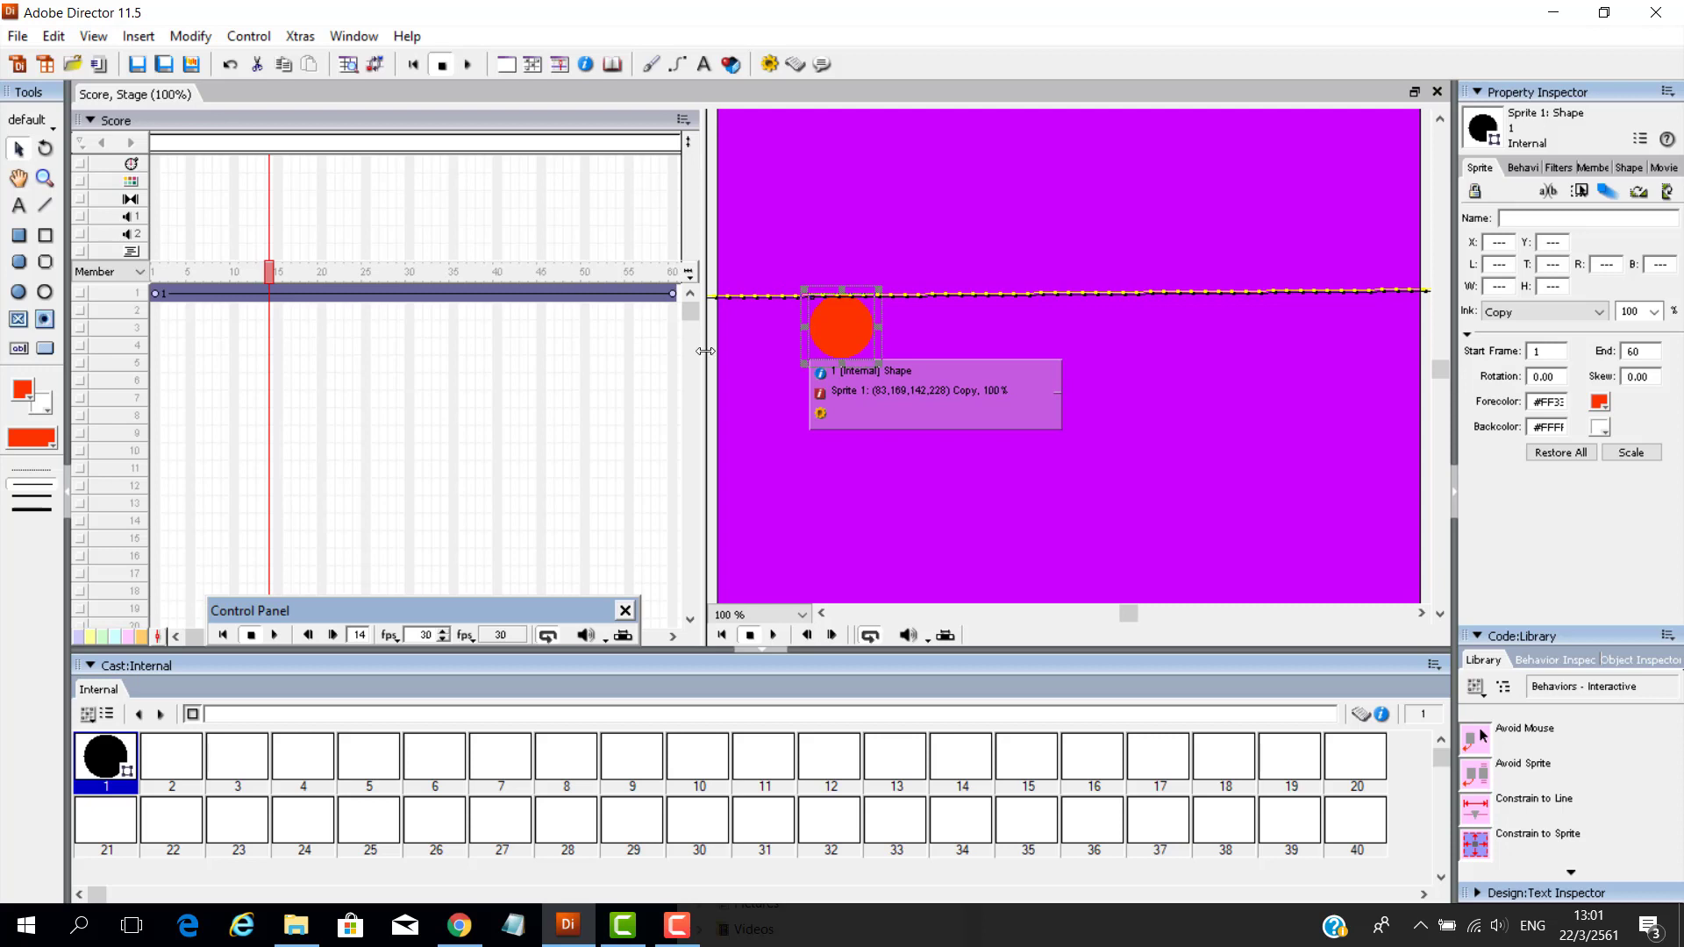
key(ctrl+alt+p)
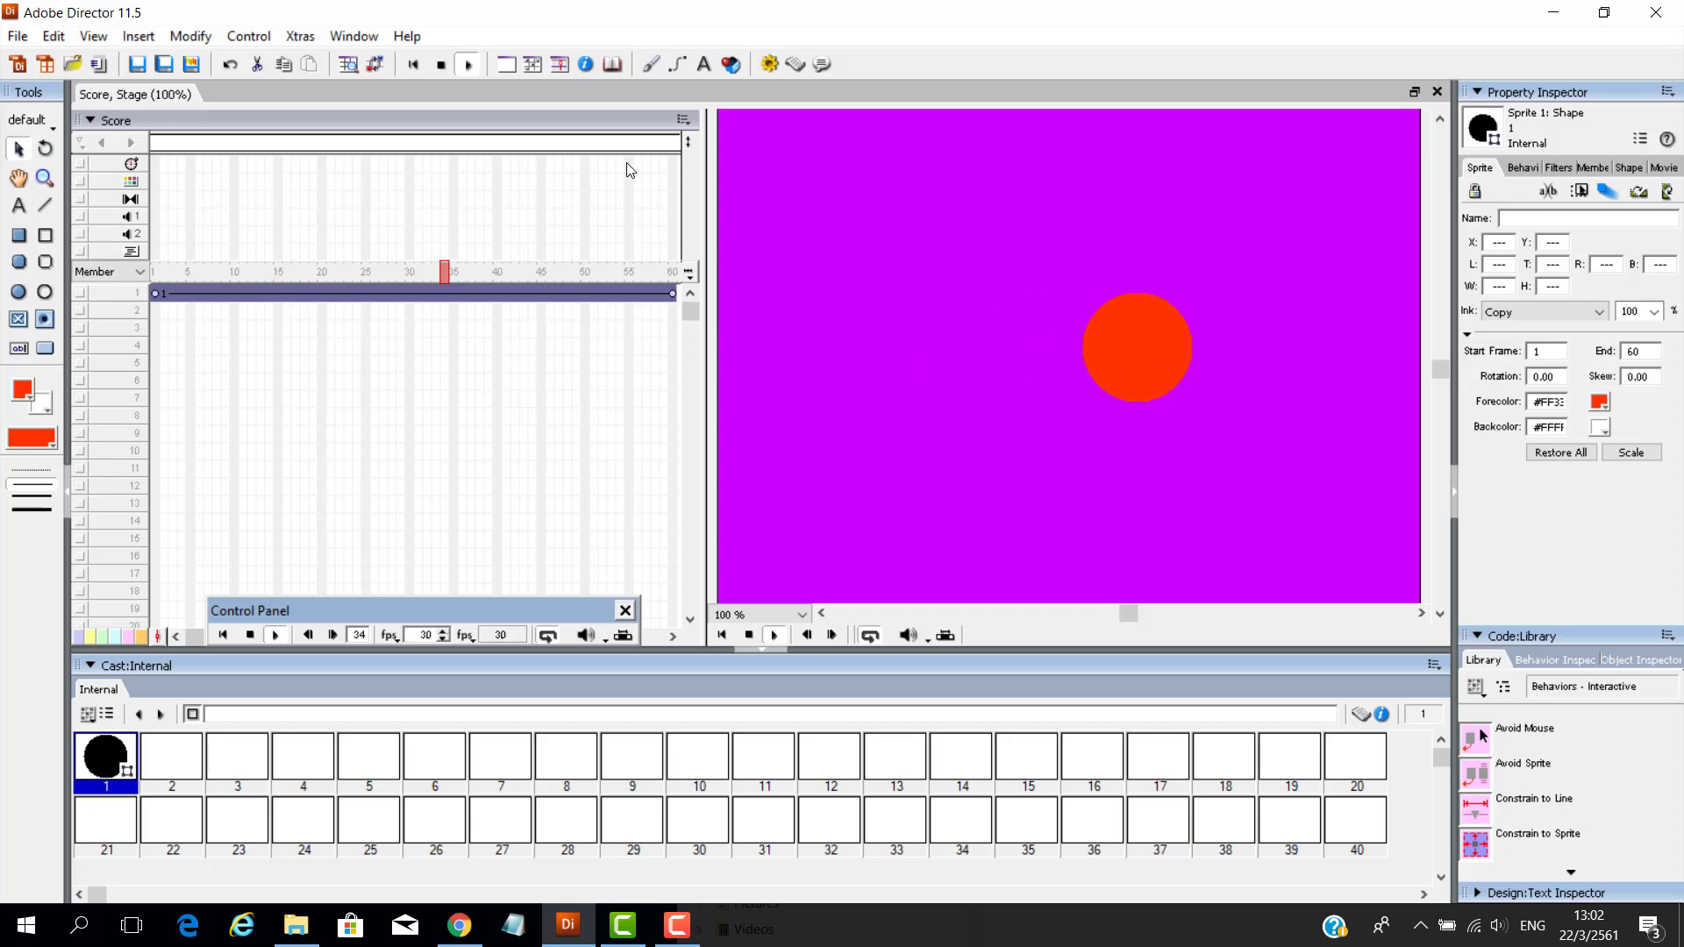
- Stop playback and set the circle's frame-1 Forecolor to blue
click(443, 65)
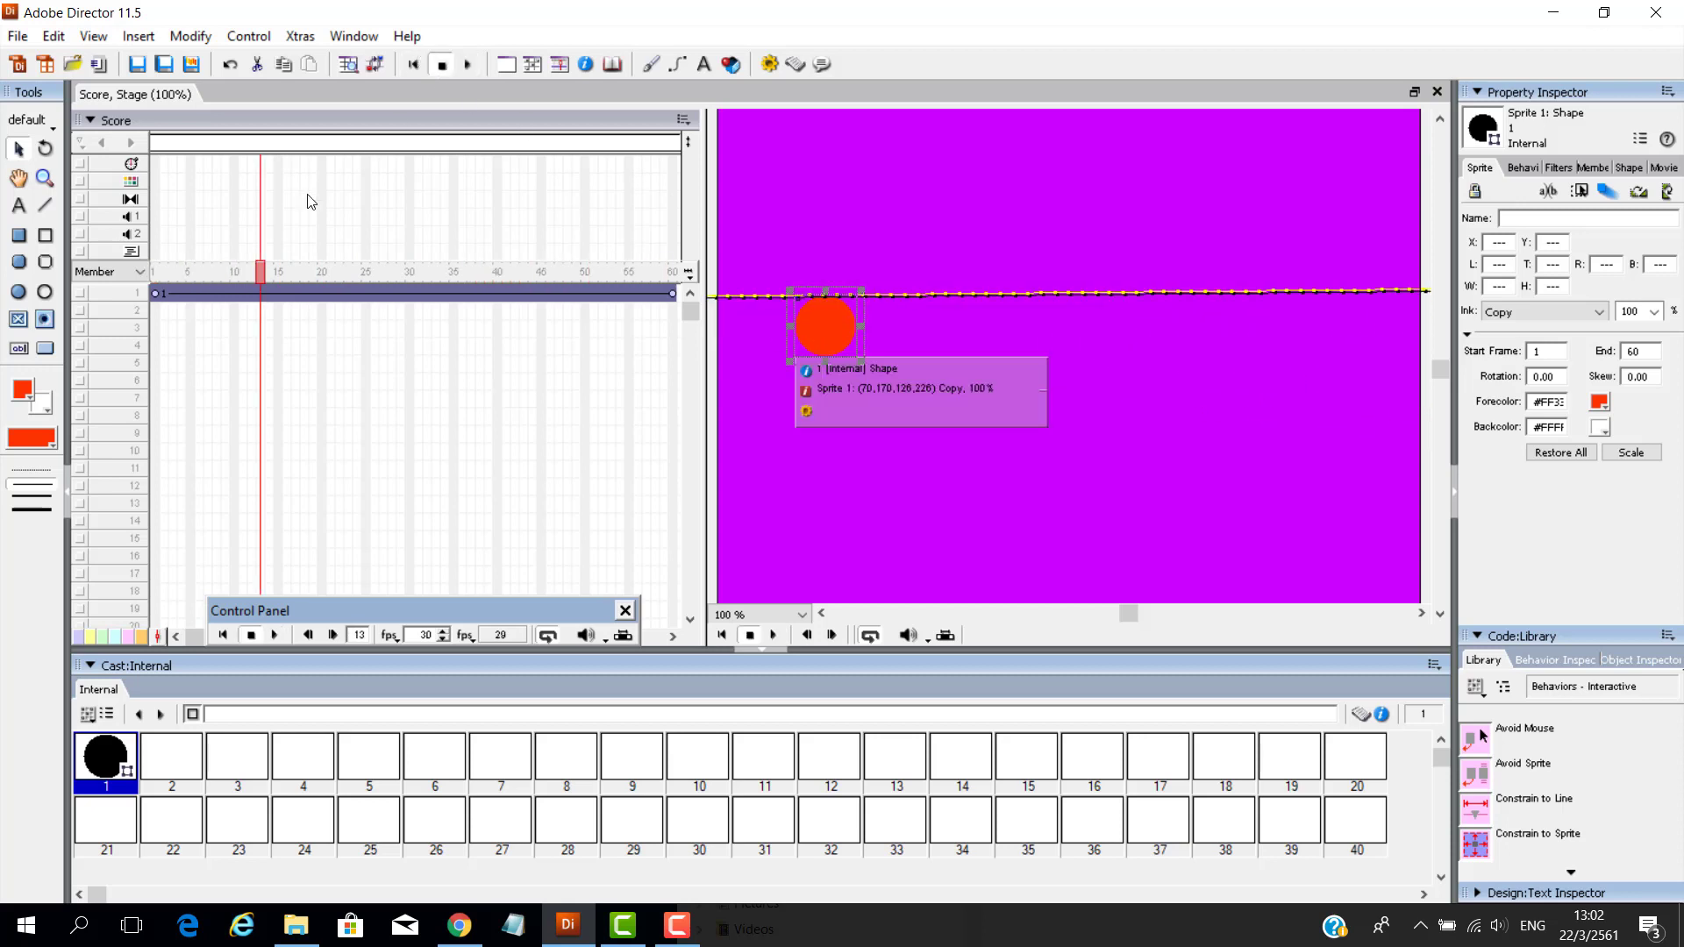
click(157, 300)
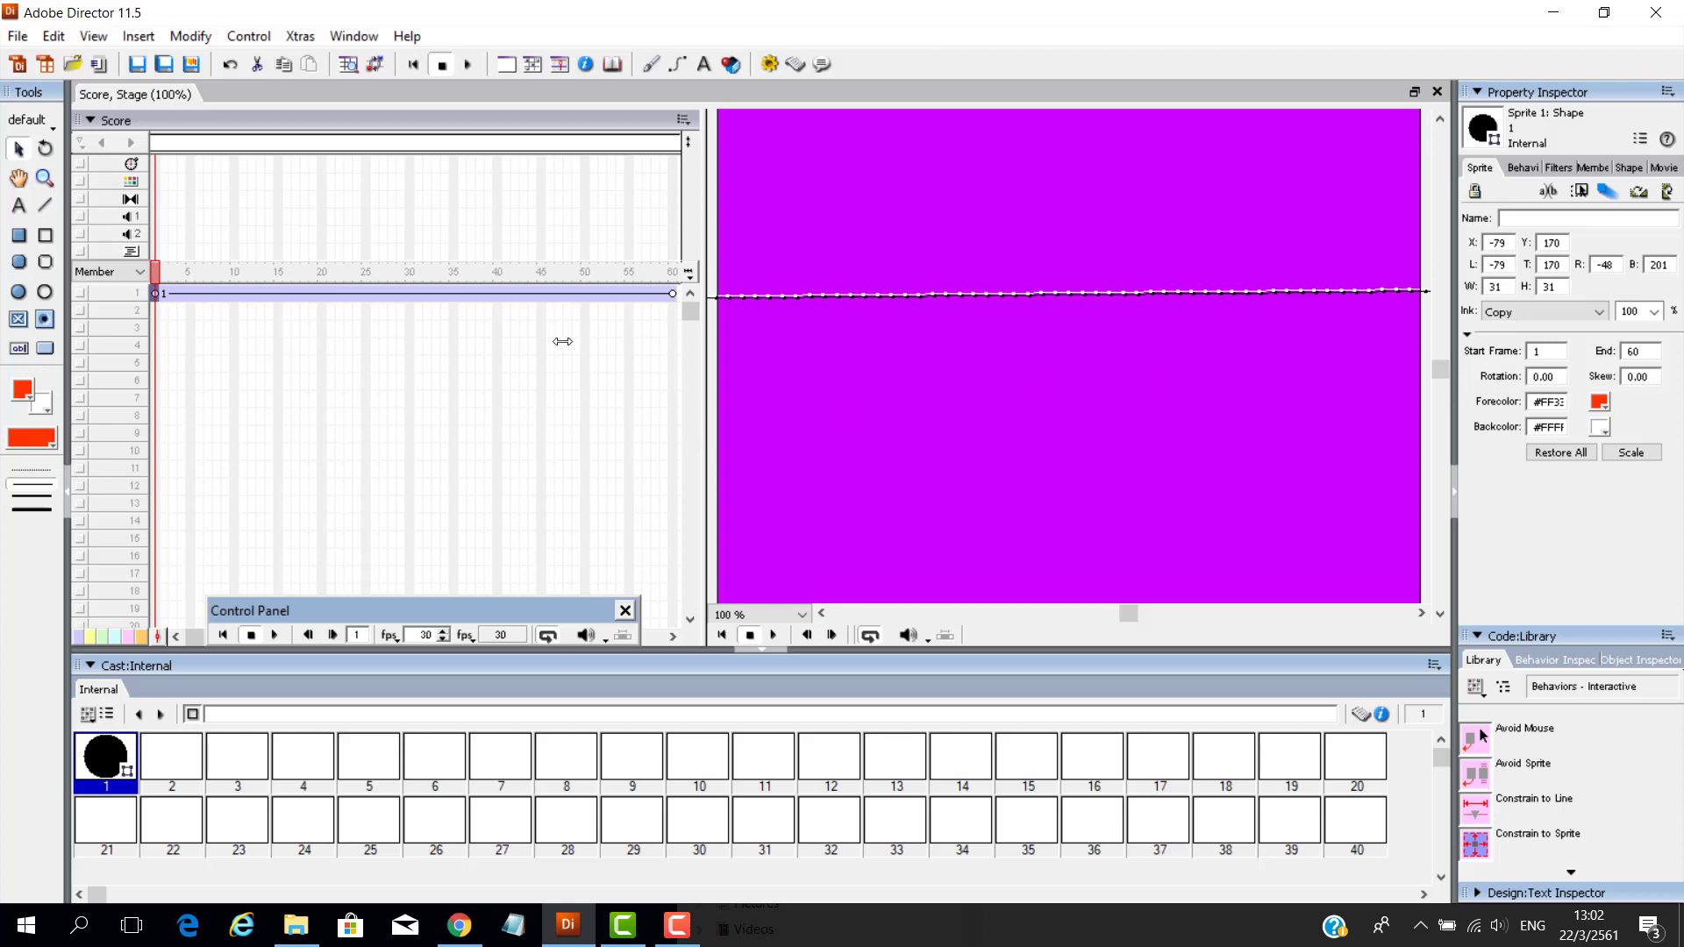
drag(705, 433, 526, 430)
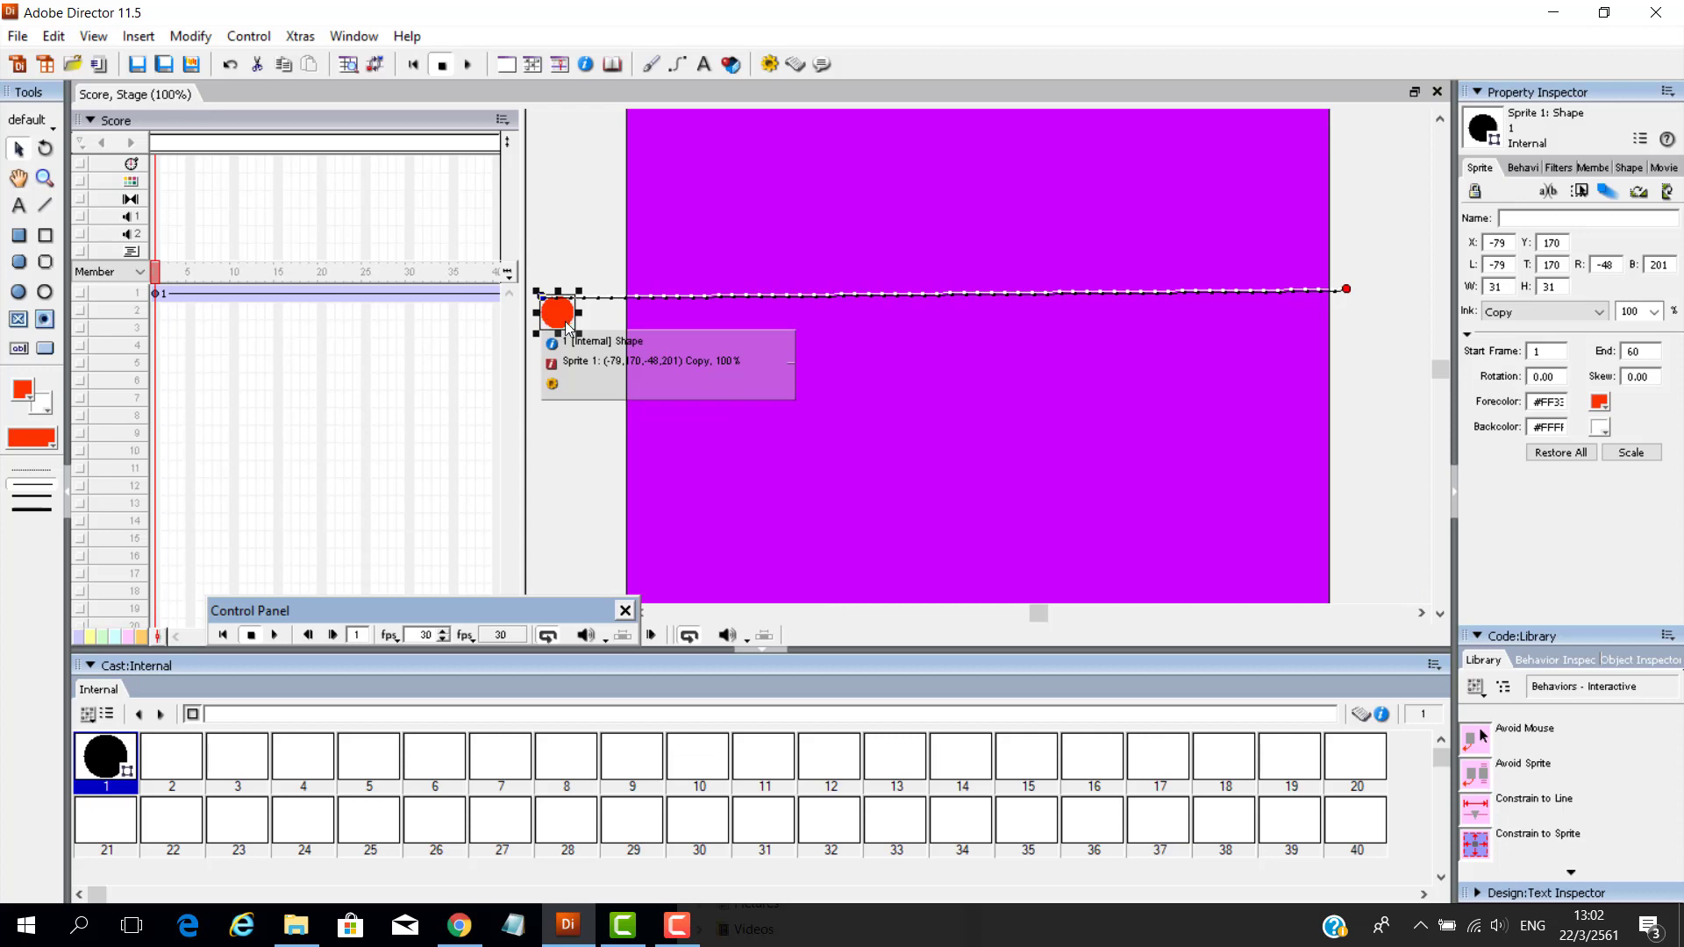
click(1600, 403)
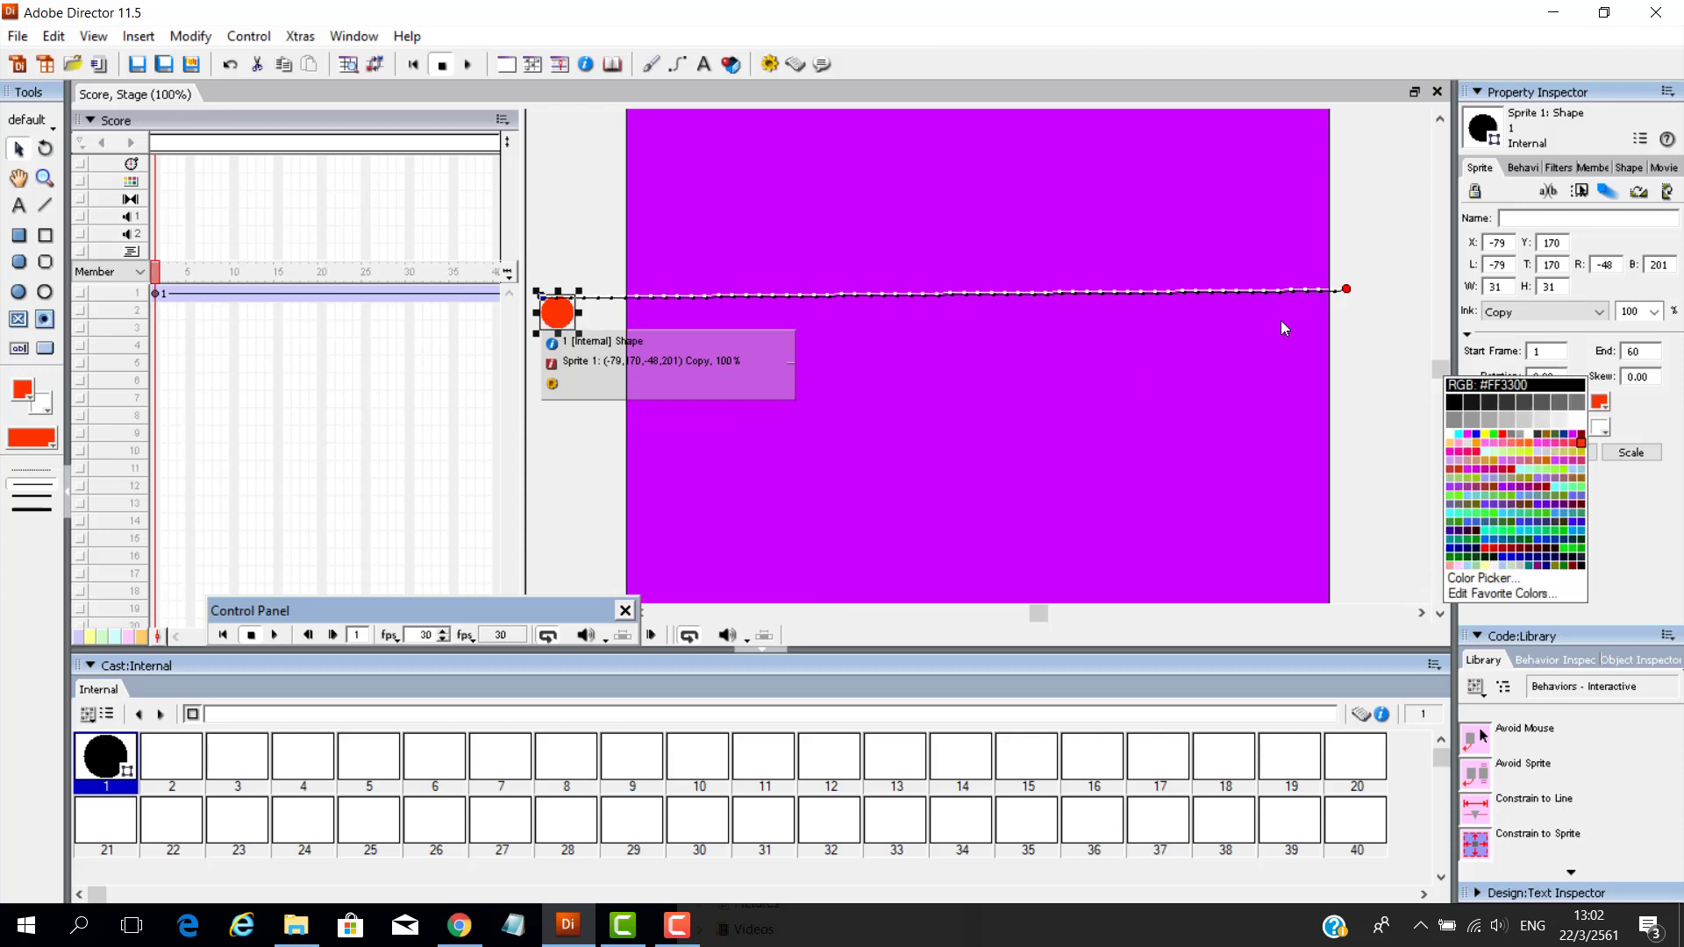
click(1477, 435)
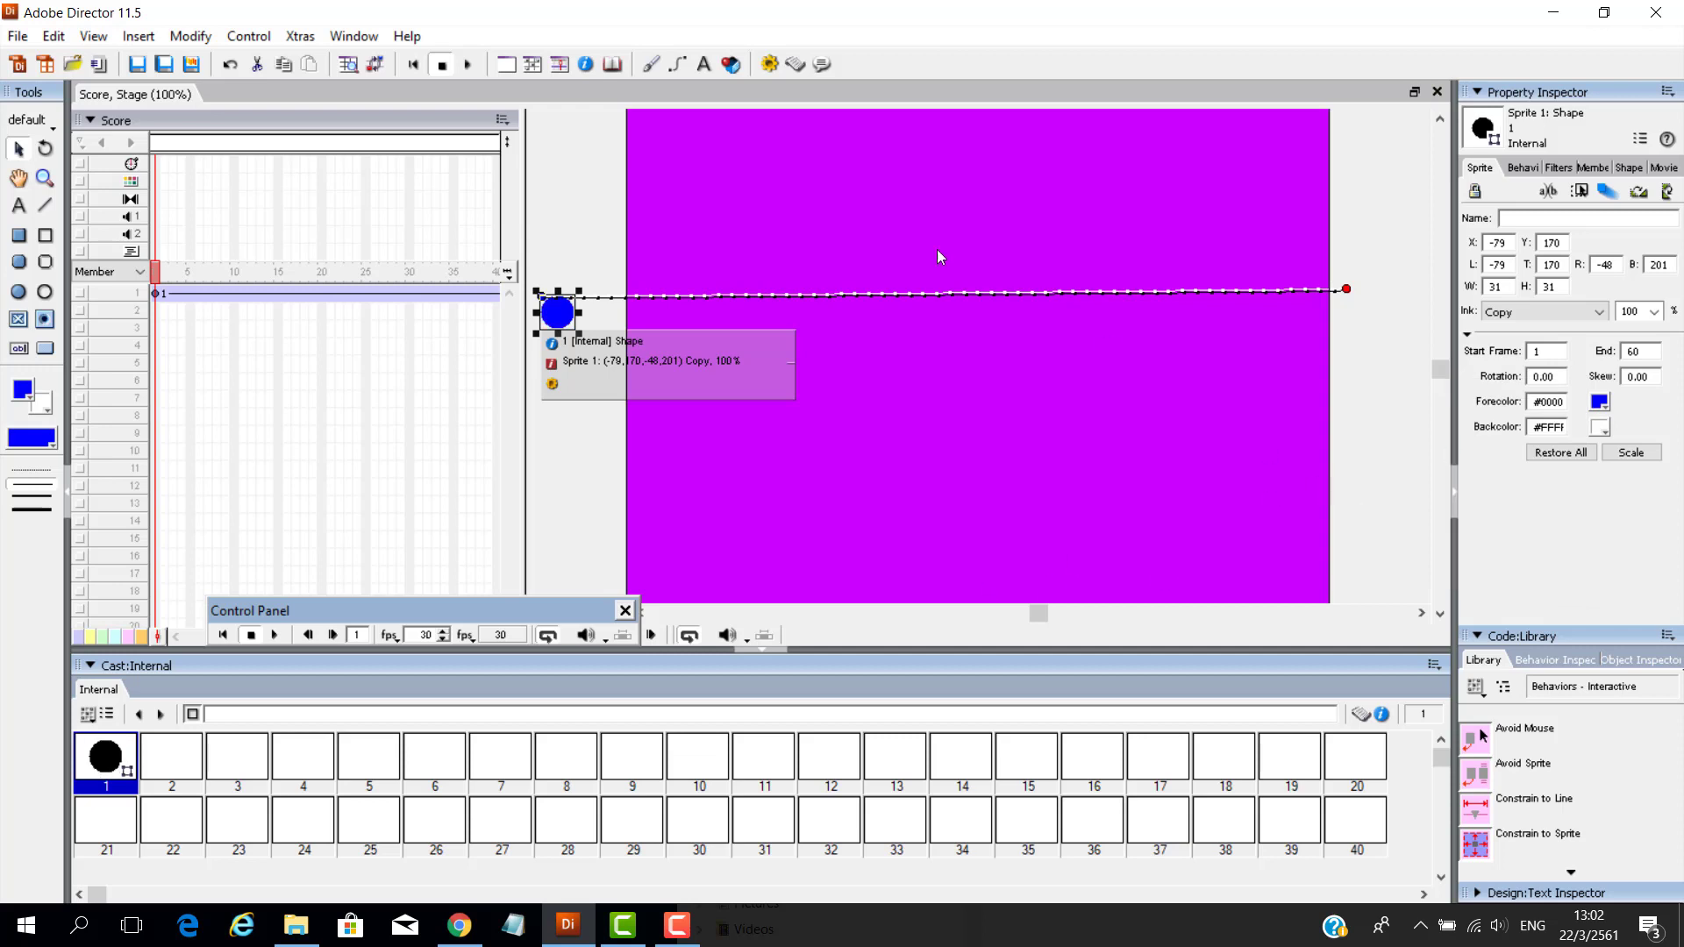
key(ctrl+alt+p)
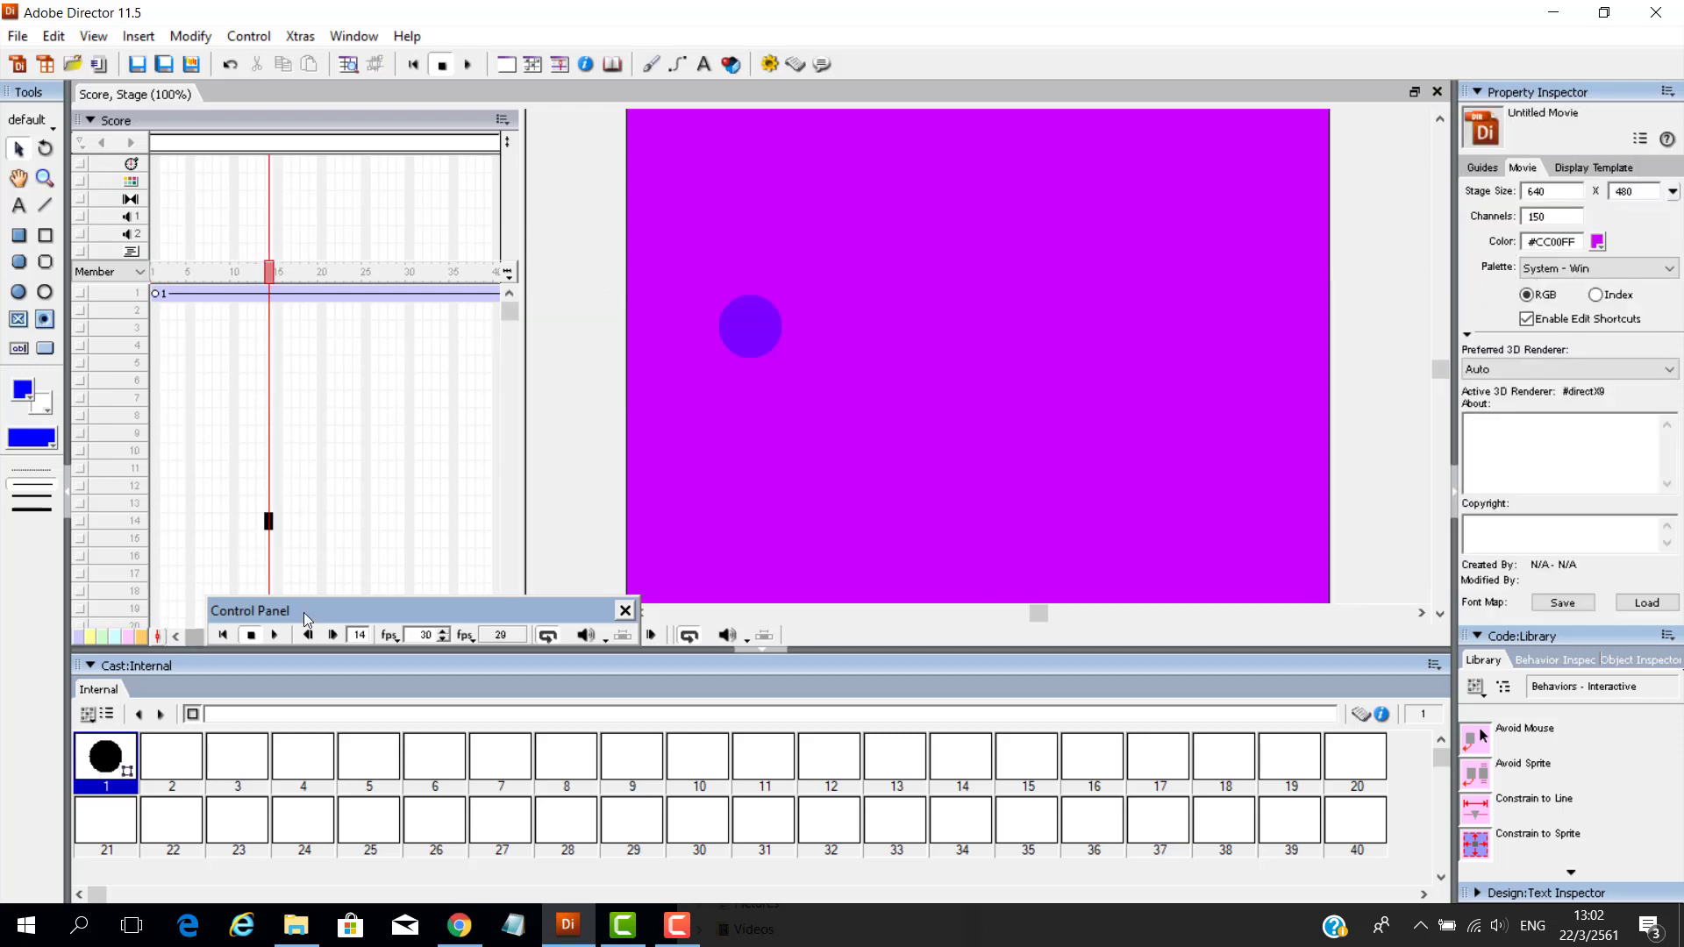
- Set the frame-60 keyframe's Forecolor to yellow and play the blue-to-yellow blend
drag(305, 619, 332, 788)
drag(196, 641, 266, 639)
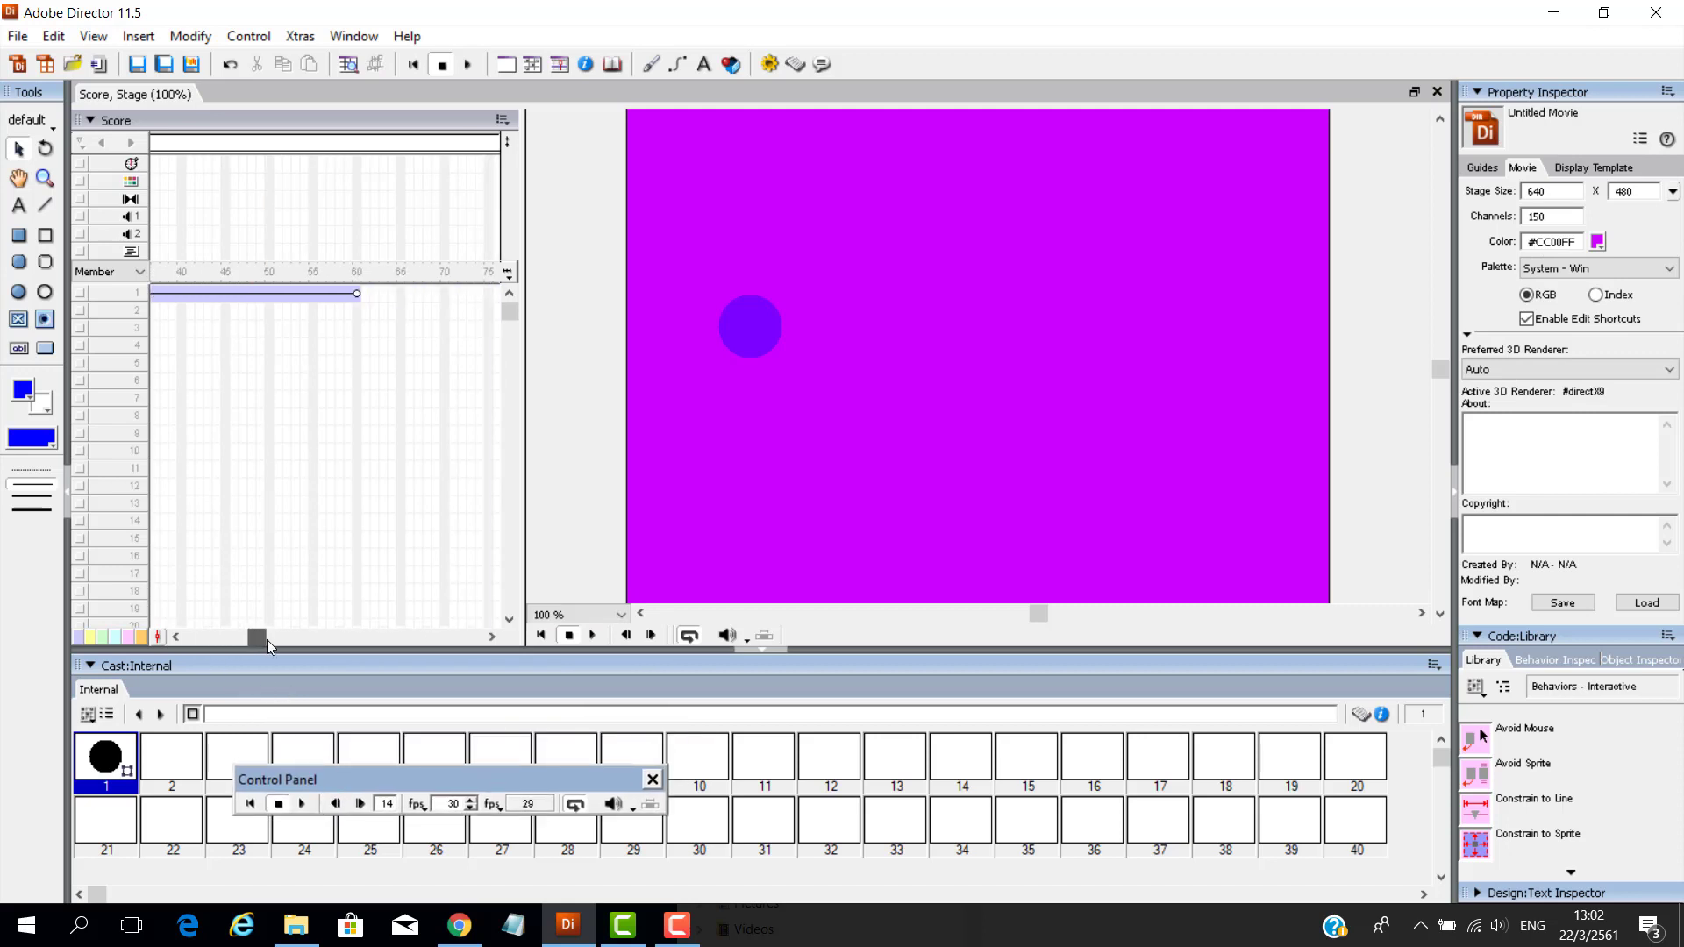
click(286, 293)
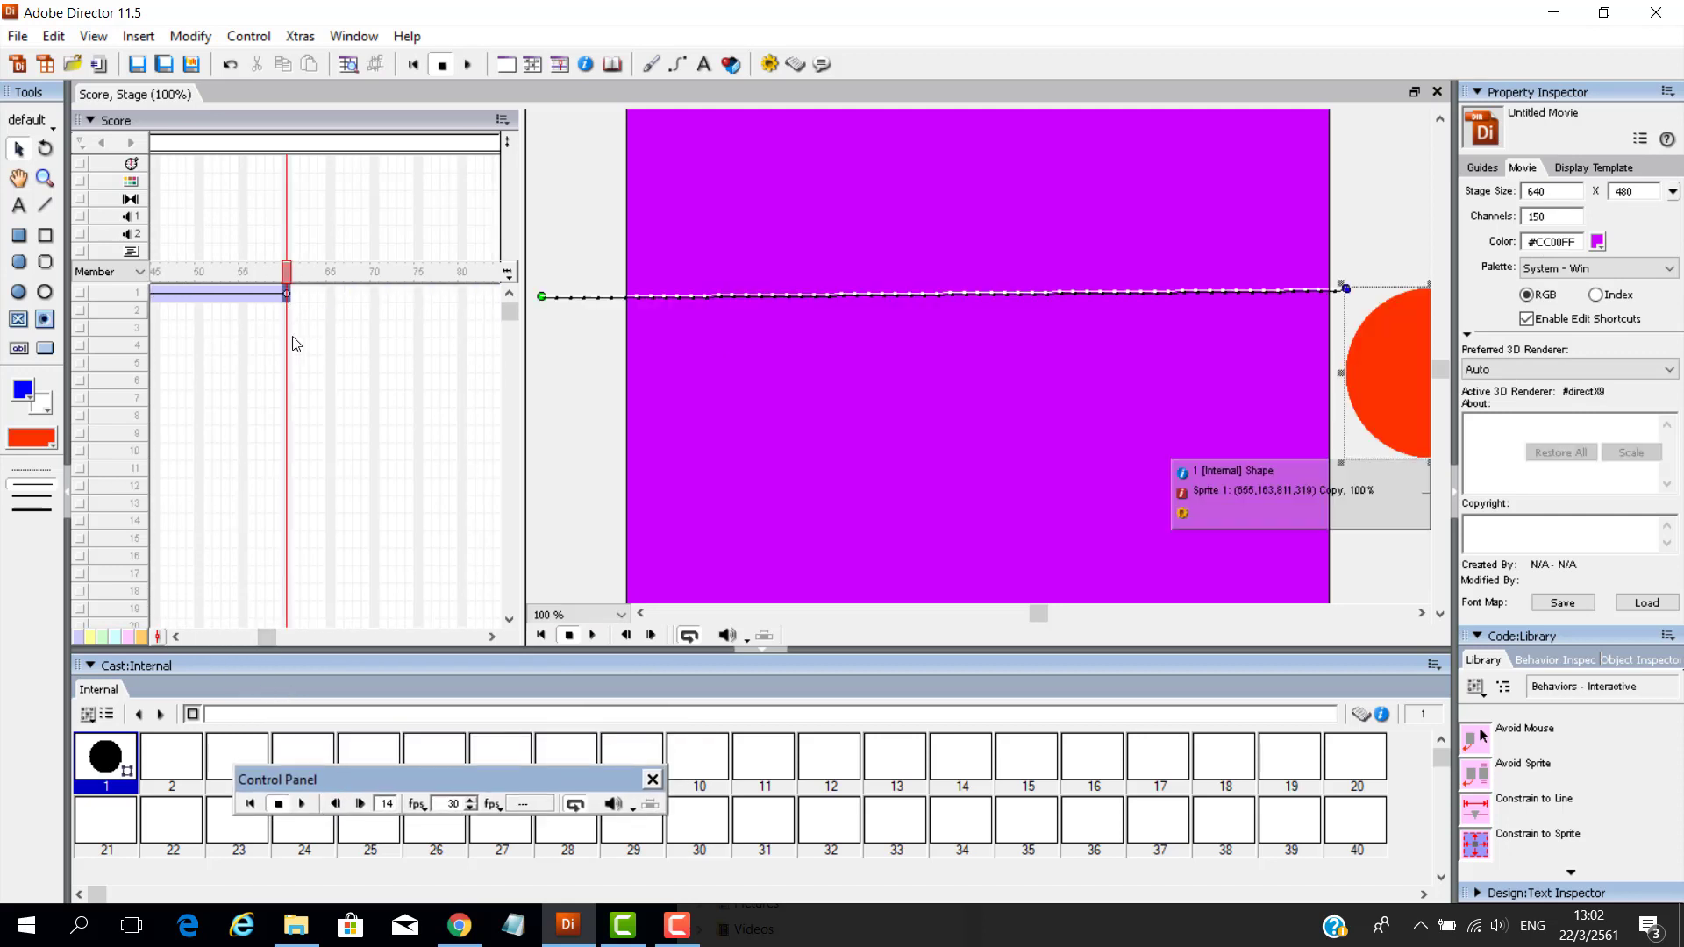
click(1609, 399)
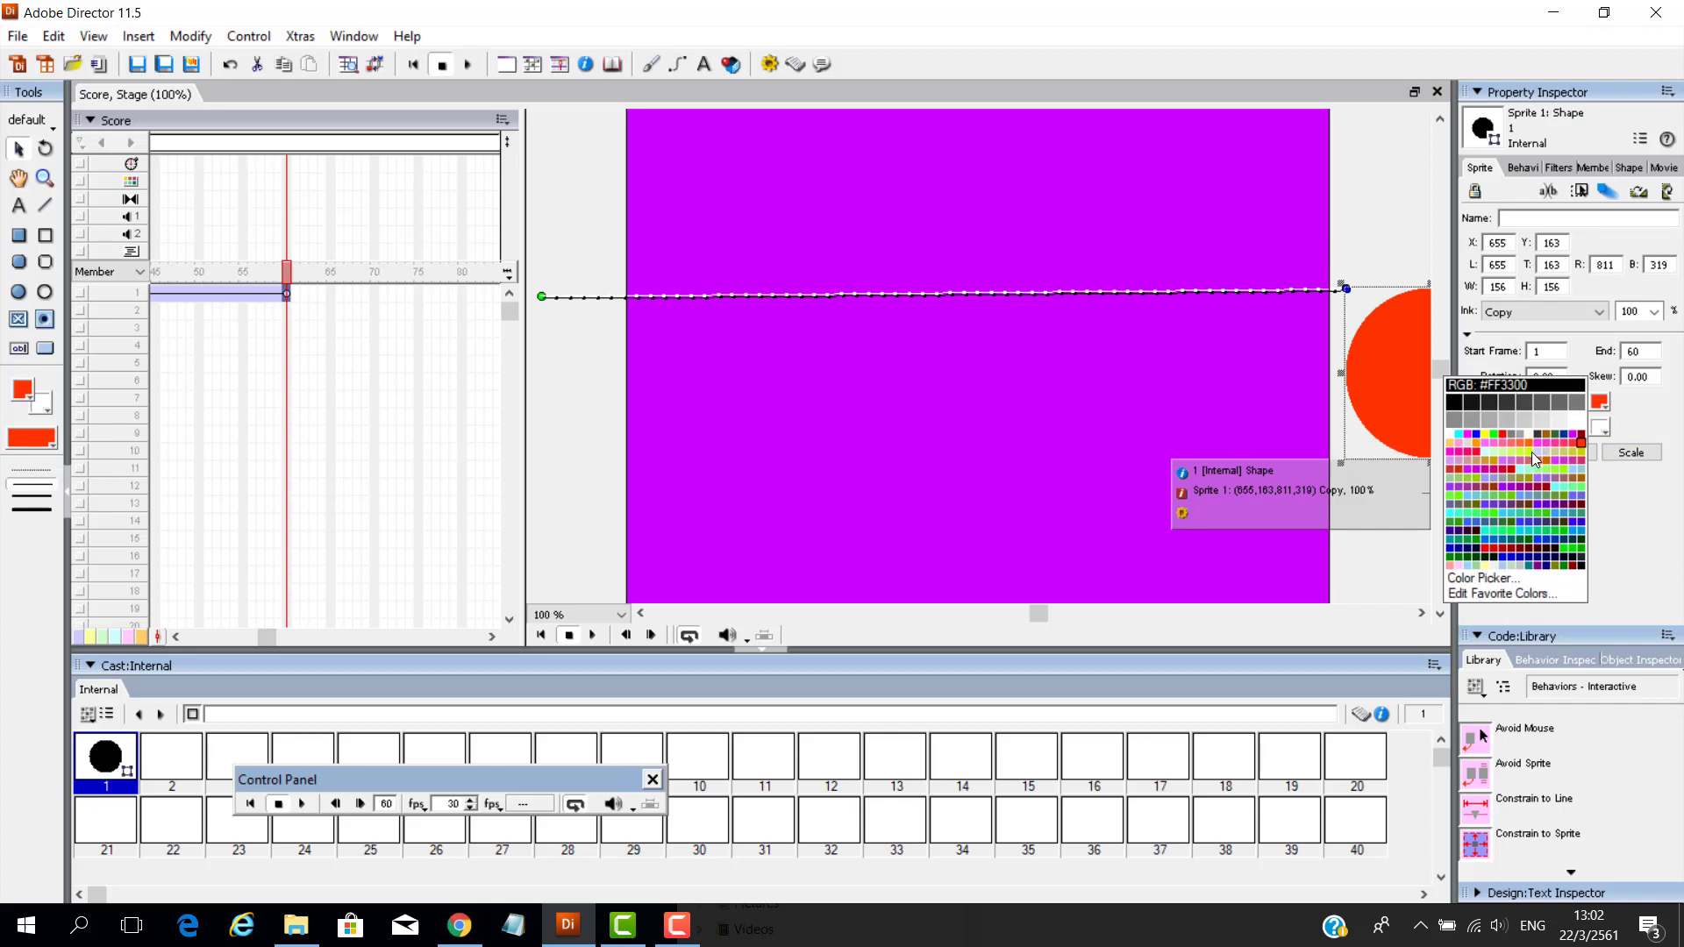
click(1491, 435)
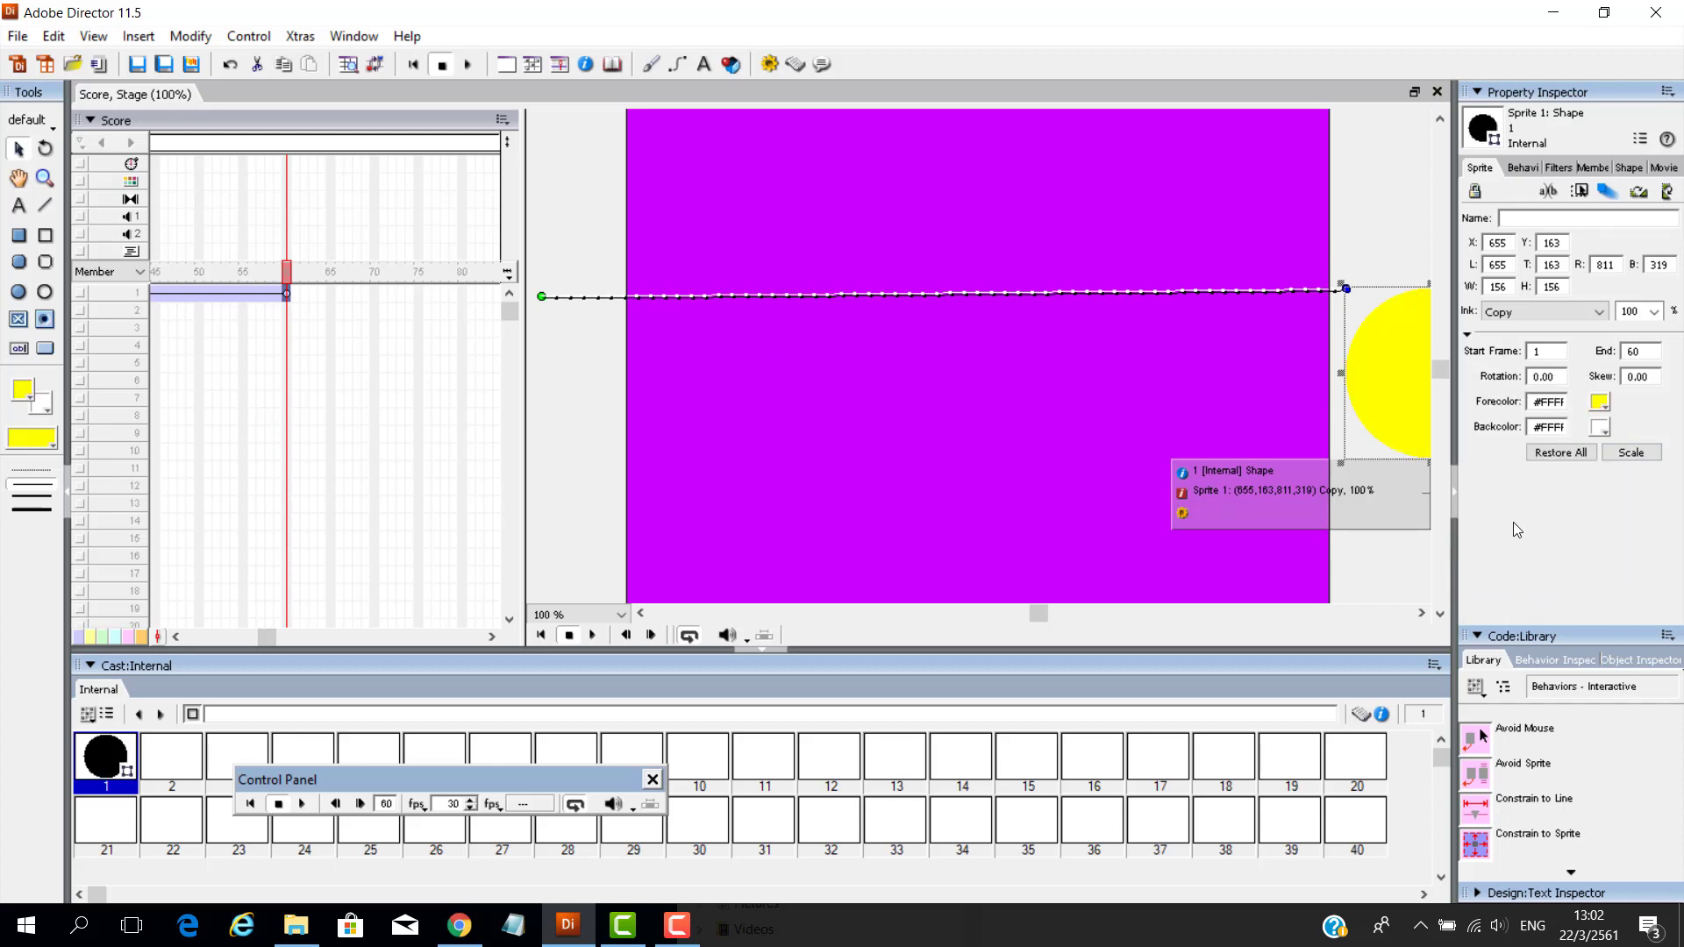
click(413, 64)
click(468, 64)
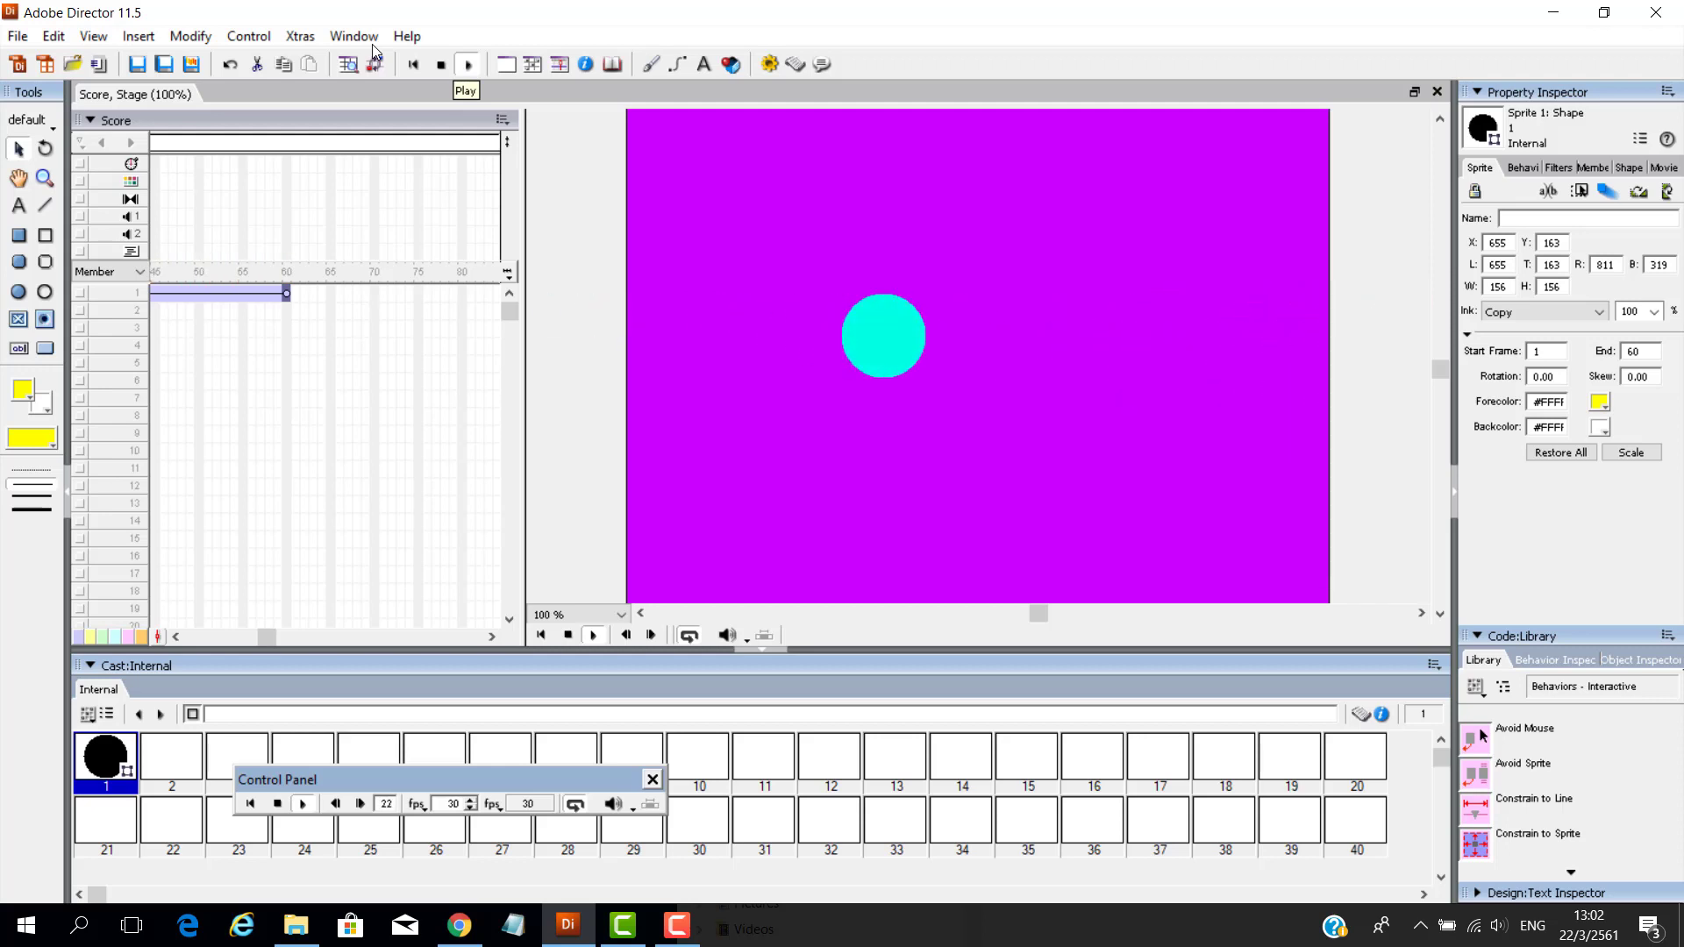
click(441, 64)
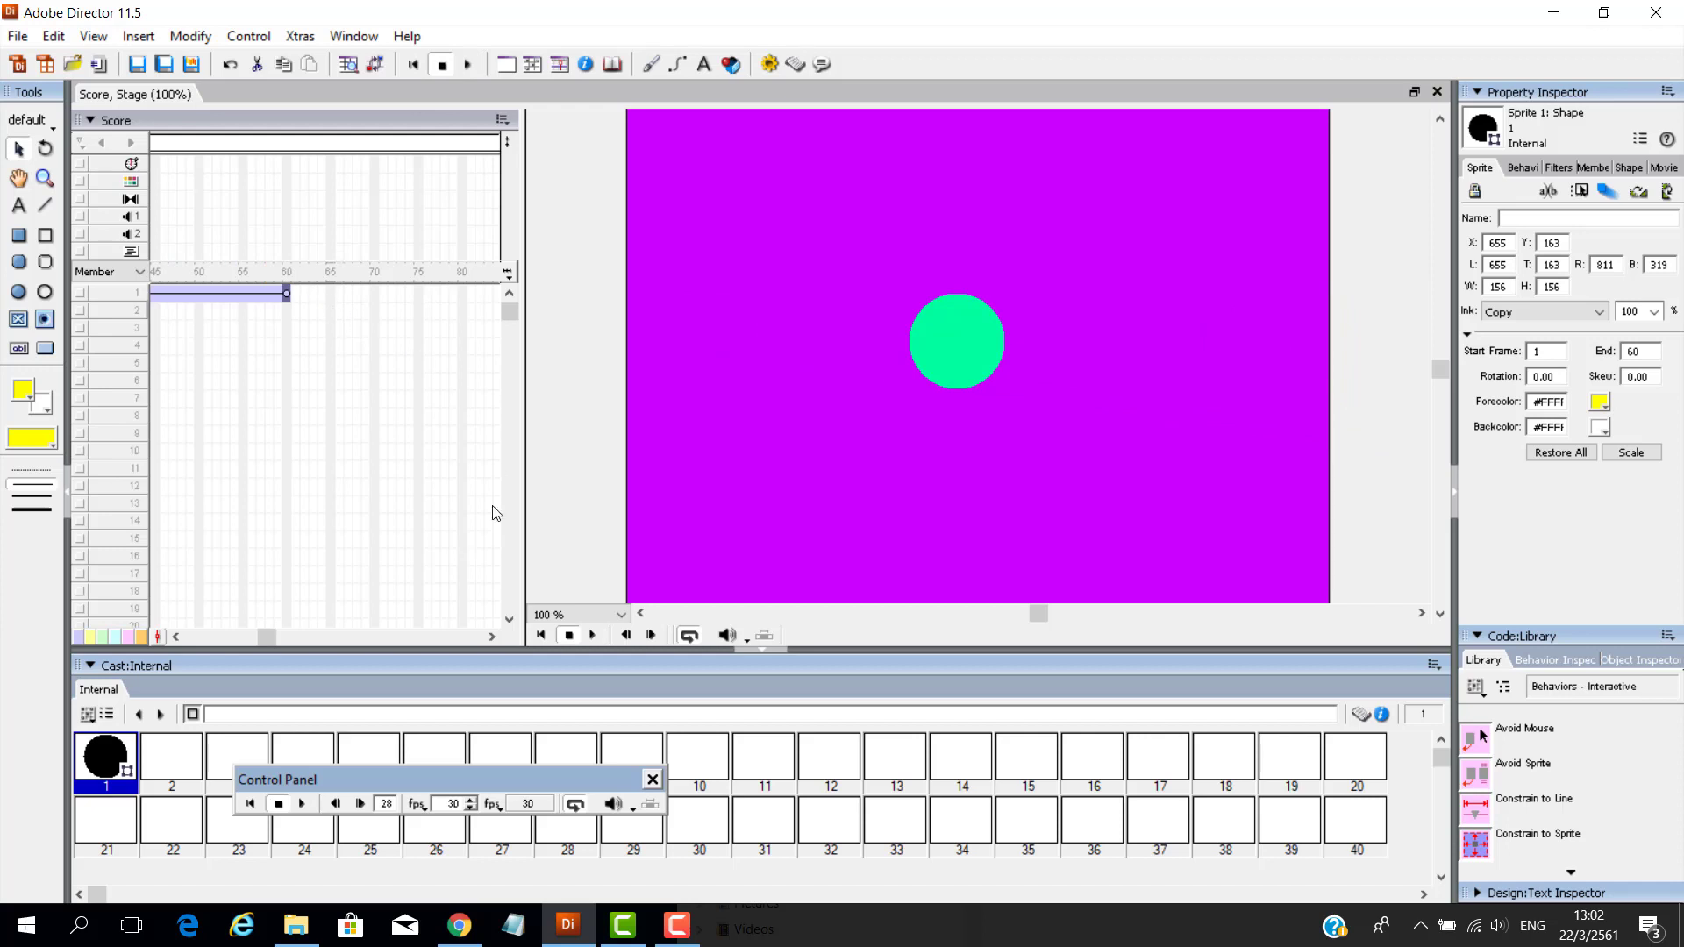
- Set the circle's frame-1 Blend to 0 and play the fade-in
drag(258, 643, 176, 644)
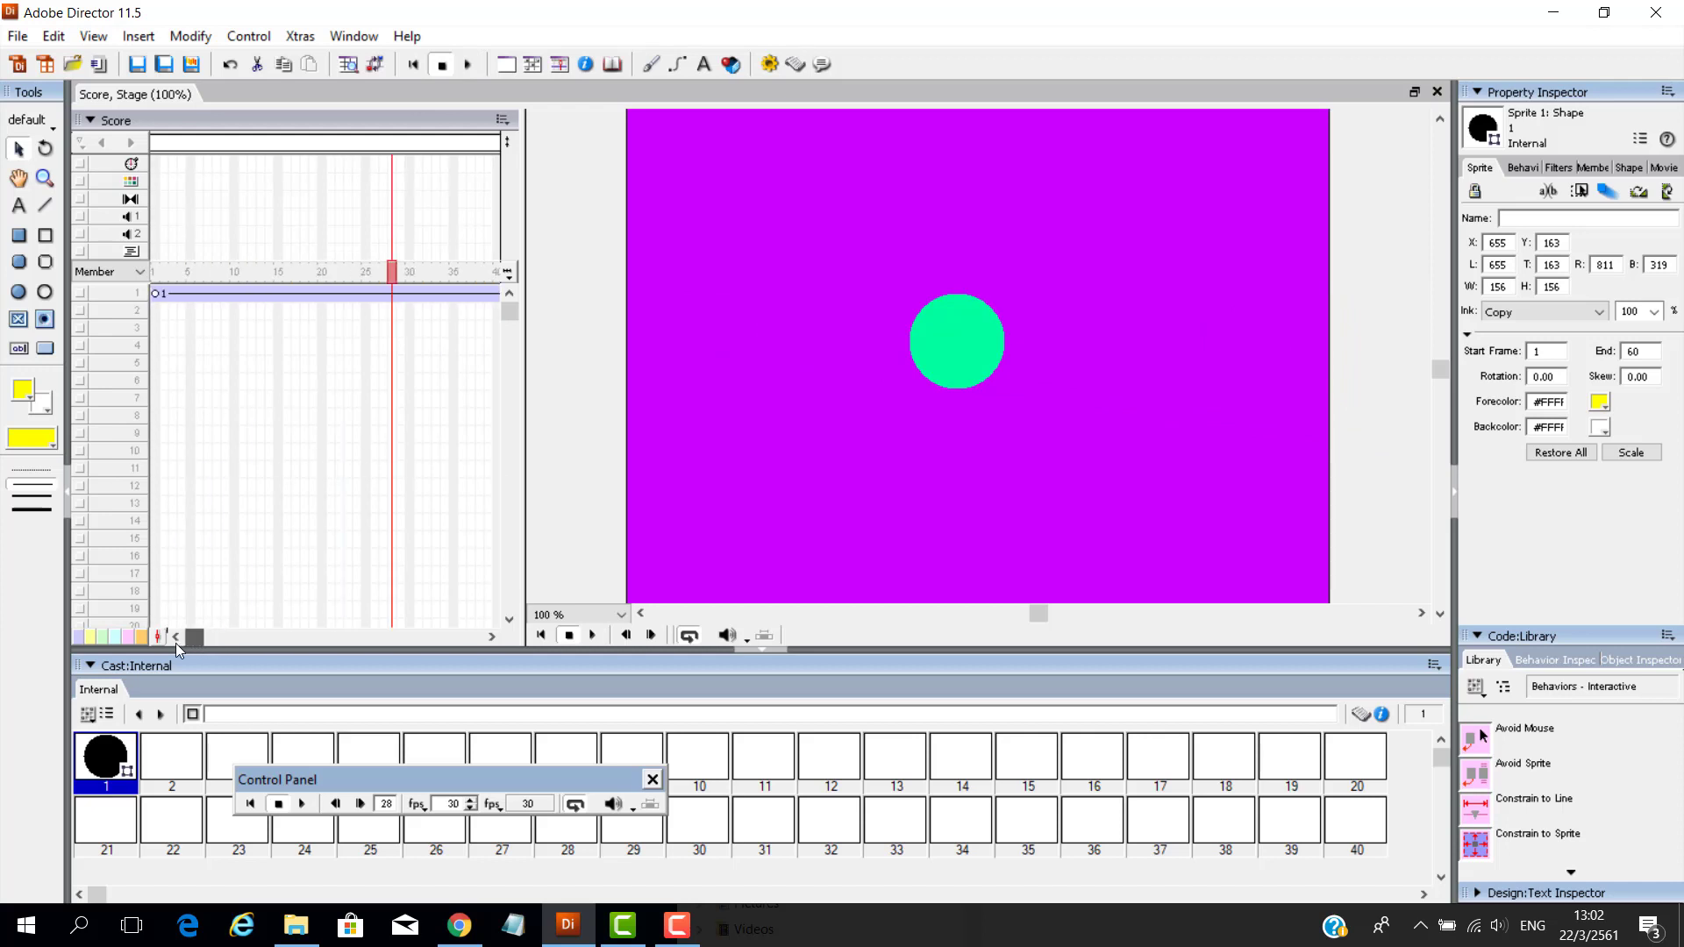
click(155, 293)
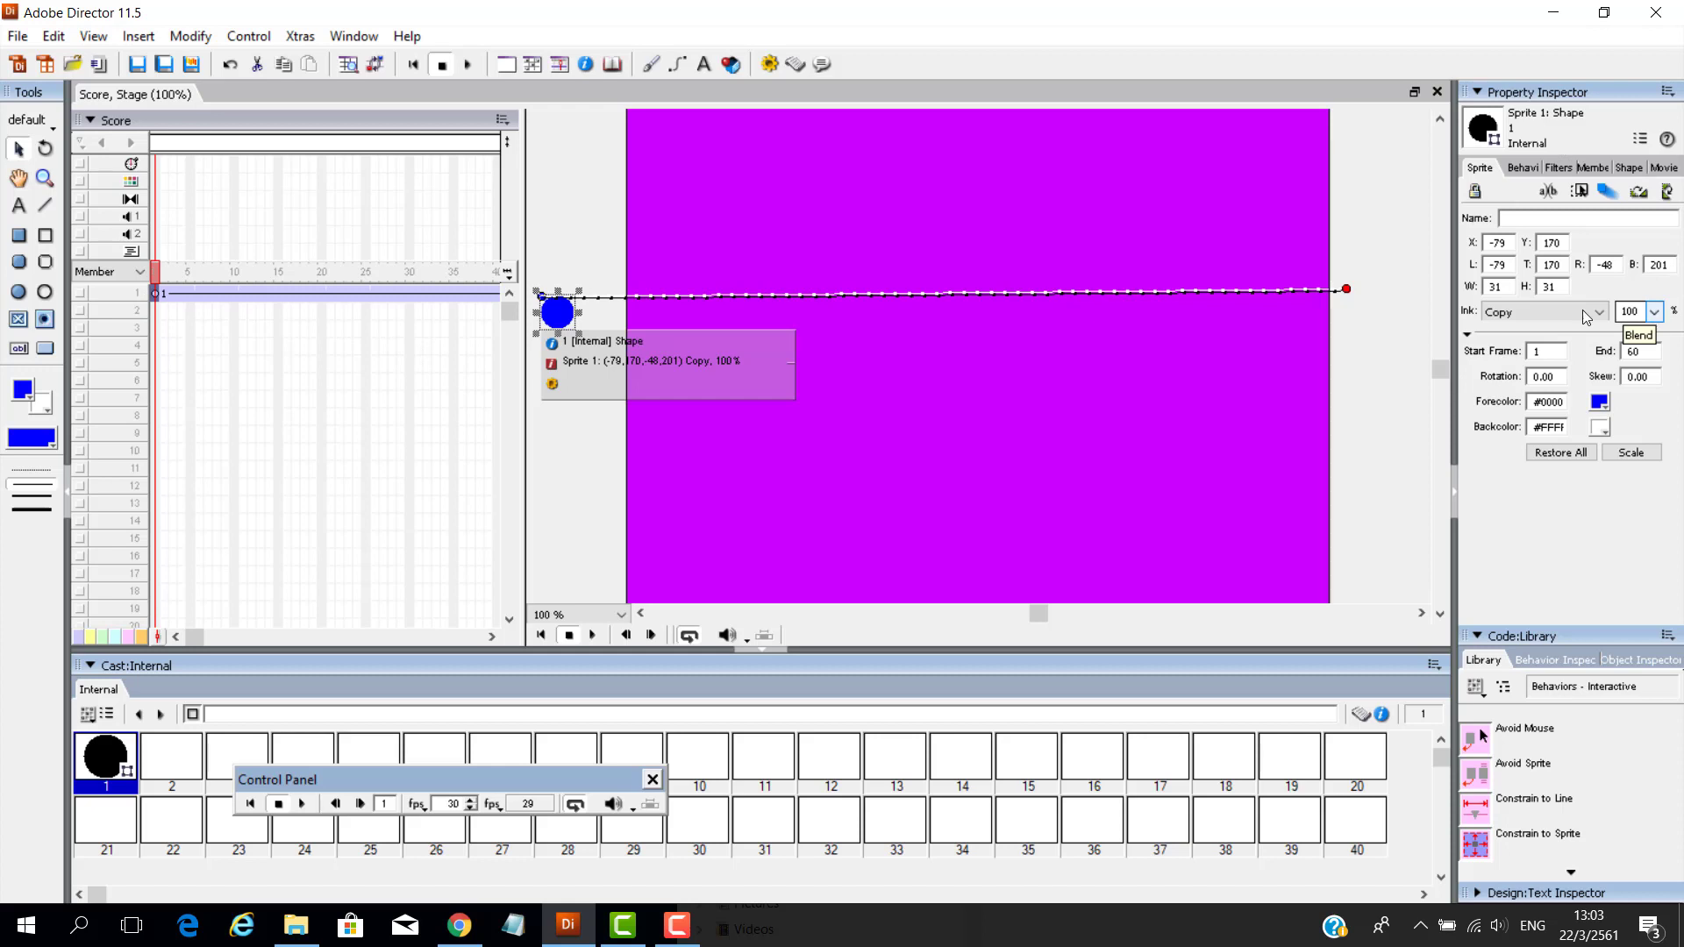
click(1654, 312)
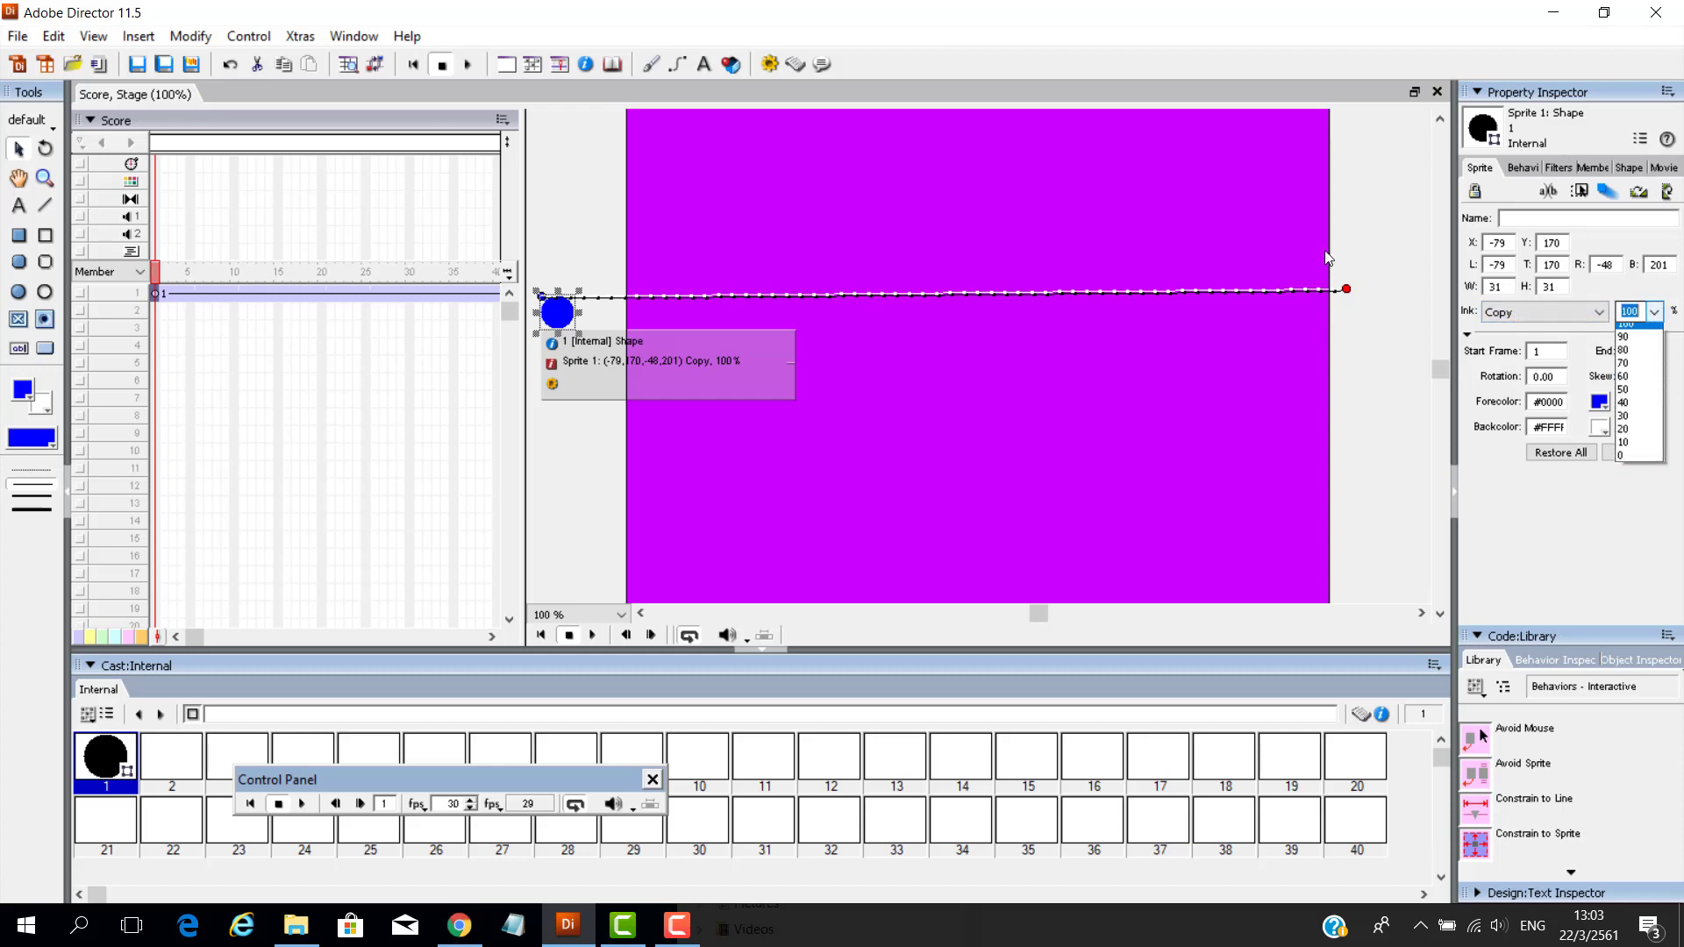
click(1645, 464)
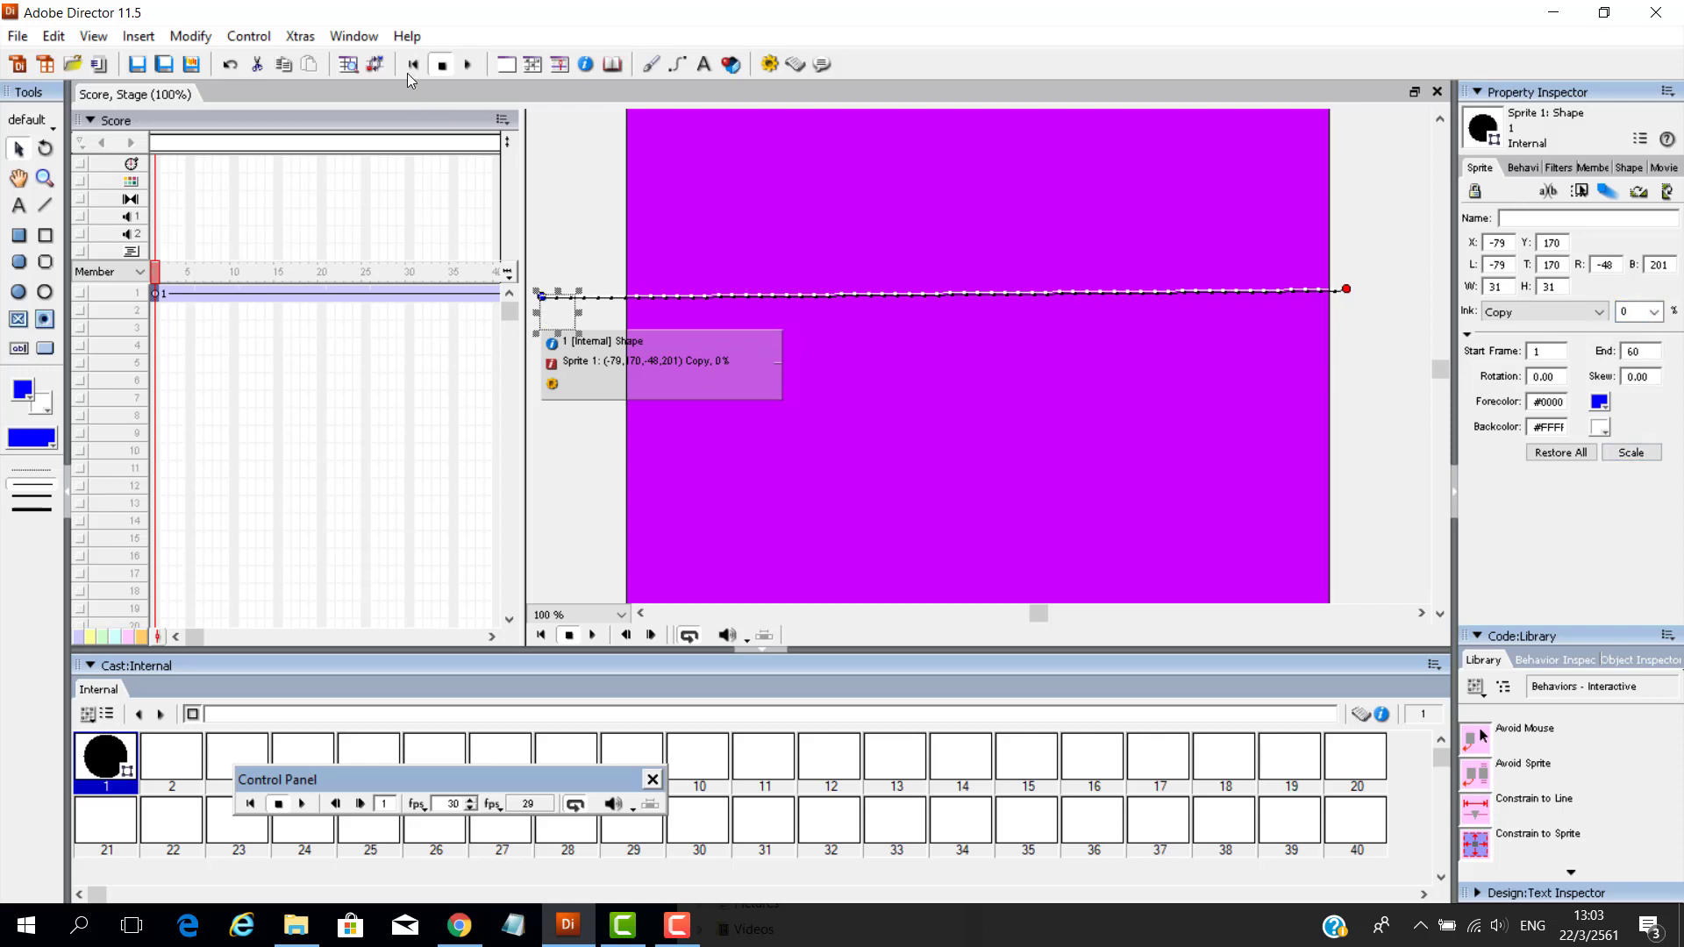
click(467, 64)
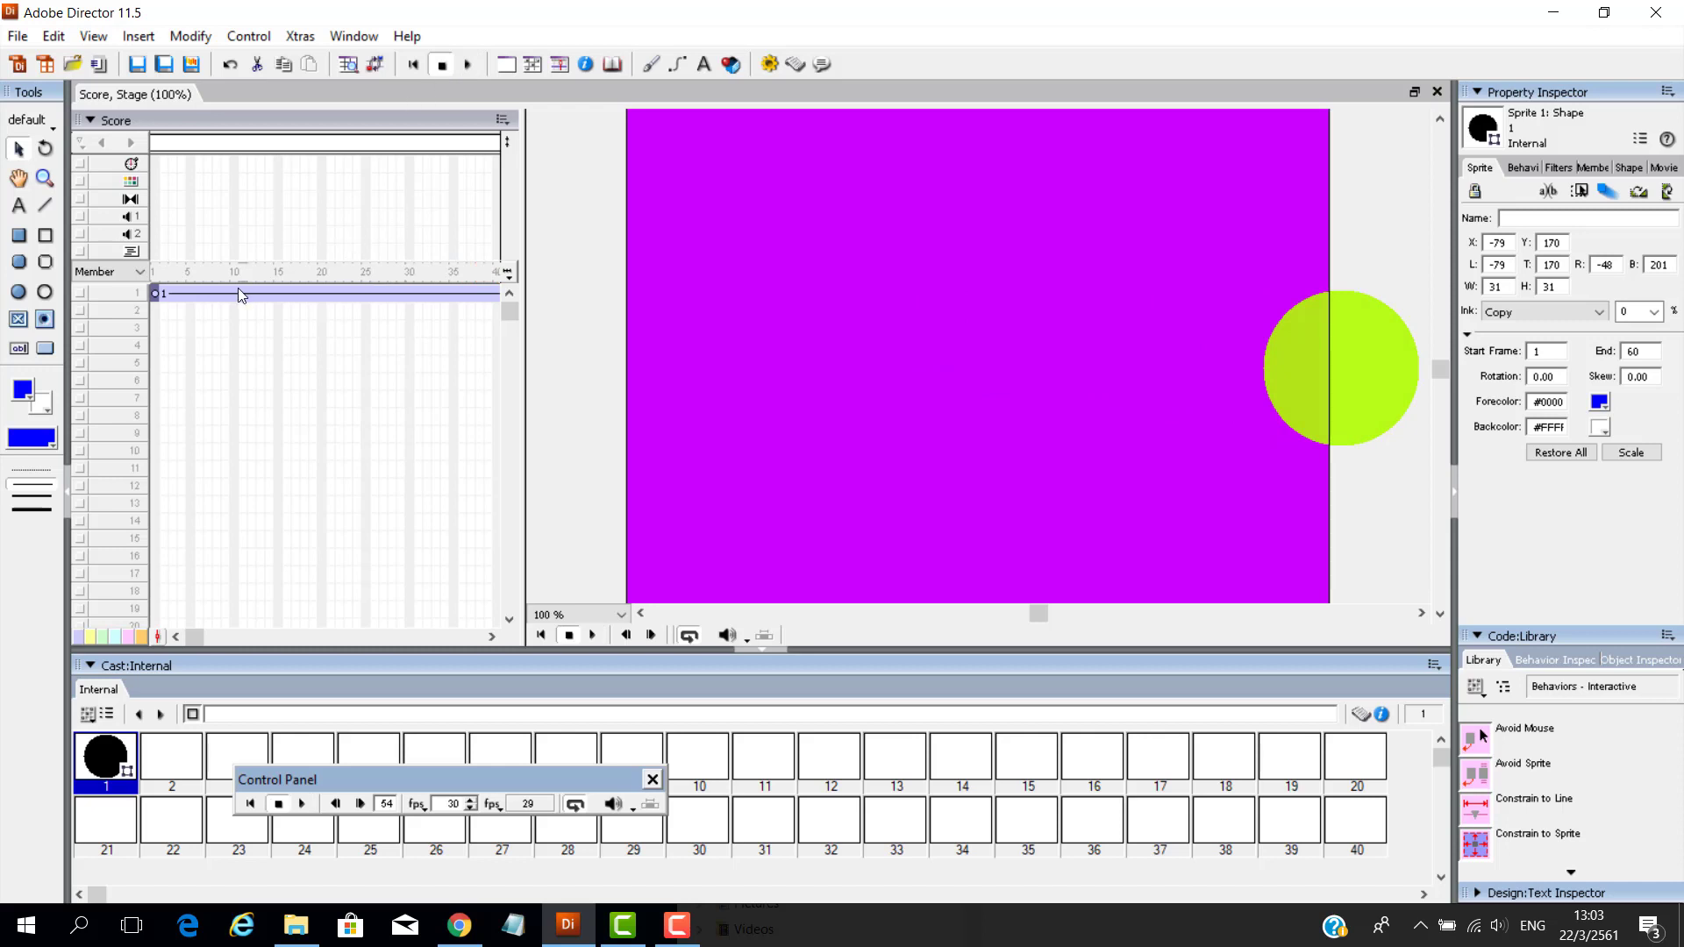
- Set the circle sprite's tweening Ease-In to 100% at frame 17 and apply it
click(155, 292)
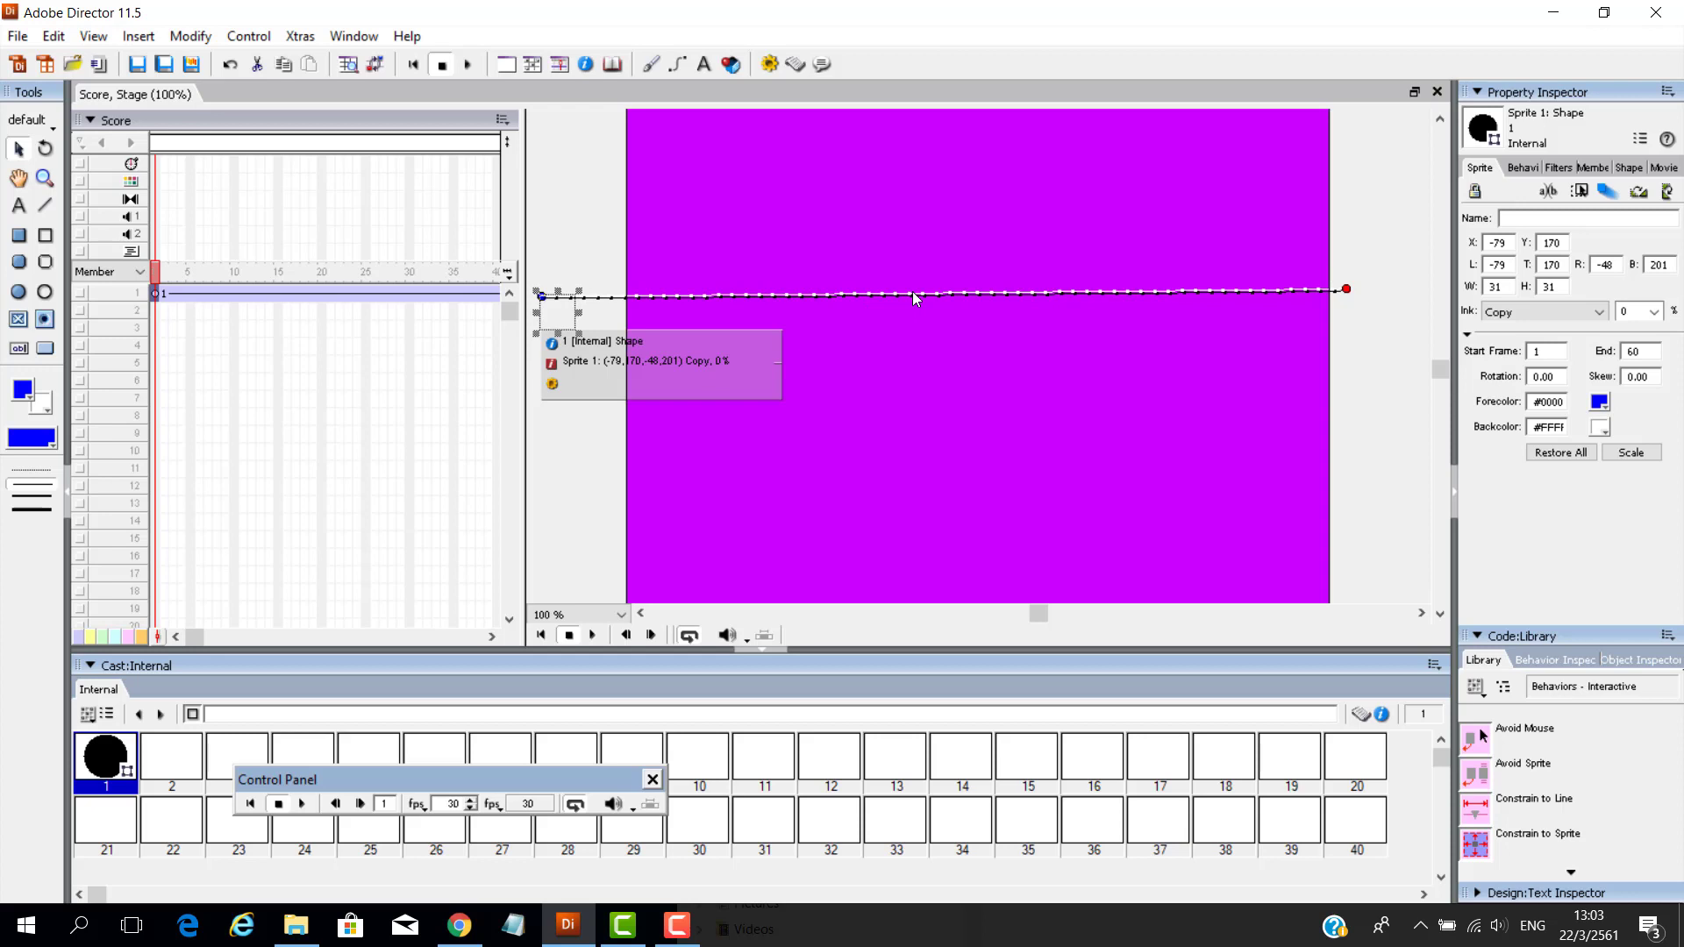
click(295, 296)
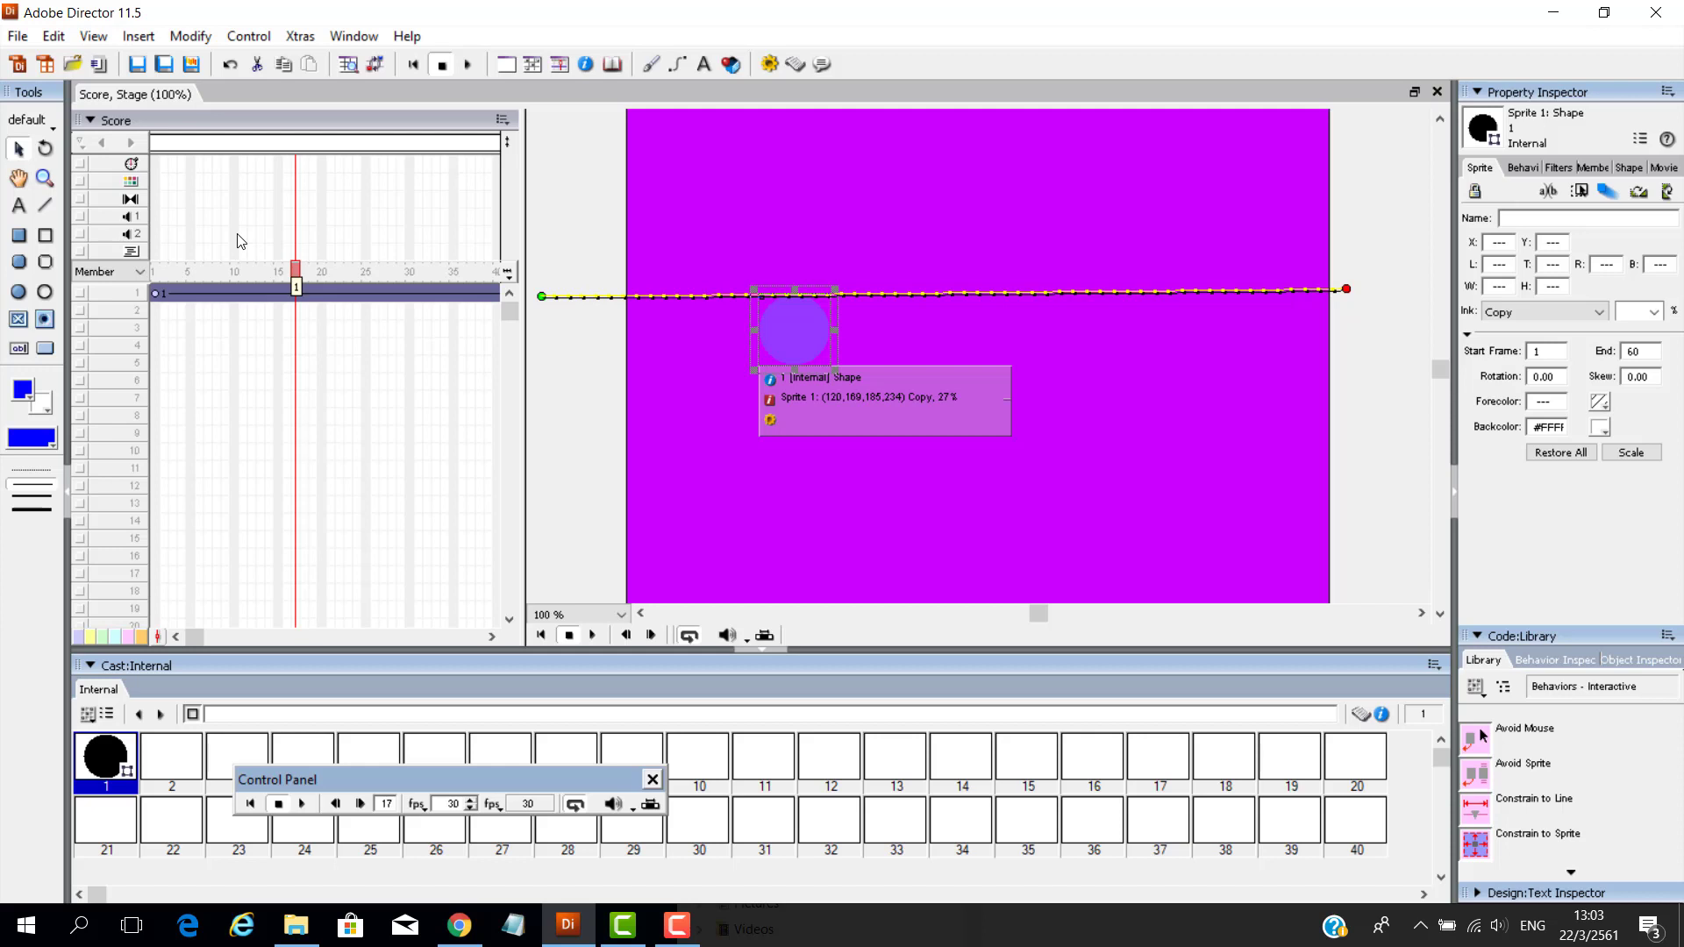
right_click(296, 294)
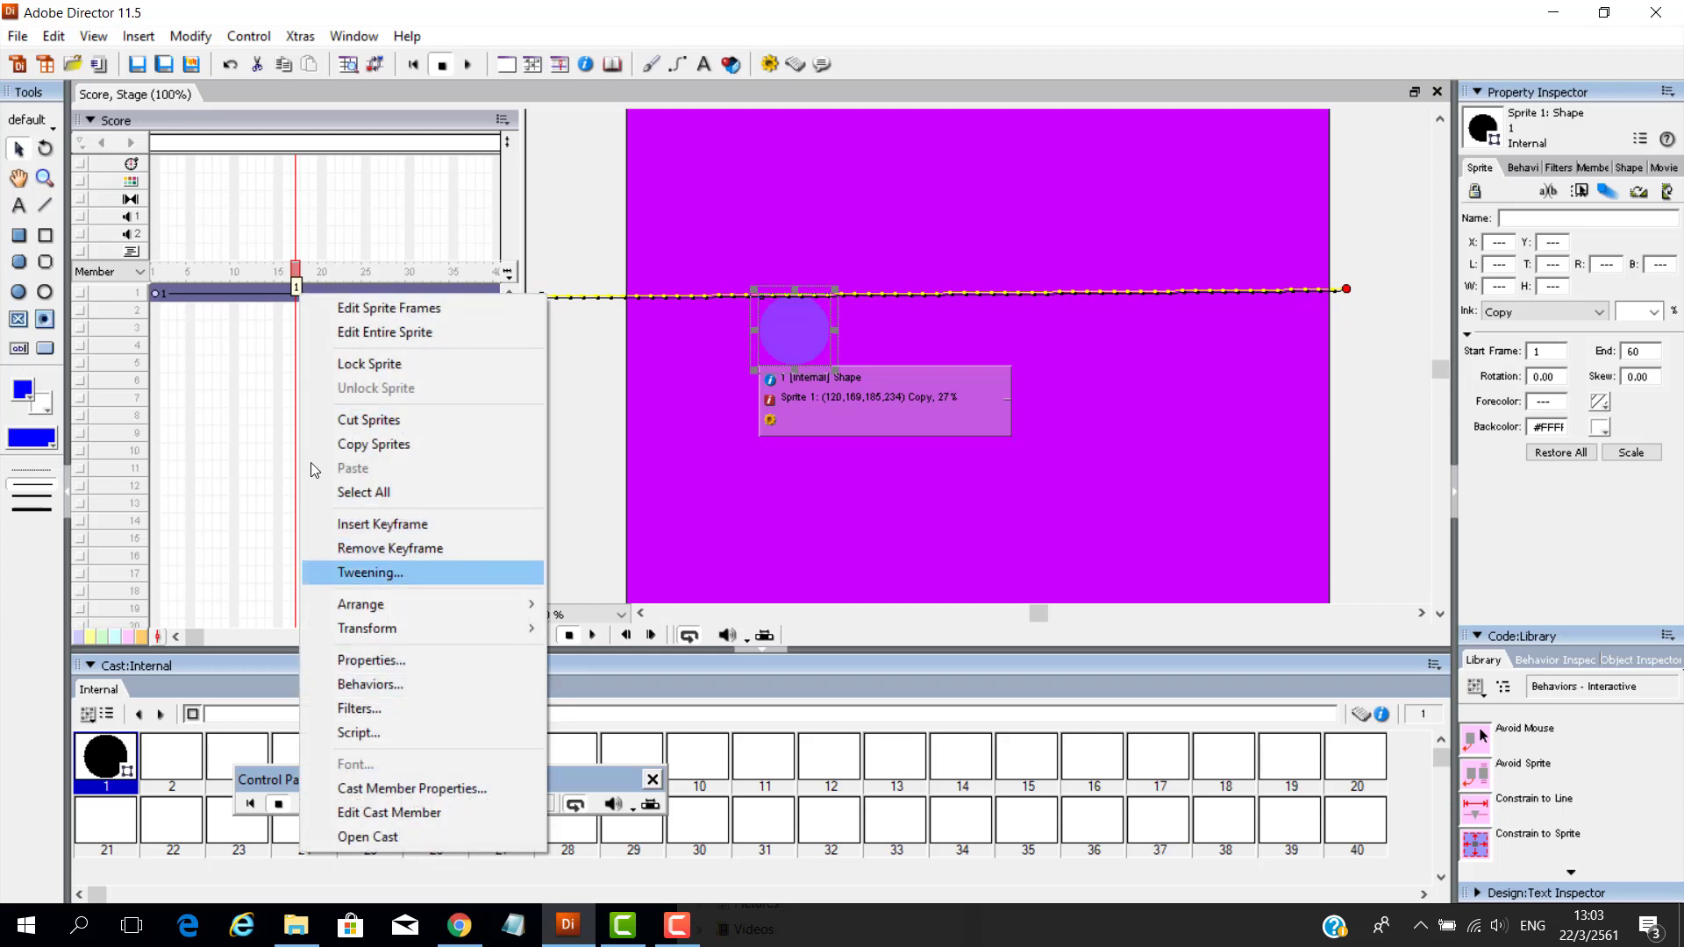
click(390, 578)
drag(624, 152, 697, 560)
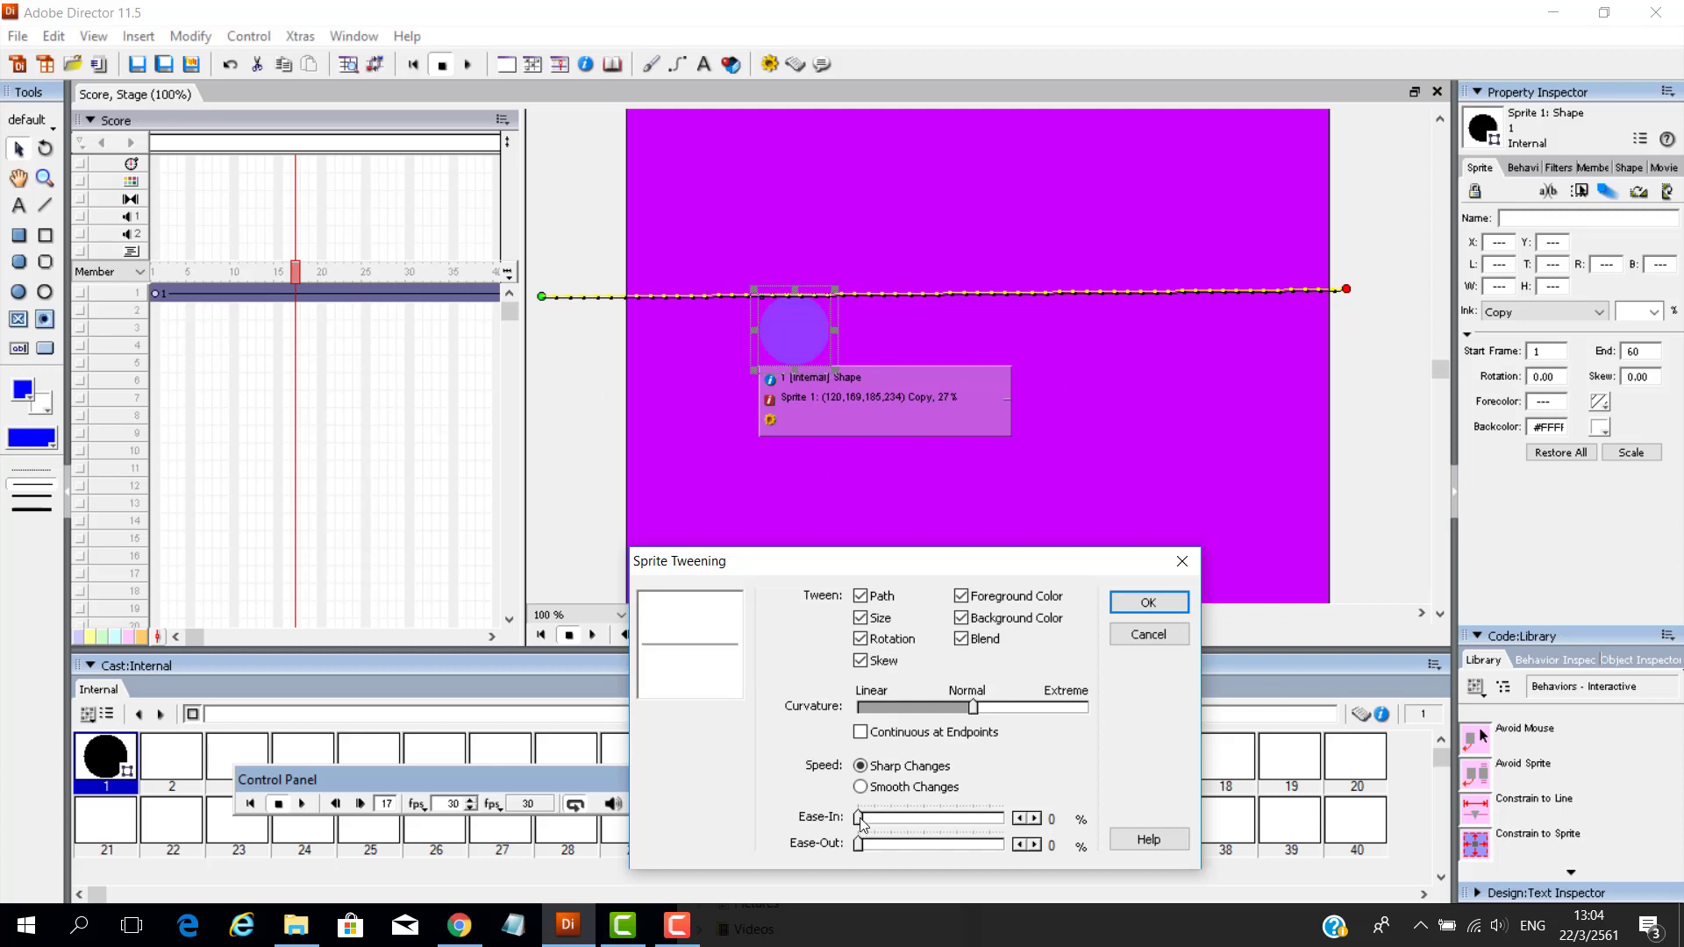
drag(860, 821, 1019, 838)
click(1136, 605)
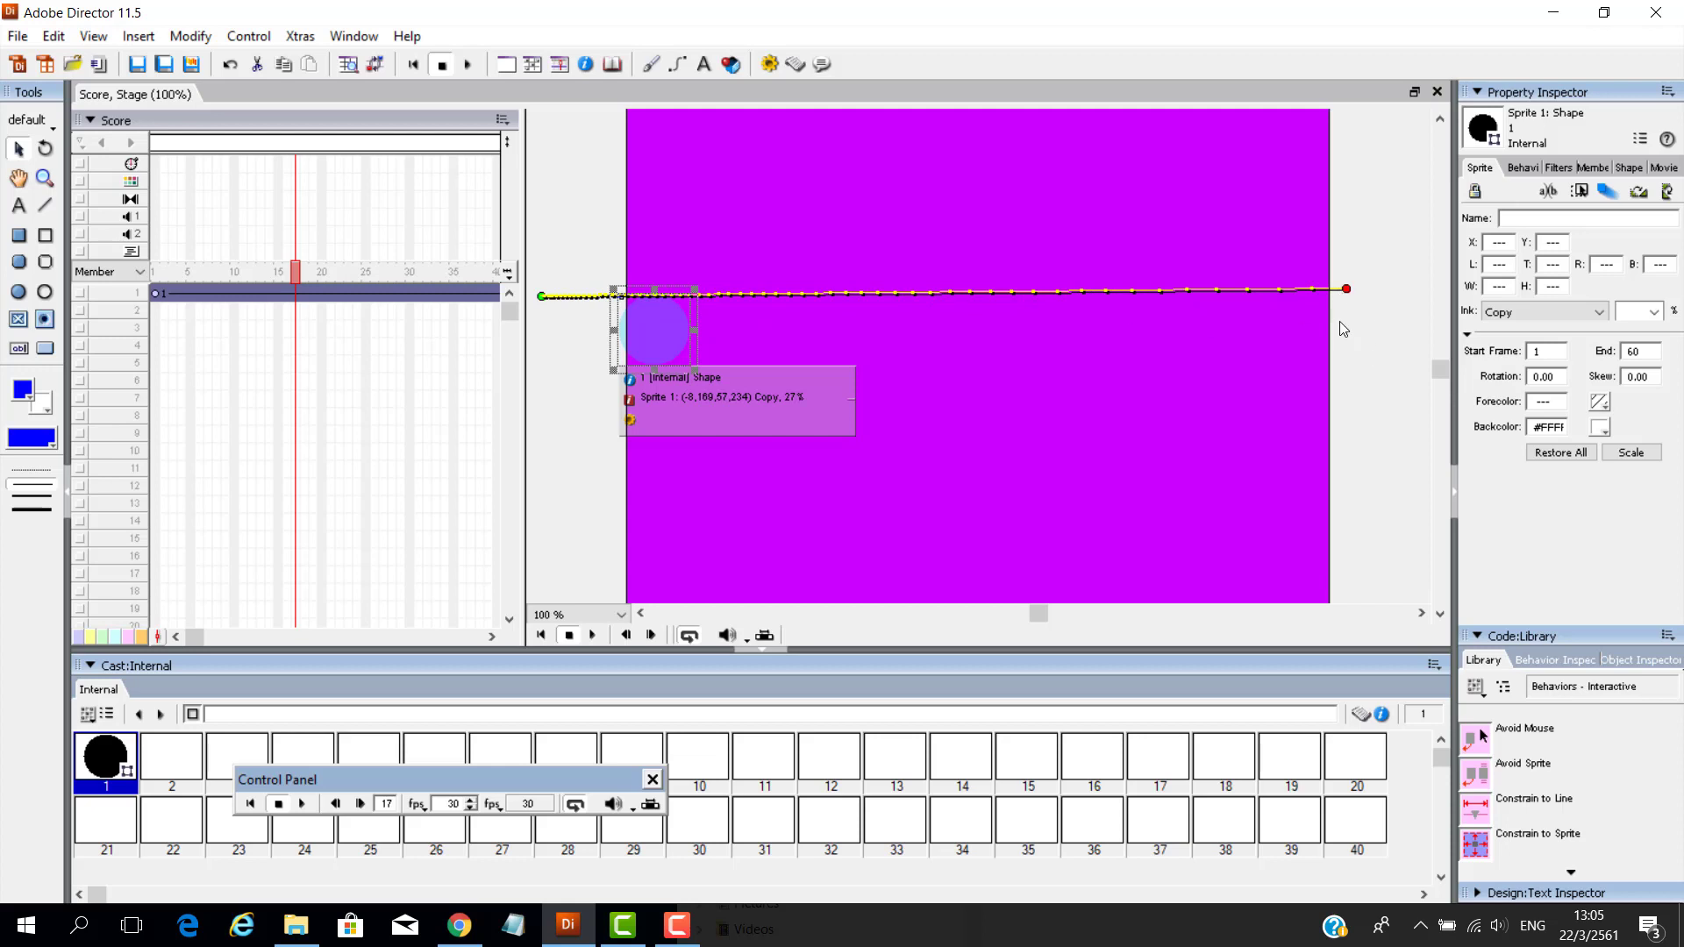
- Replay the movie from frame 1 to watch the 100% ease-in, stopping around frame 22
click(414, 64)
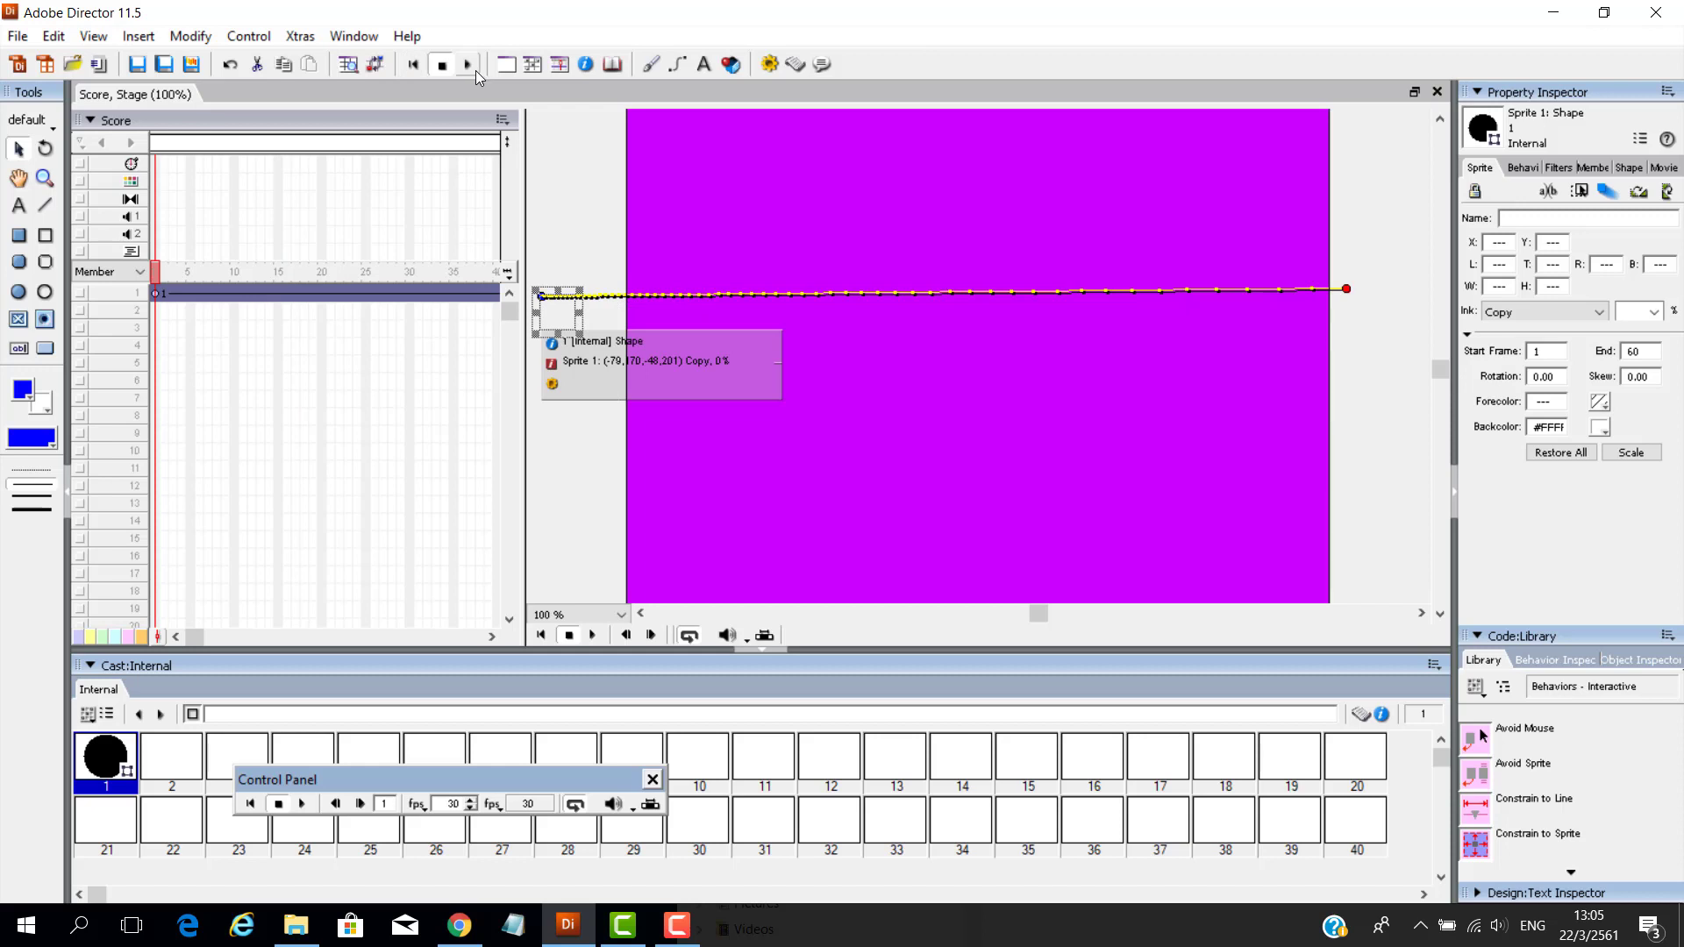
click(467, 66)
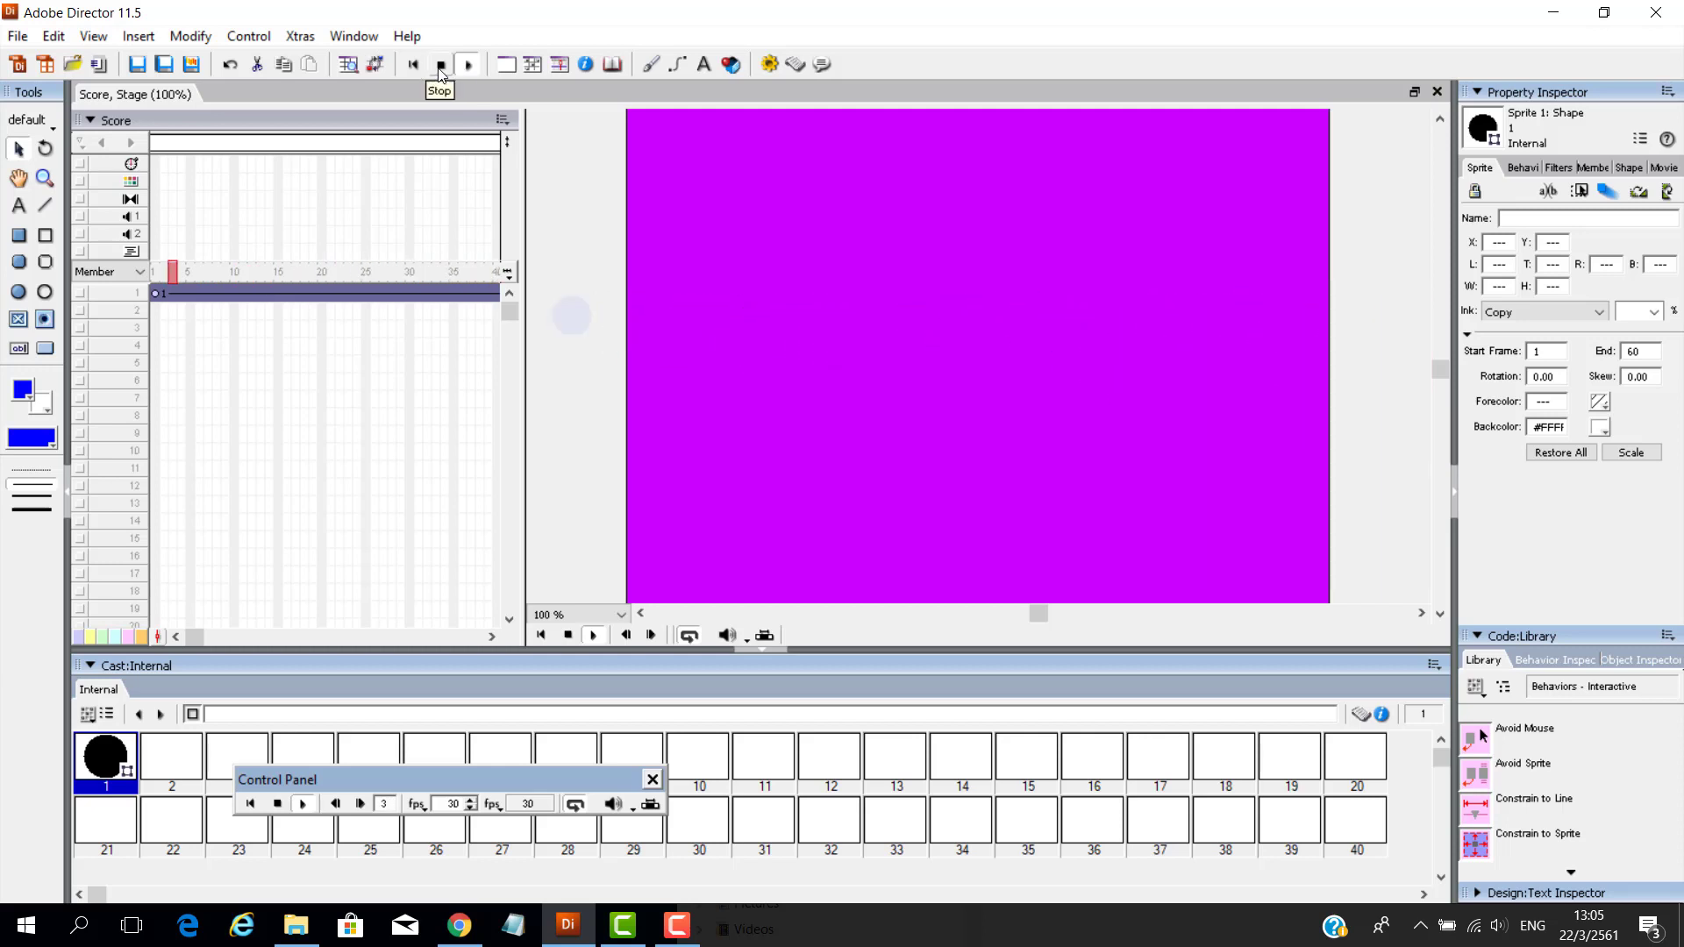
key(ctrl+period)
- Switch the sprite's tween to 0% Ease-In and 100% Ease-Out, then replay from frame 1
right_click(341, 298)
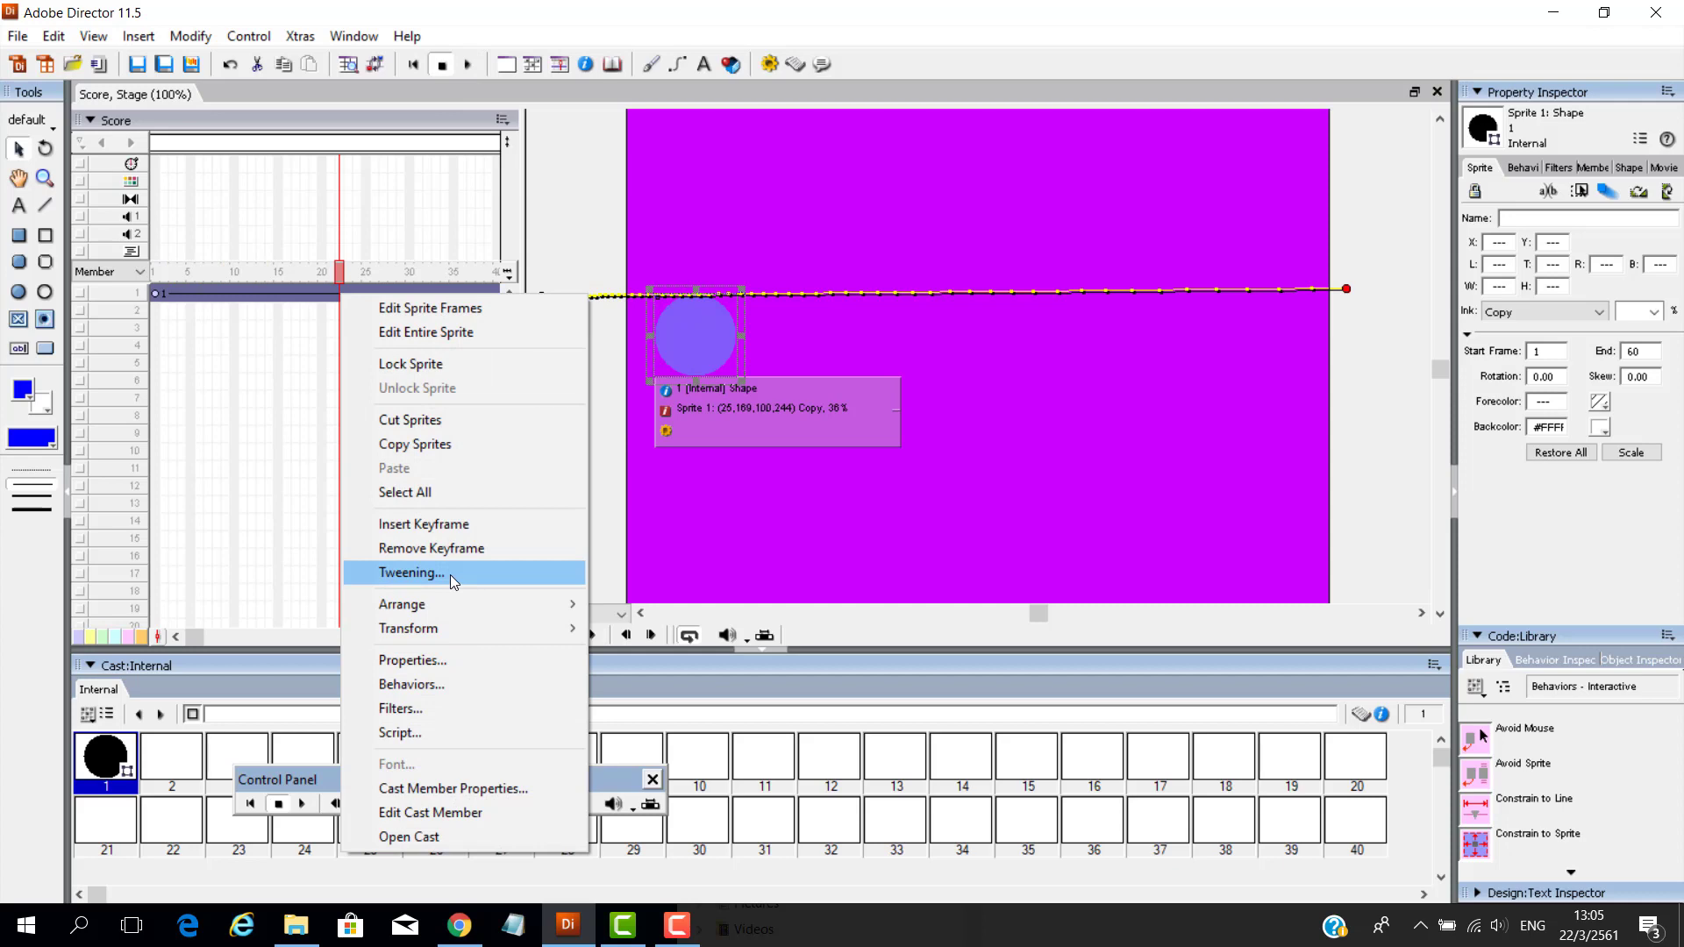
click(450, 574)
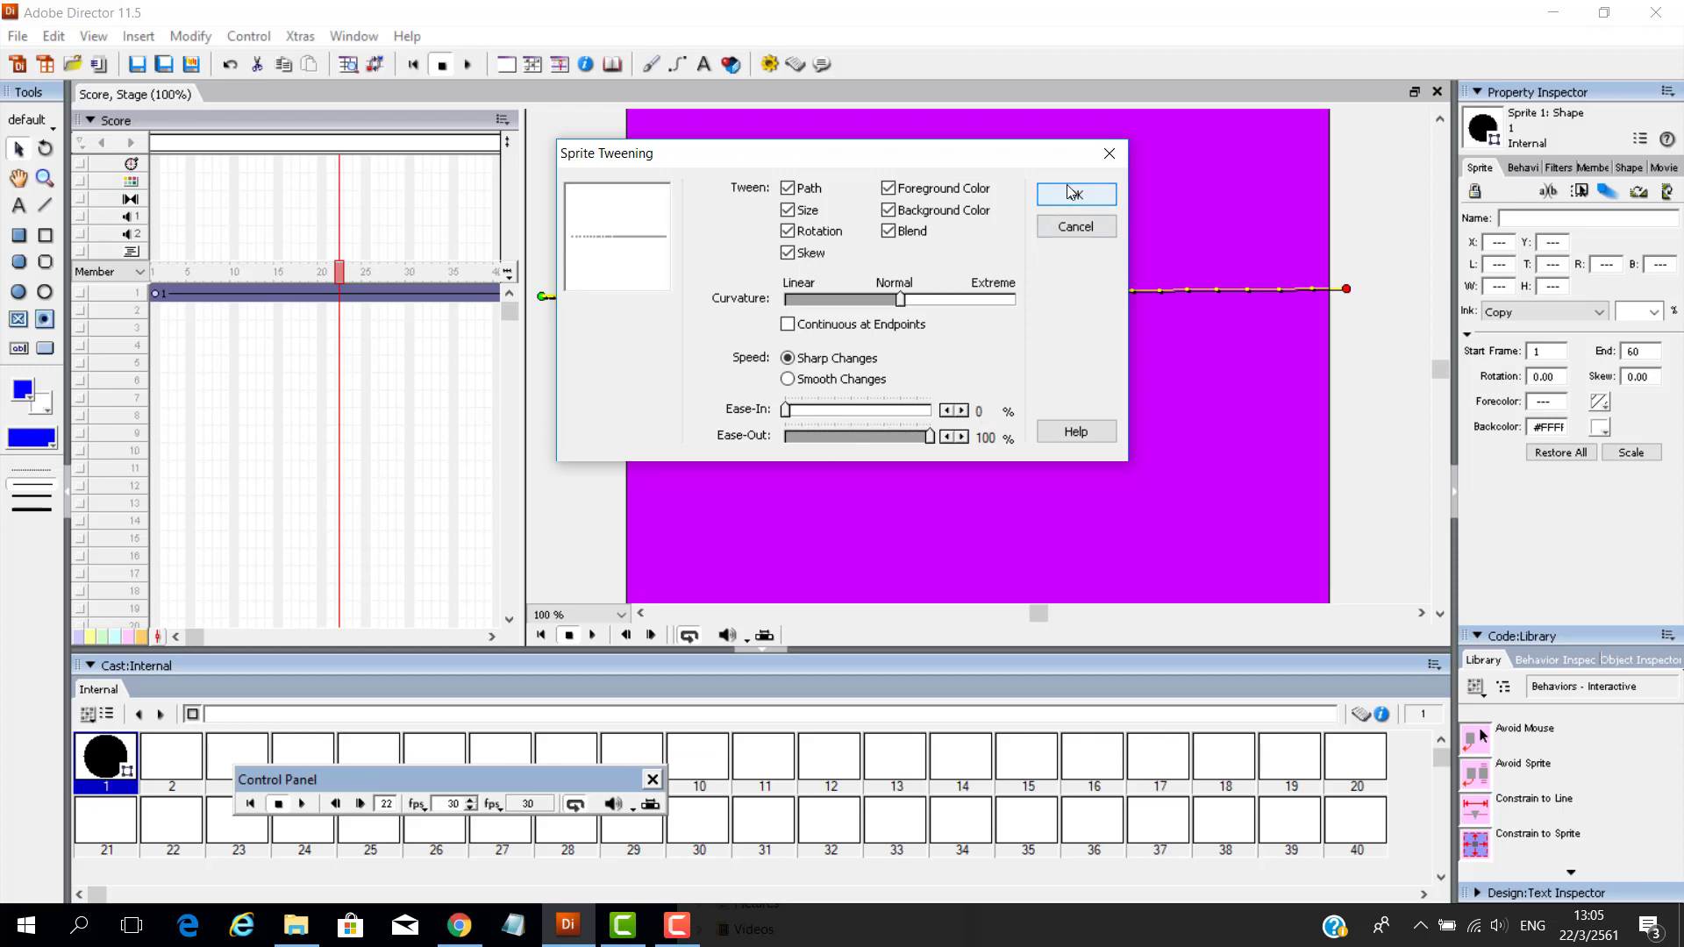
key(Return)
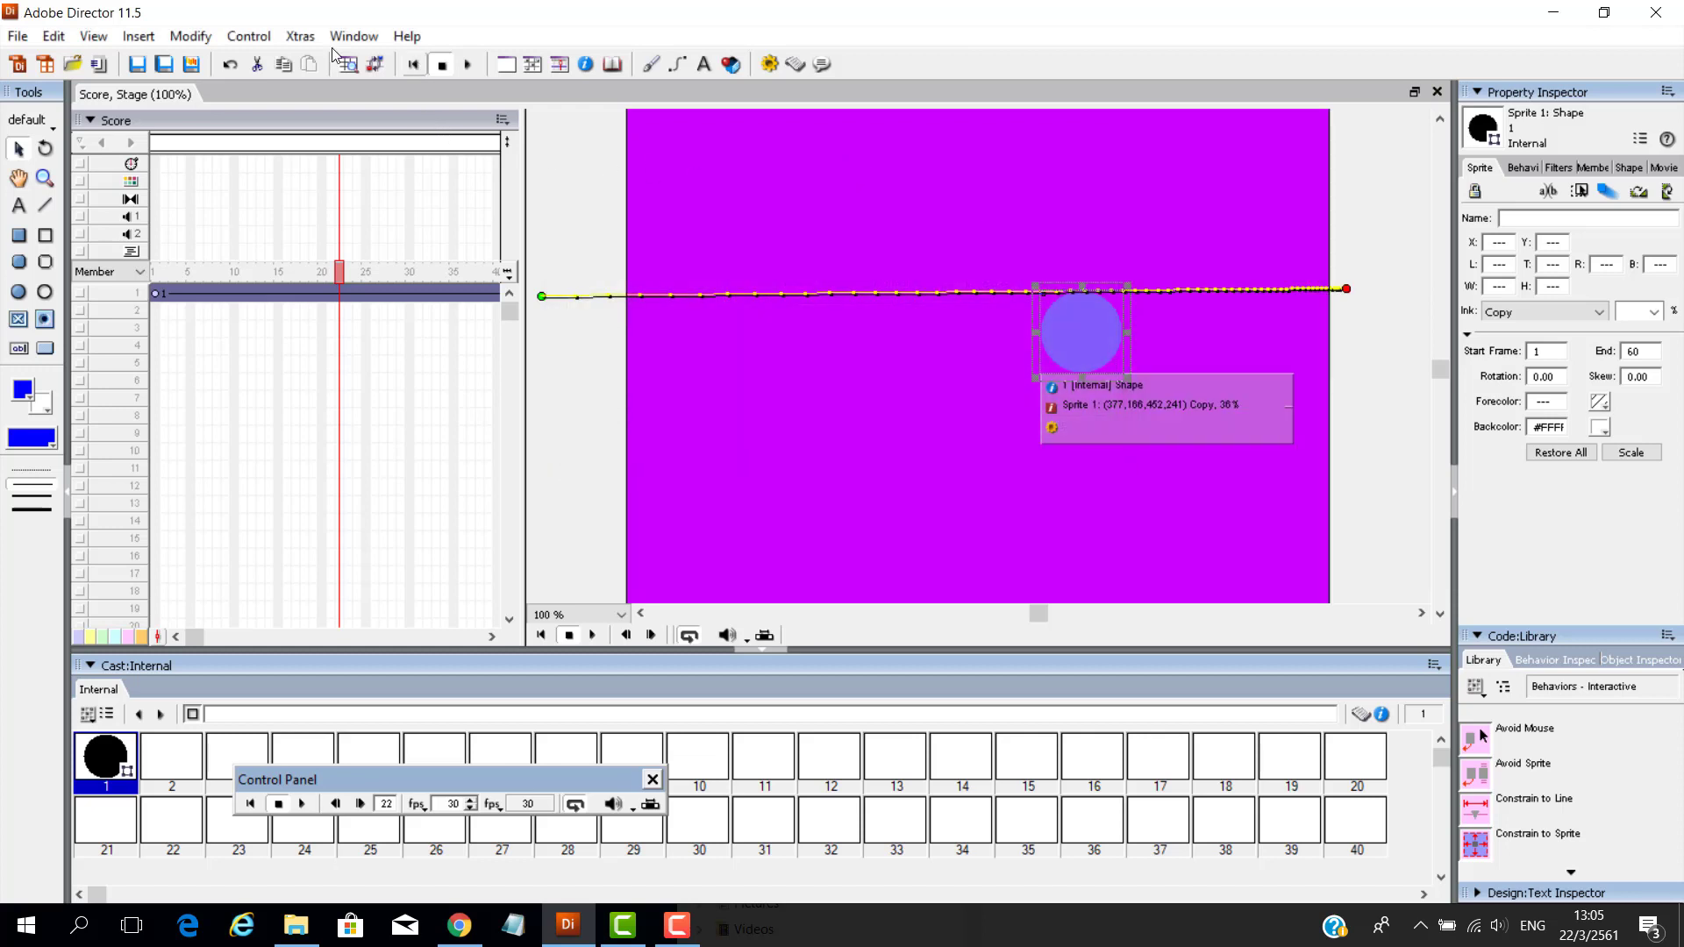
click(413, 64)
click(470, 67)
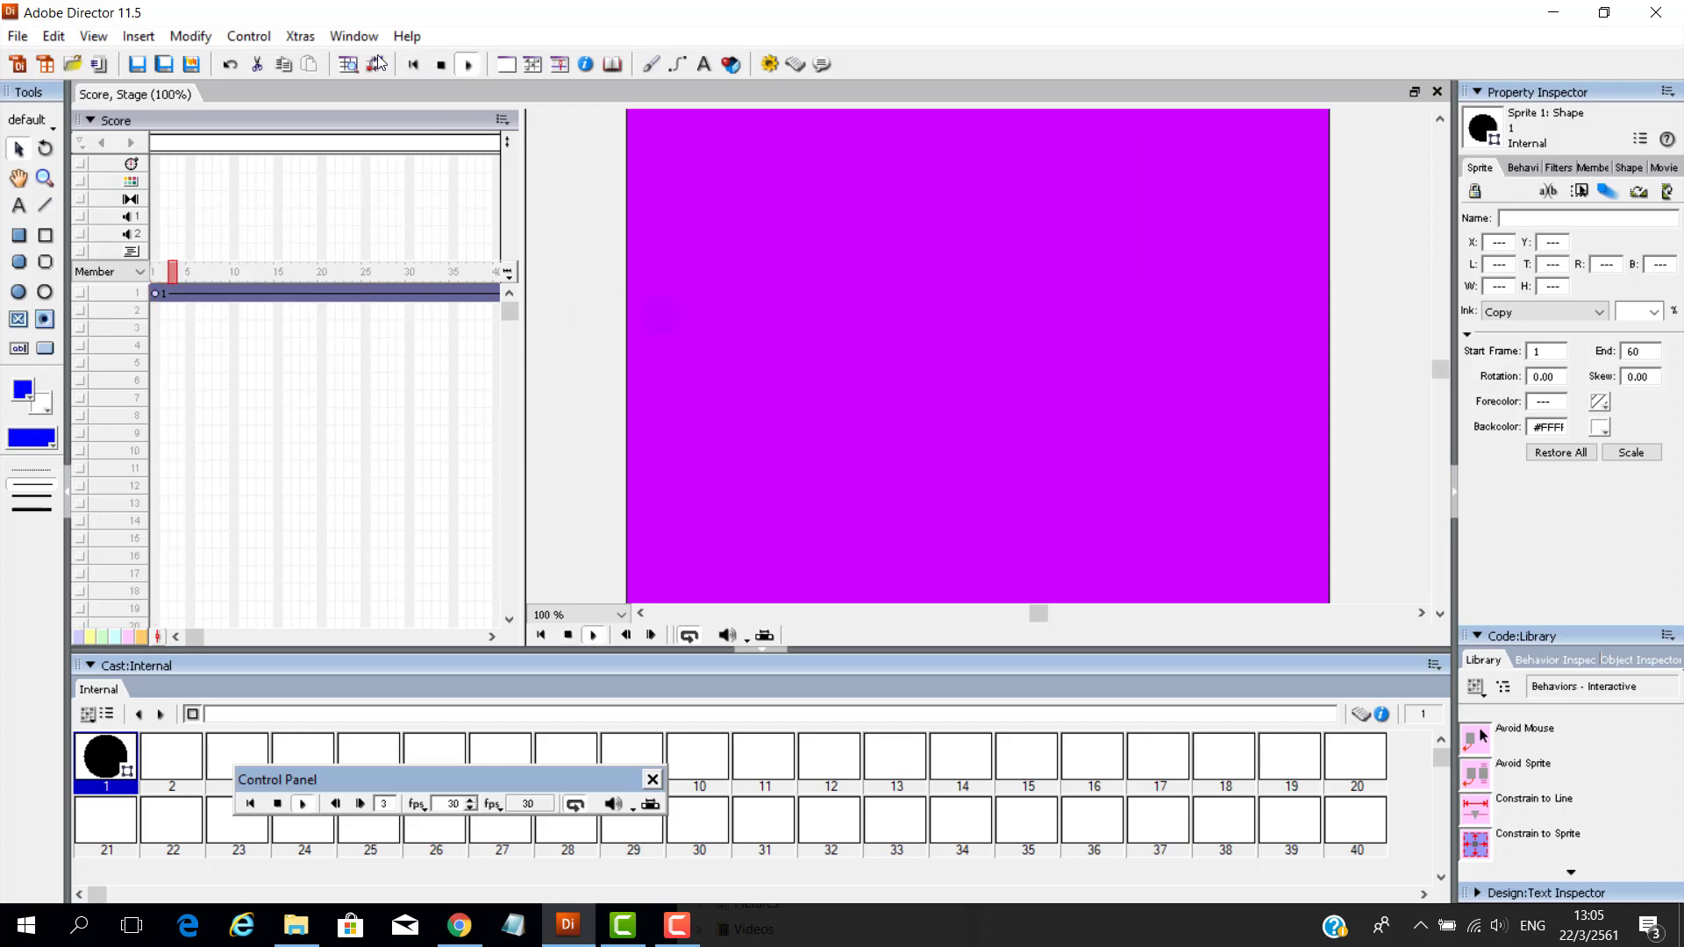
- Preview the 30-frame sprite from frame 1, stop it, and scrub to about frame 18
click(441, 64)
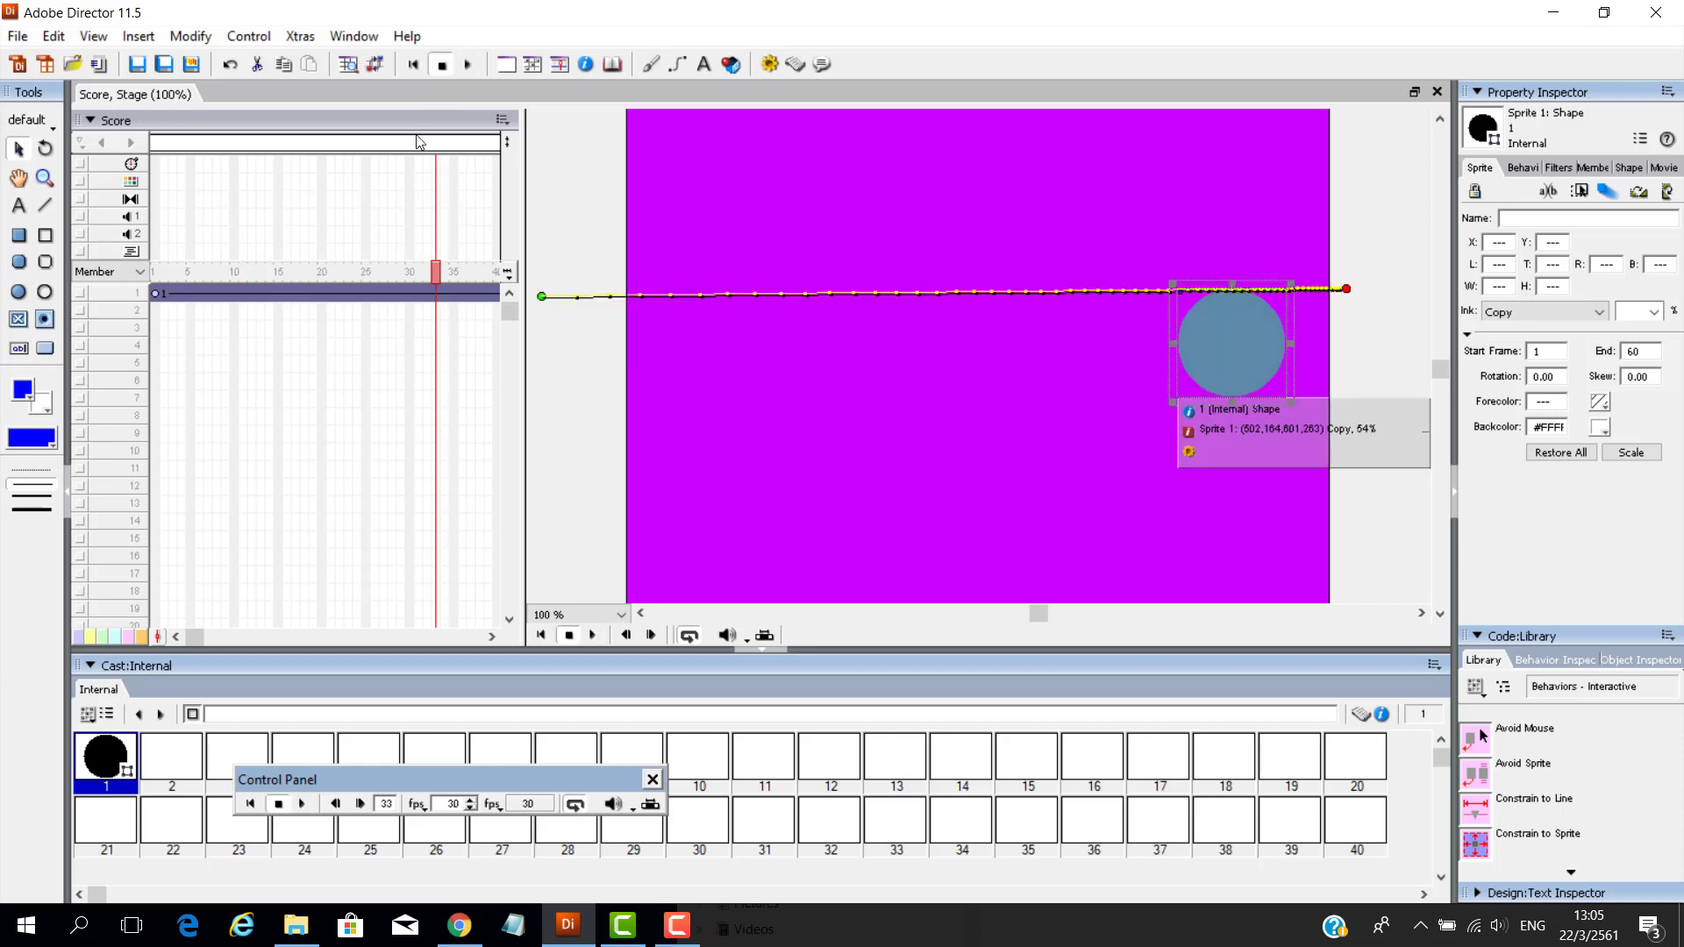
click(357, 295)
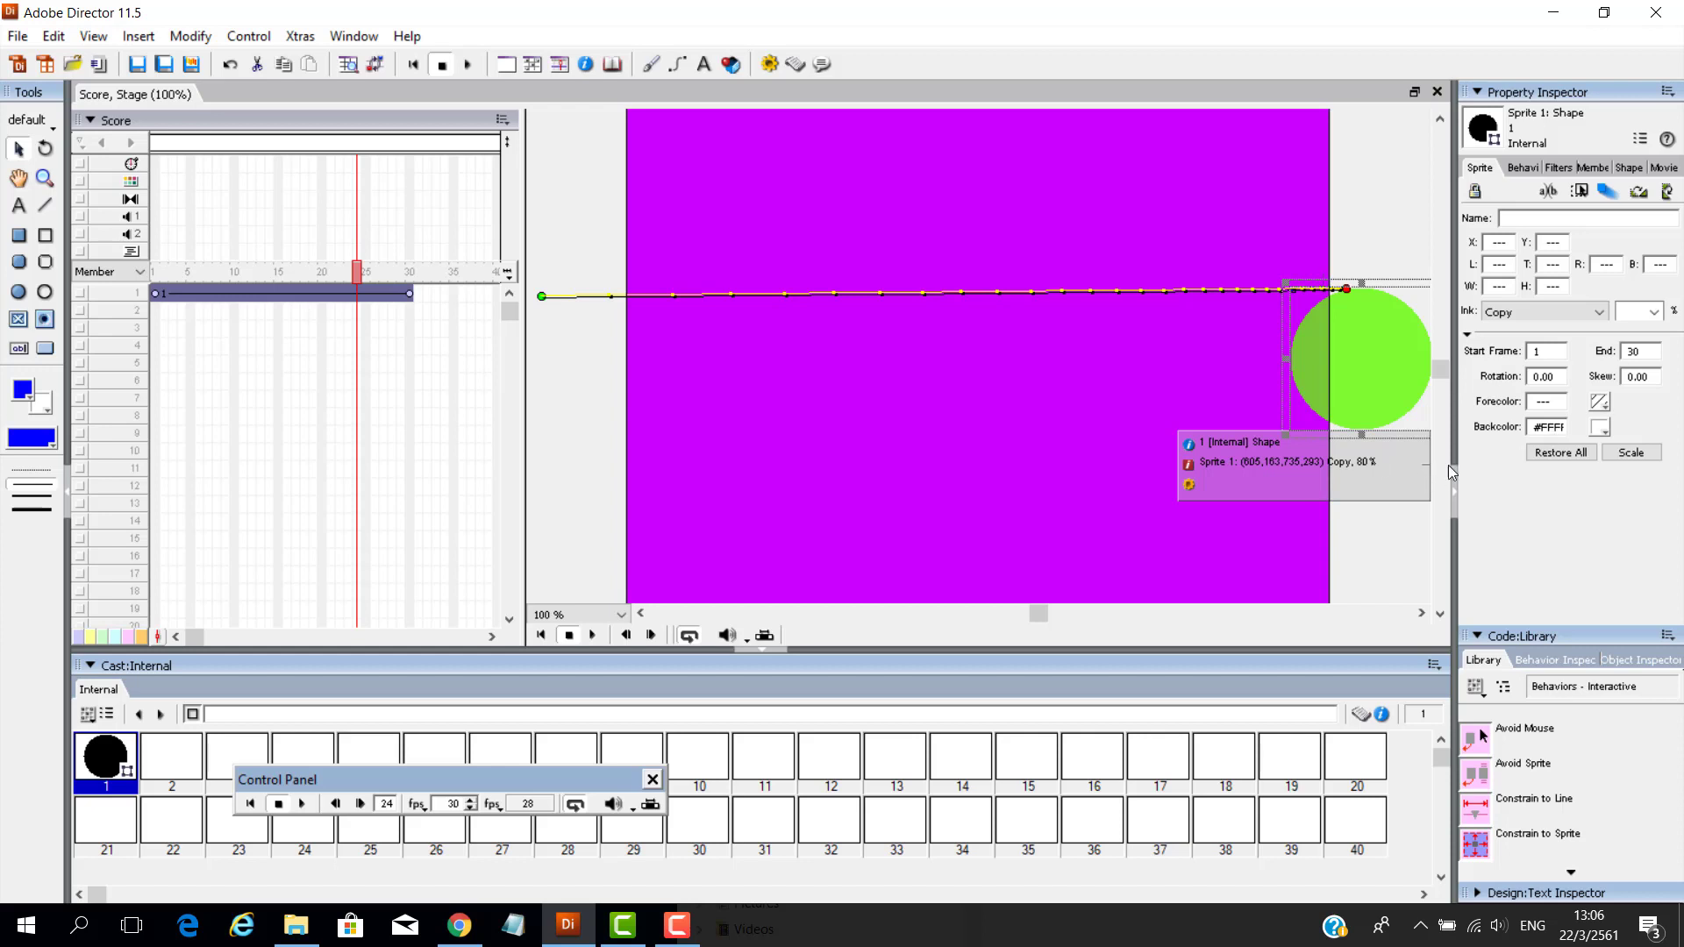
click(413, 65)
click(465, 65)
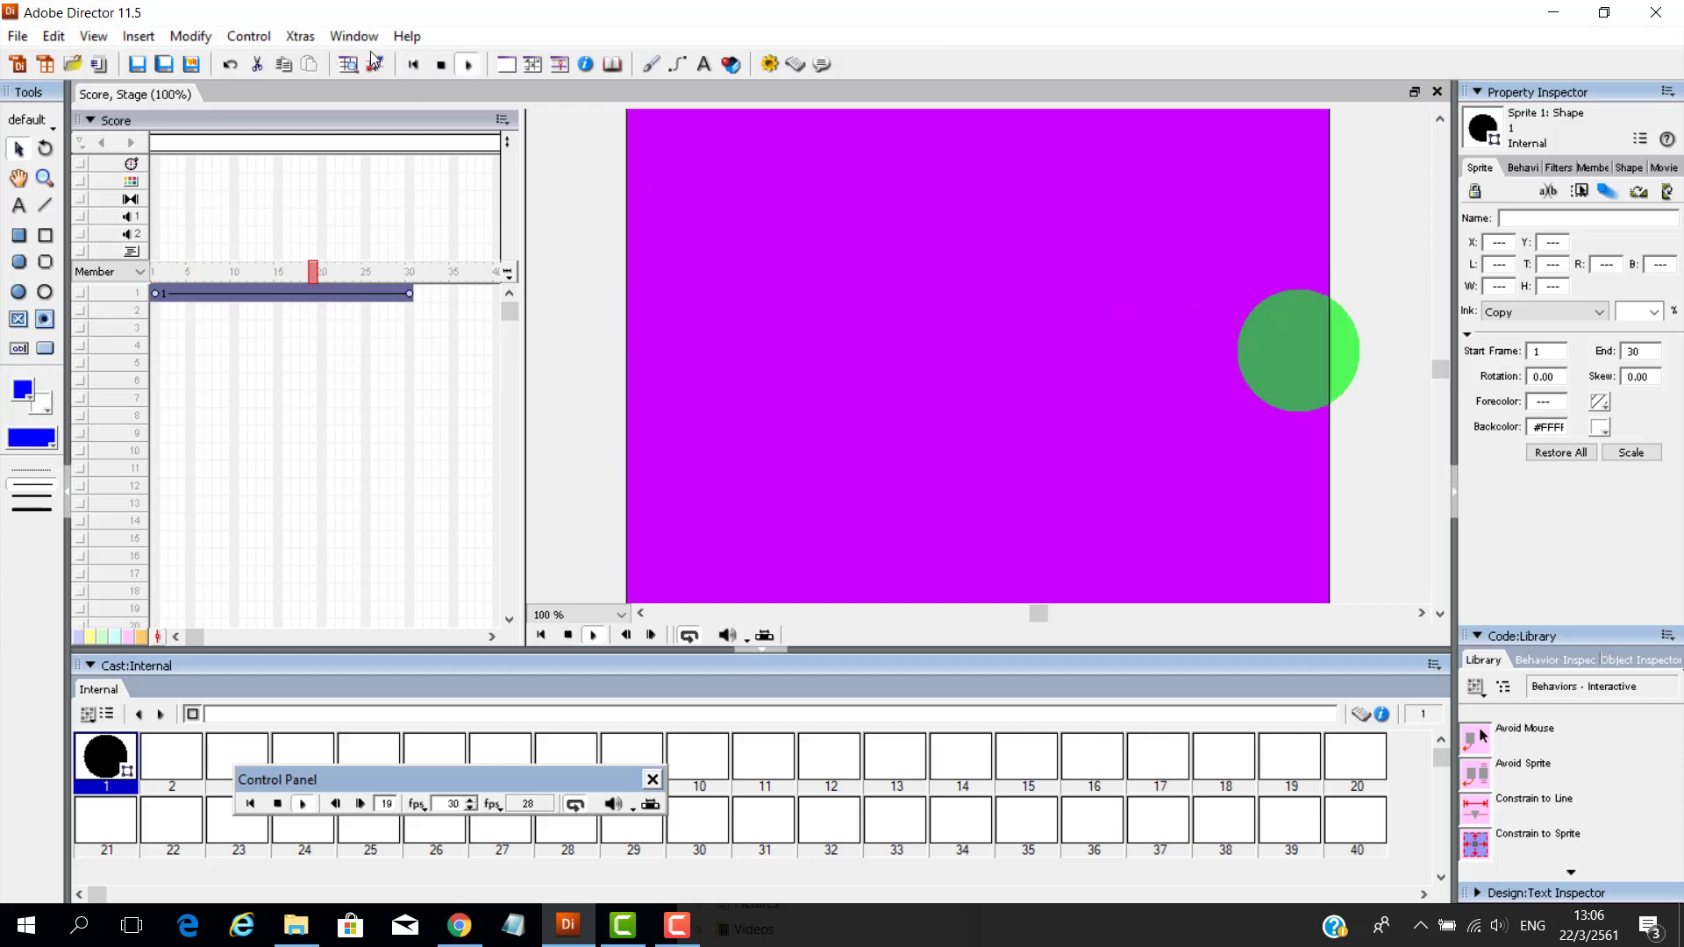
click(441, 67)
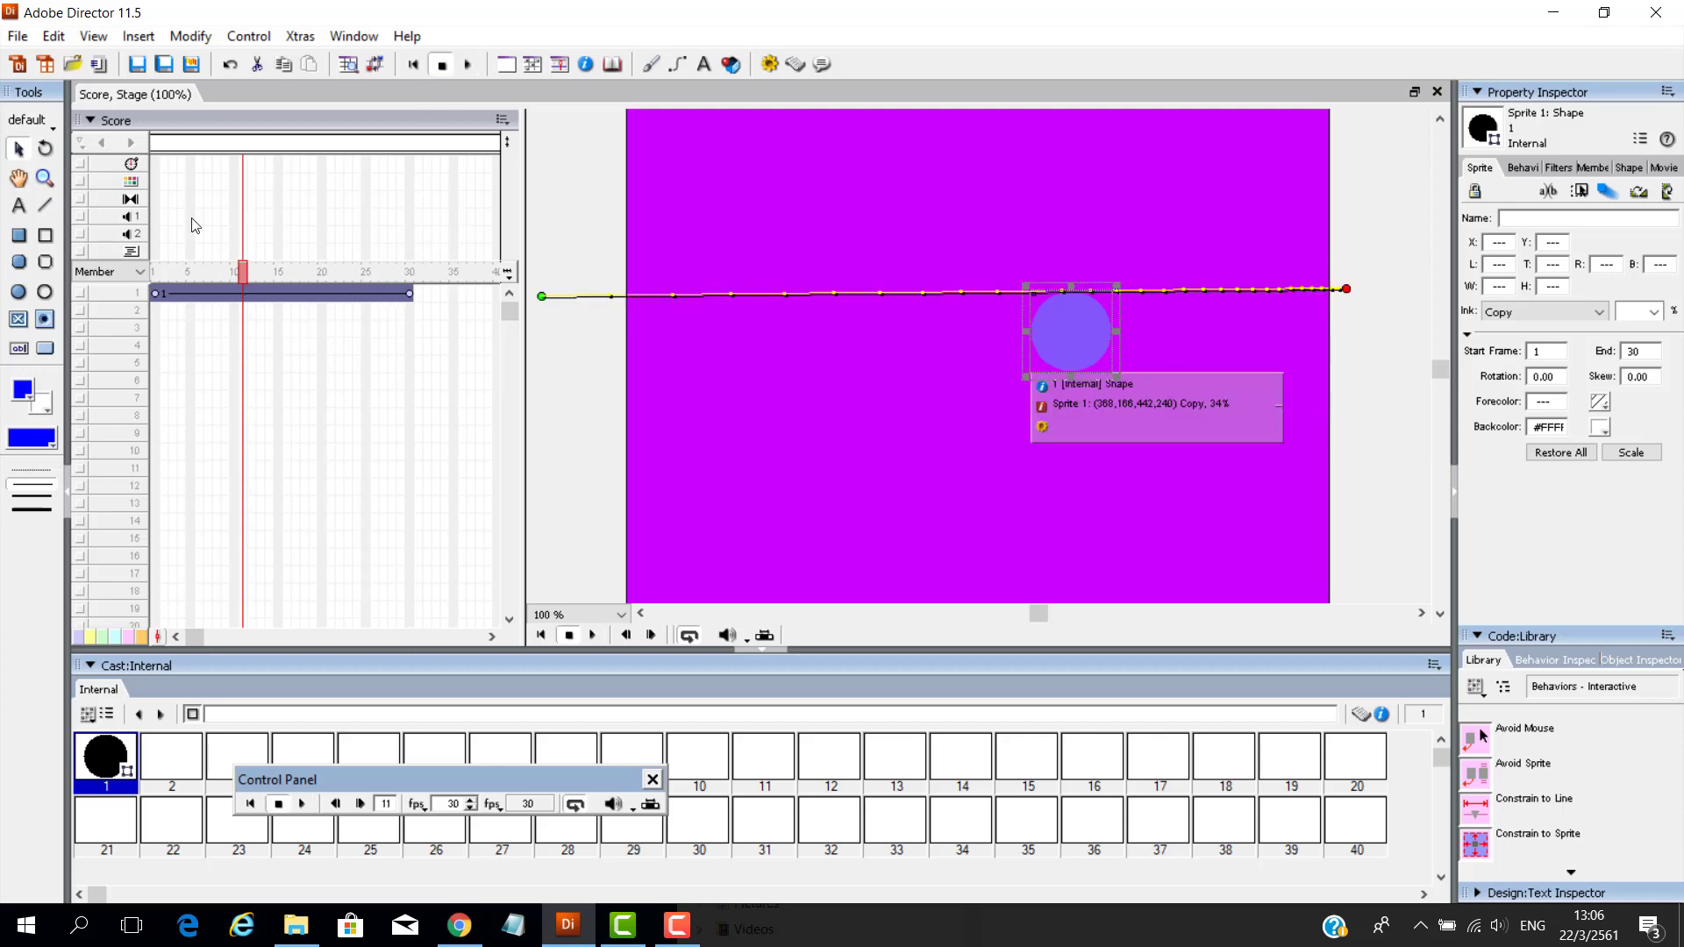
drag(239, 273, 280, 285)
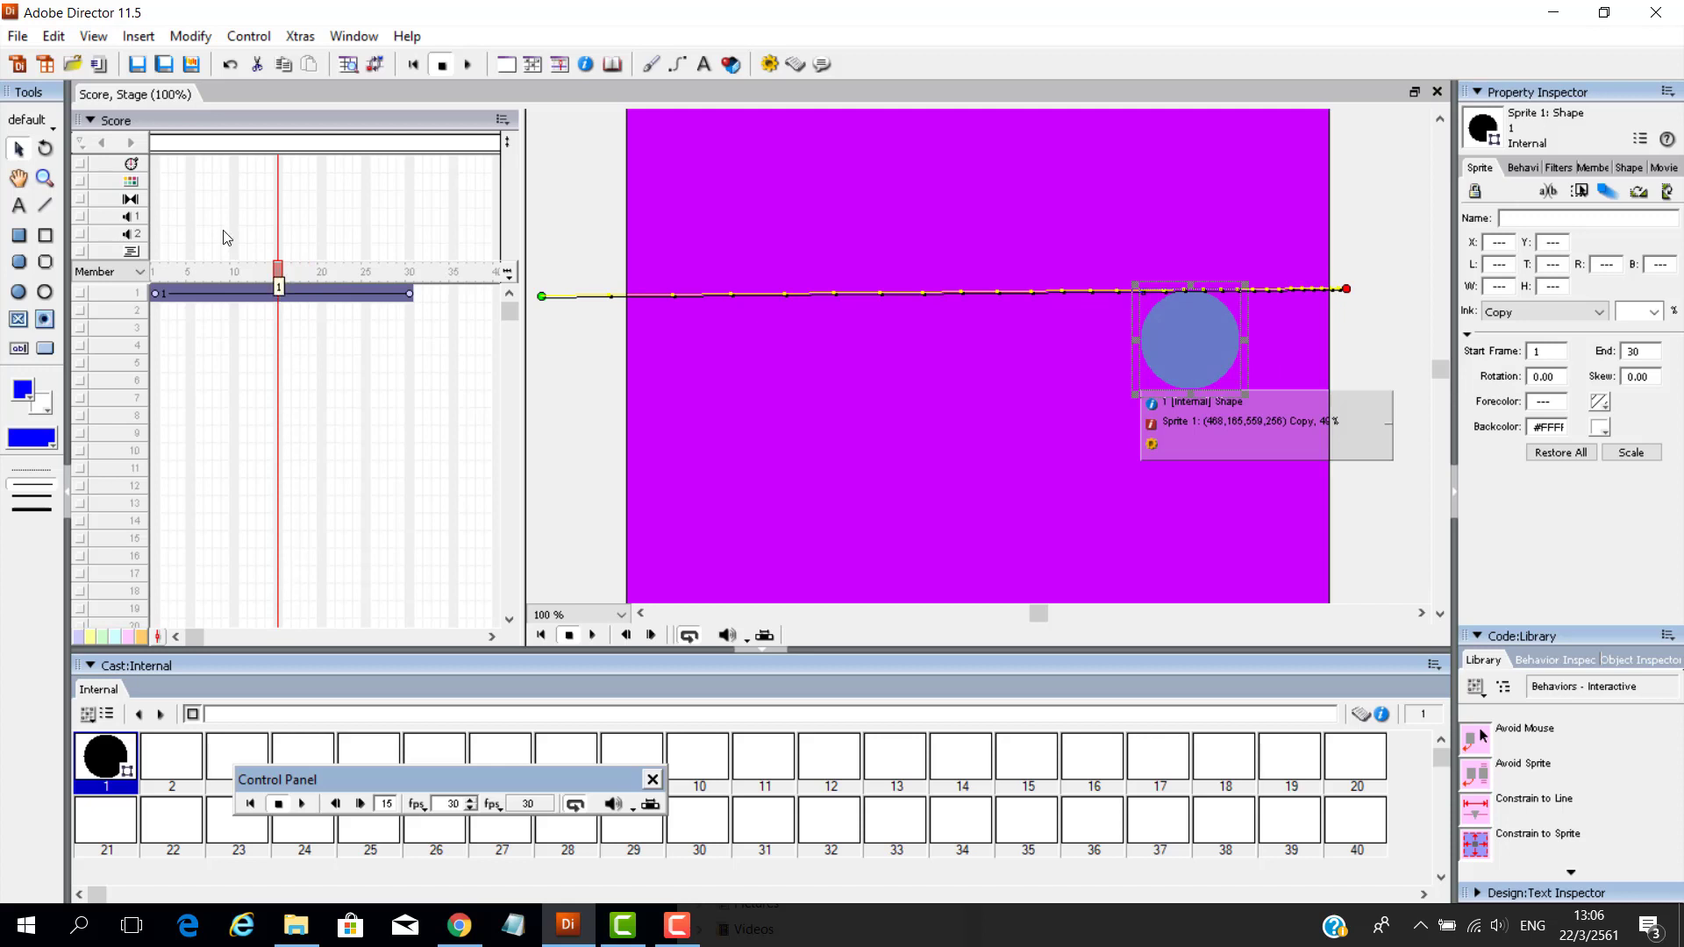
- Insert a keyframe at frame 15, drag the circle to the stage bottom, and rewind
right_click(282, 290)
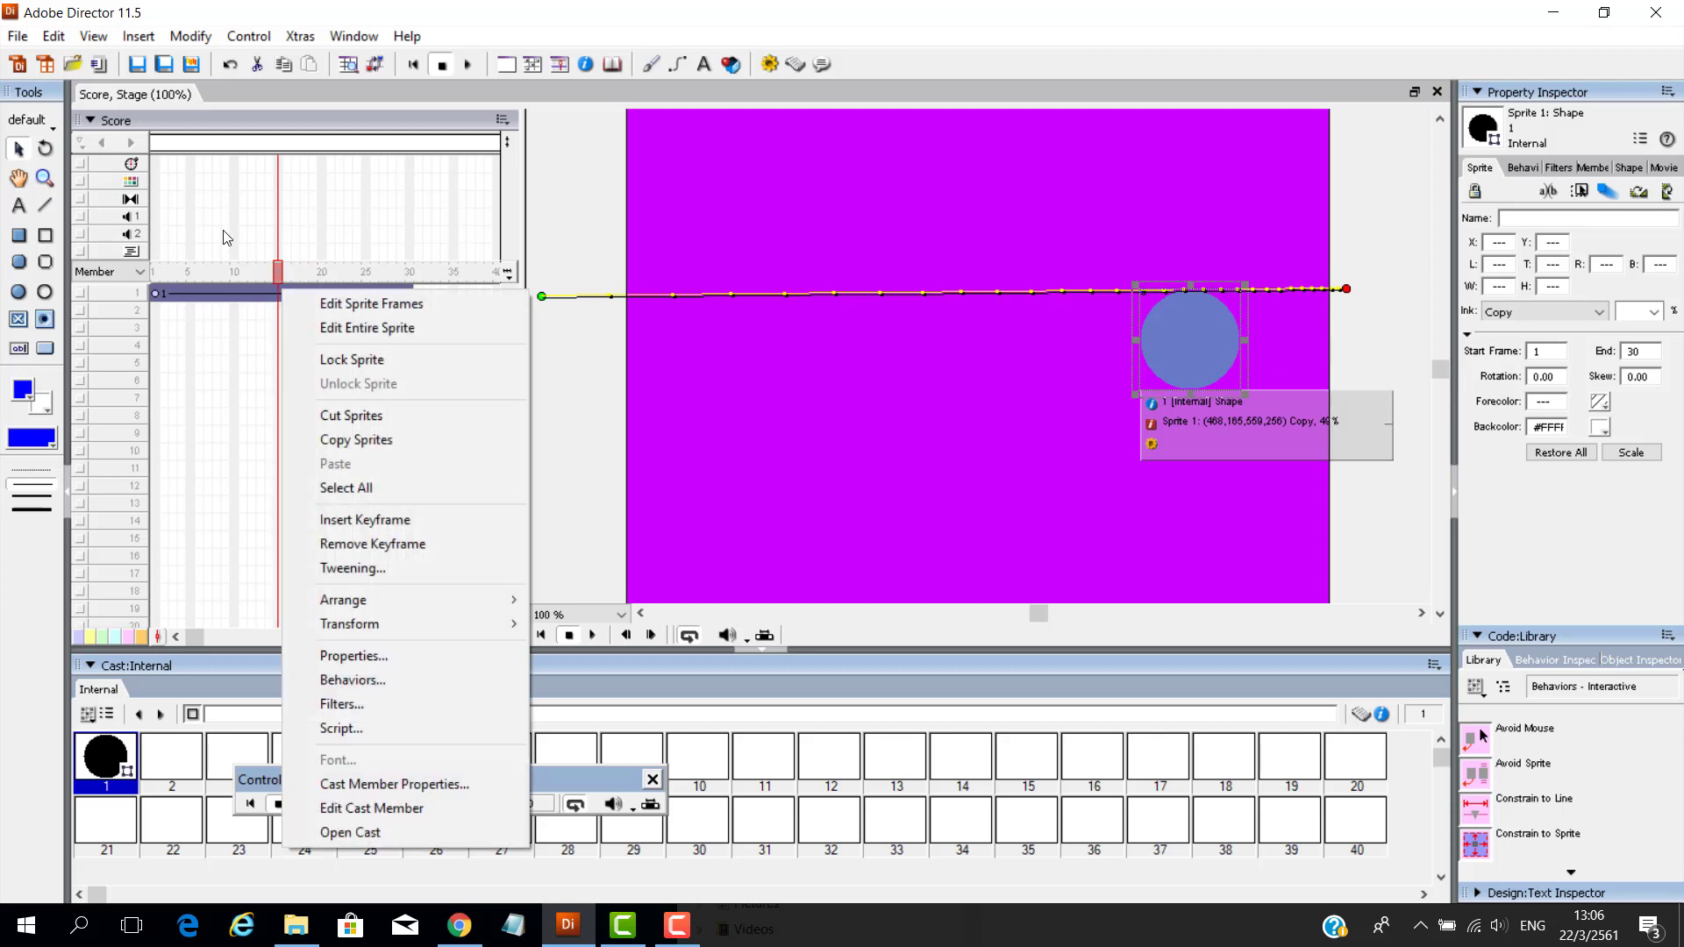
click(355, 519)
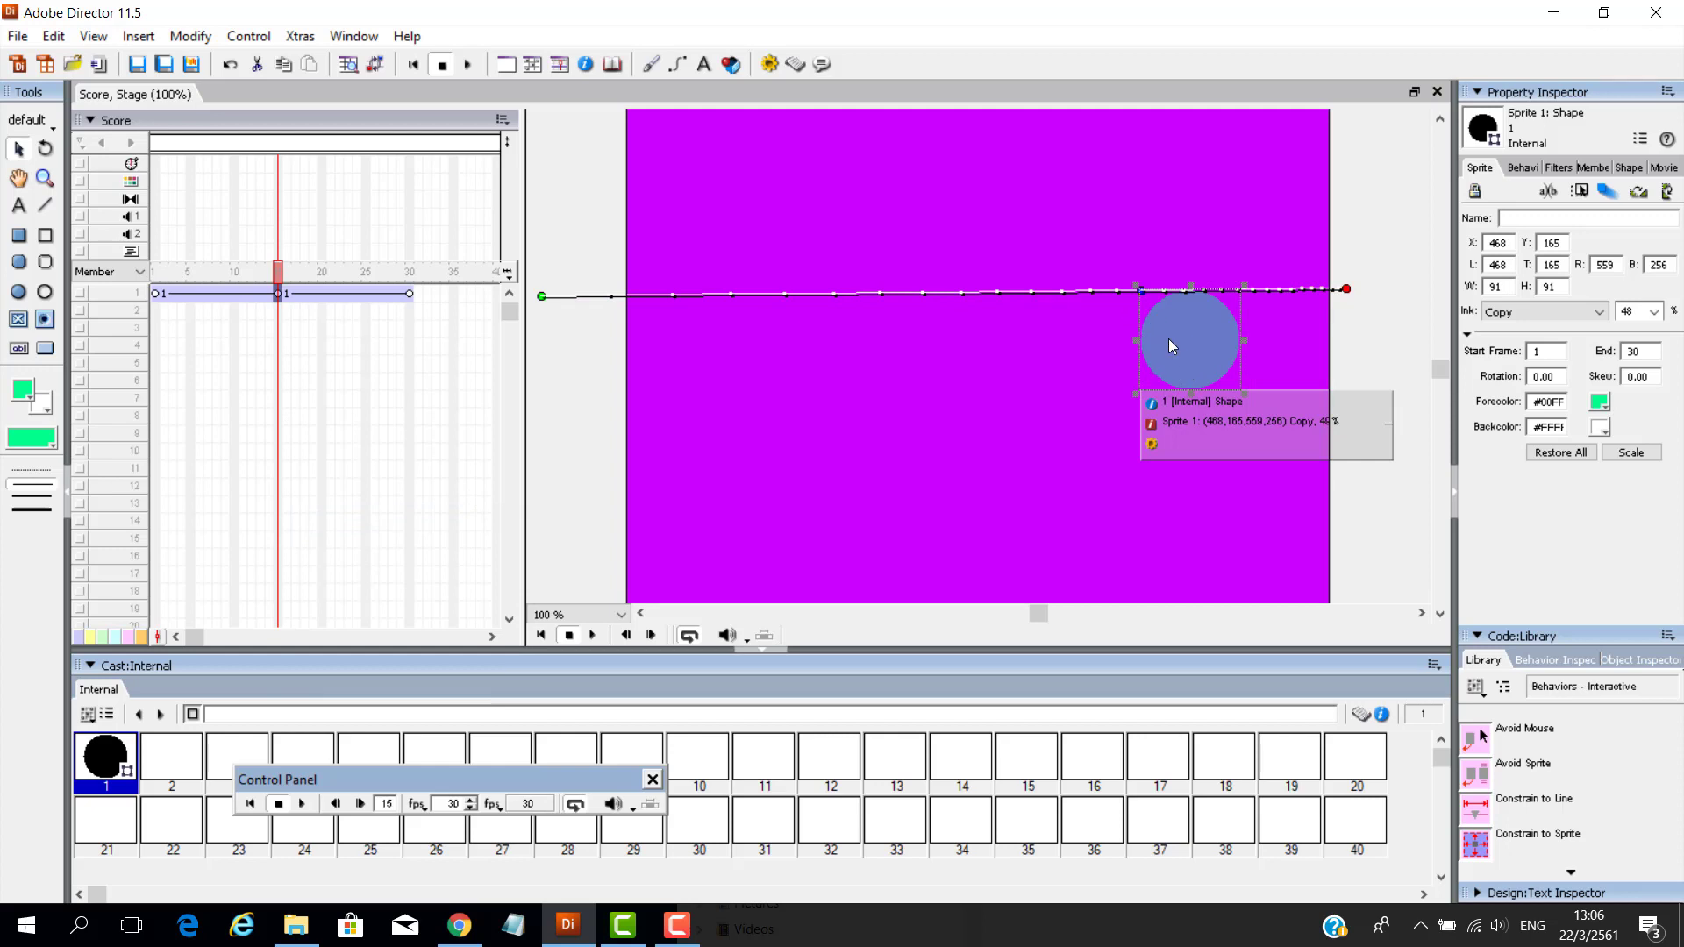
drag(1168, 339, 1161, 561)
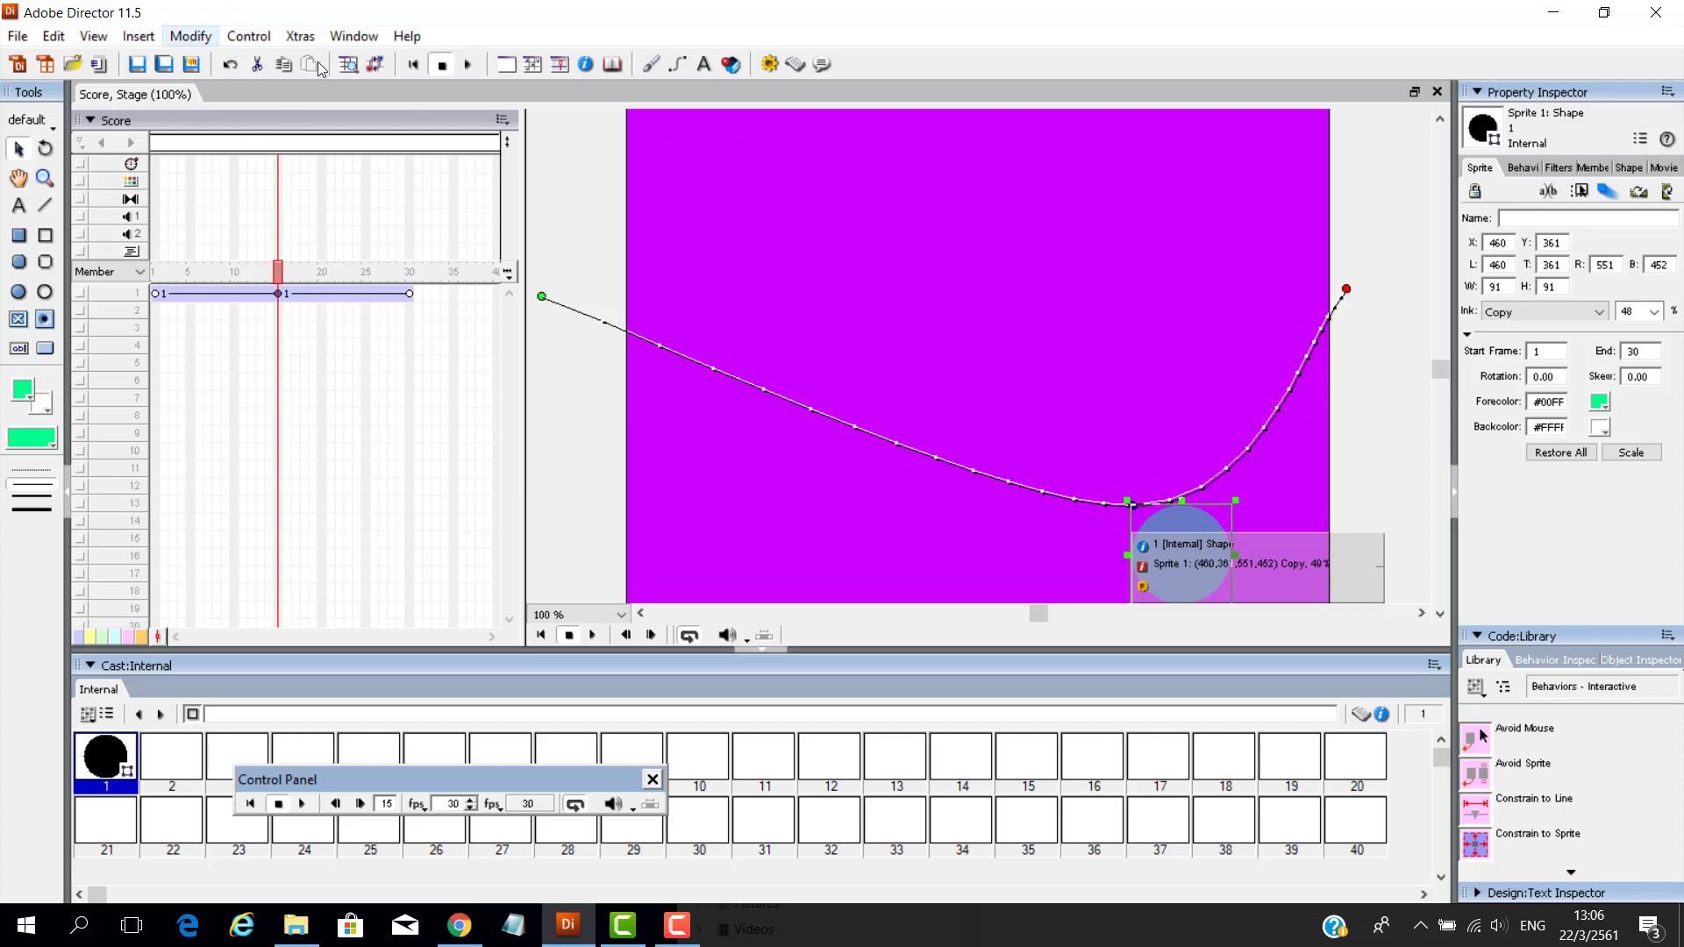
click(414, 65)
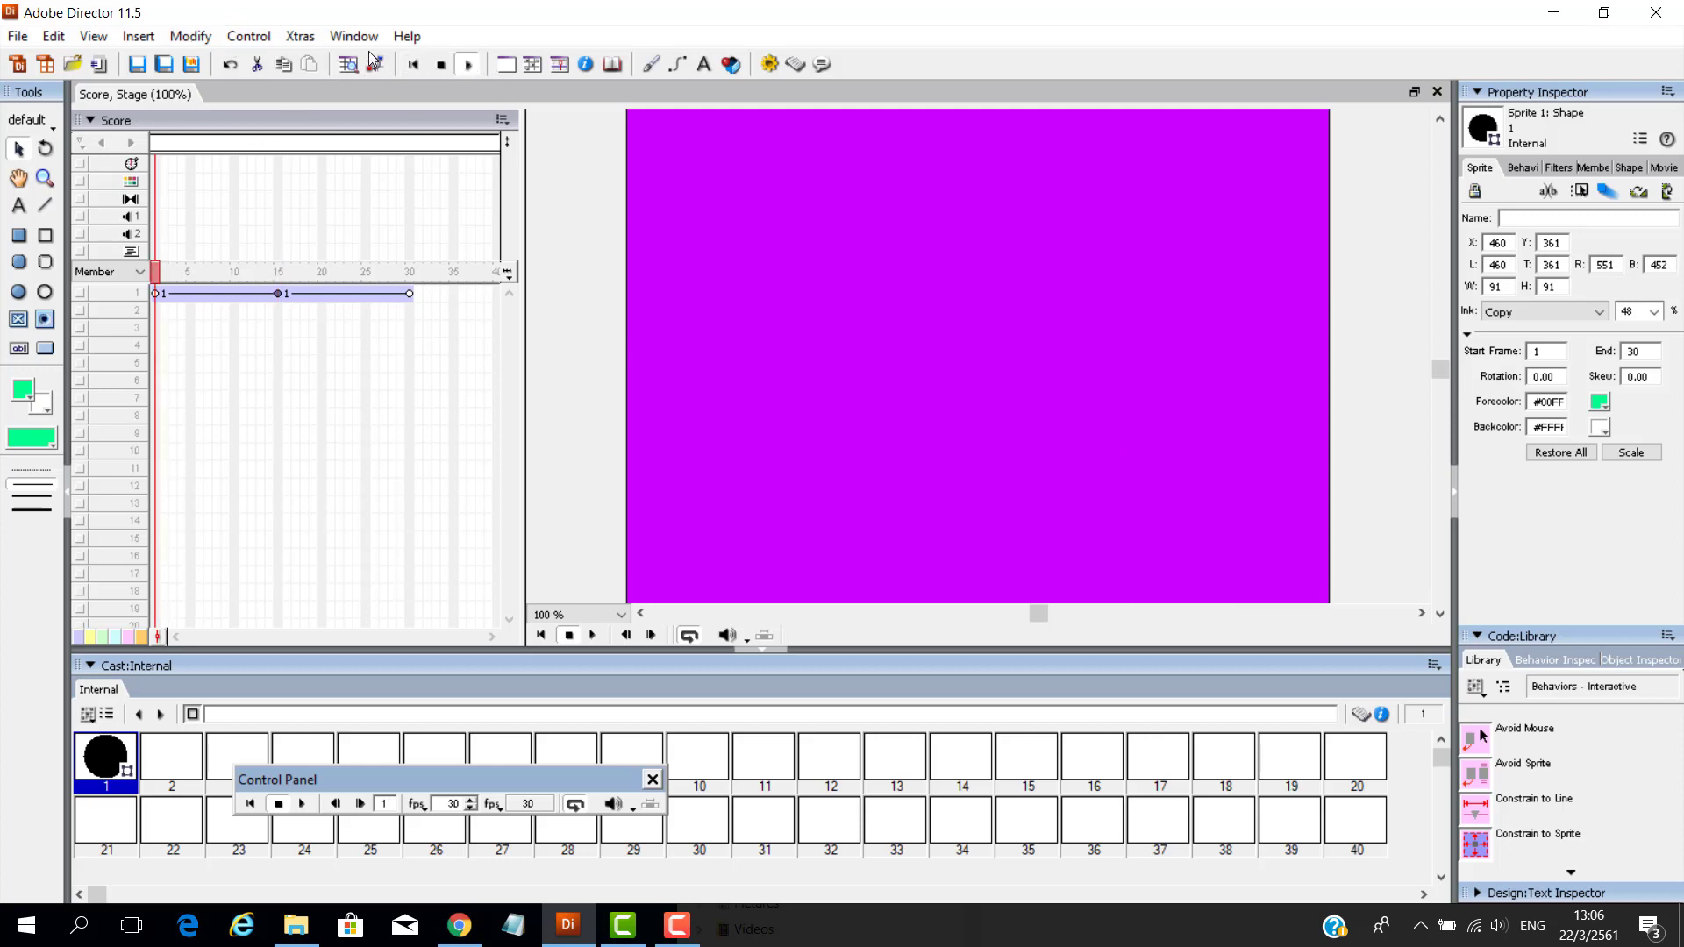
- Play the dipping path, stop it, and scrub the playhead back to frame 5
key(ctrl+alt+p)
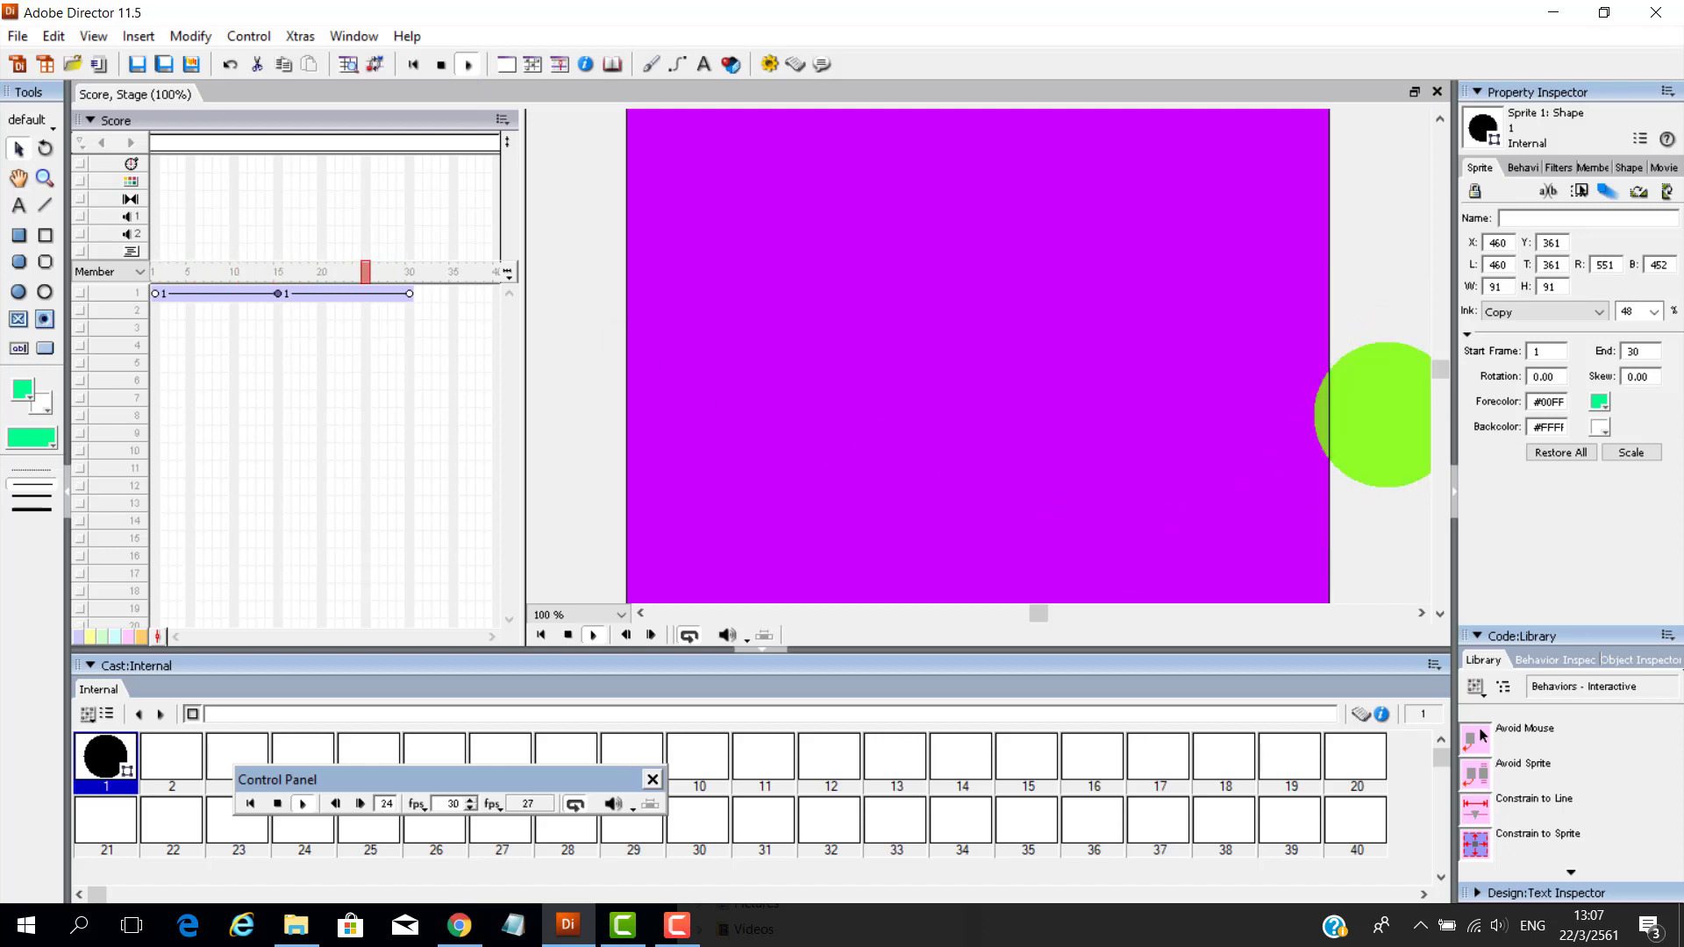
click(441, 68)
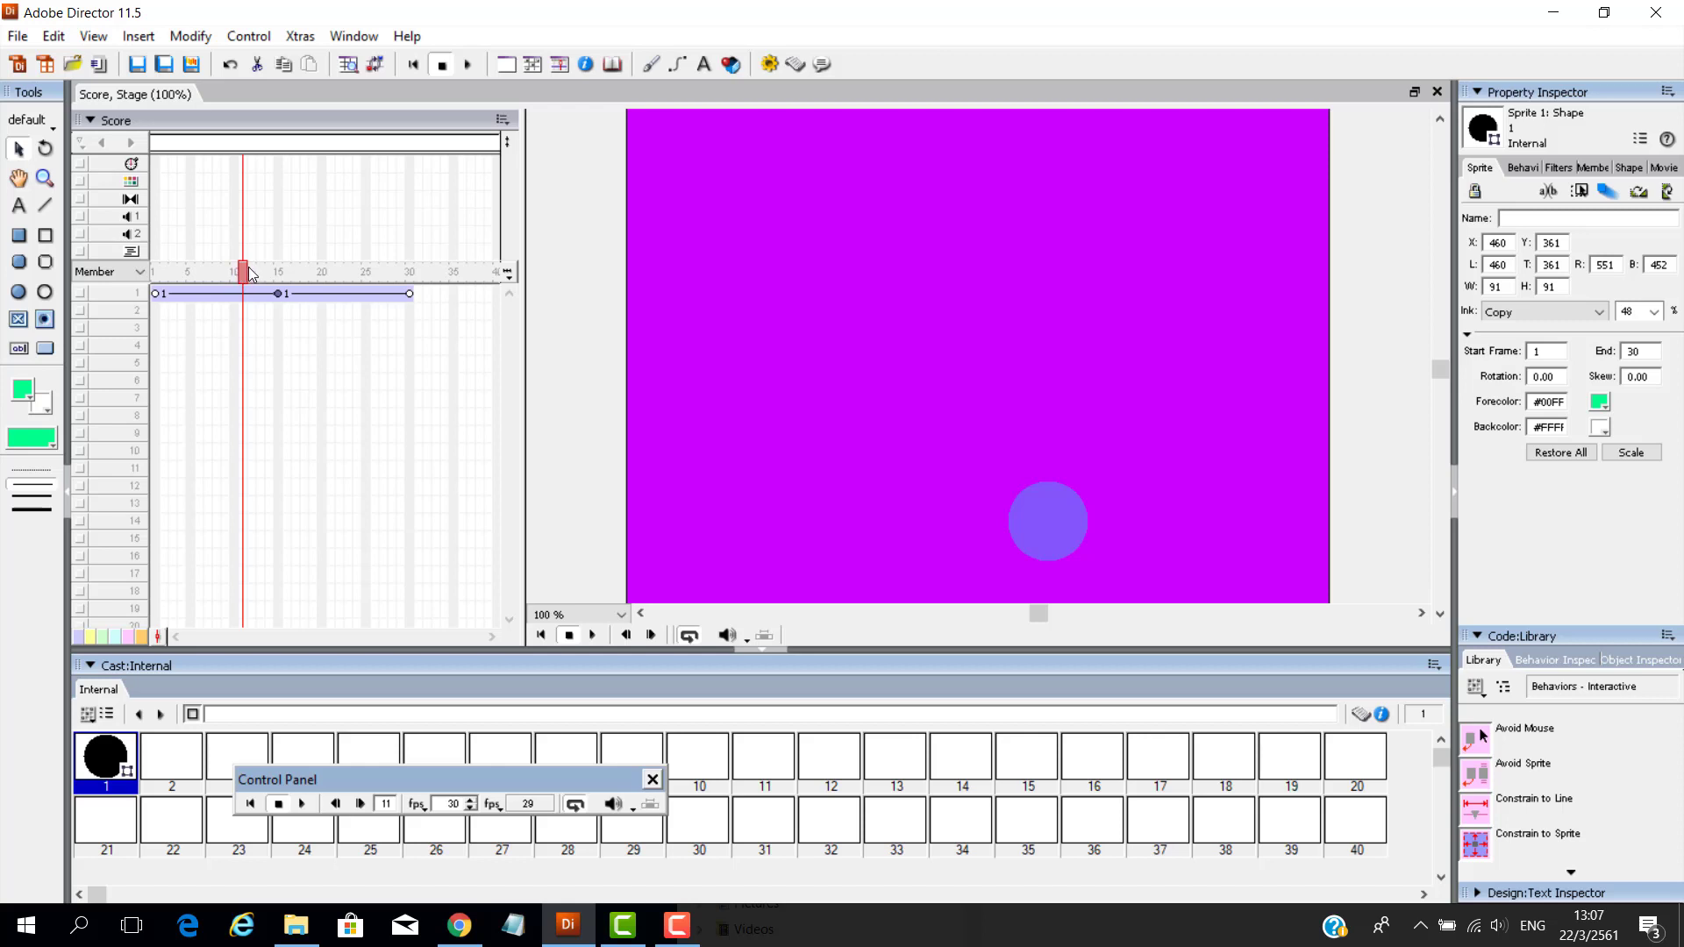
drag(243, 274, 191, 282)
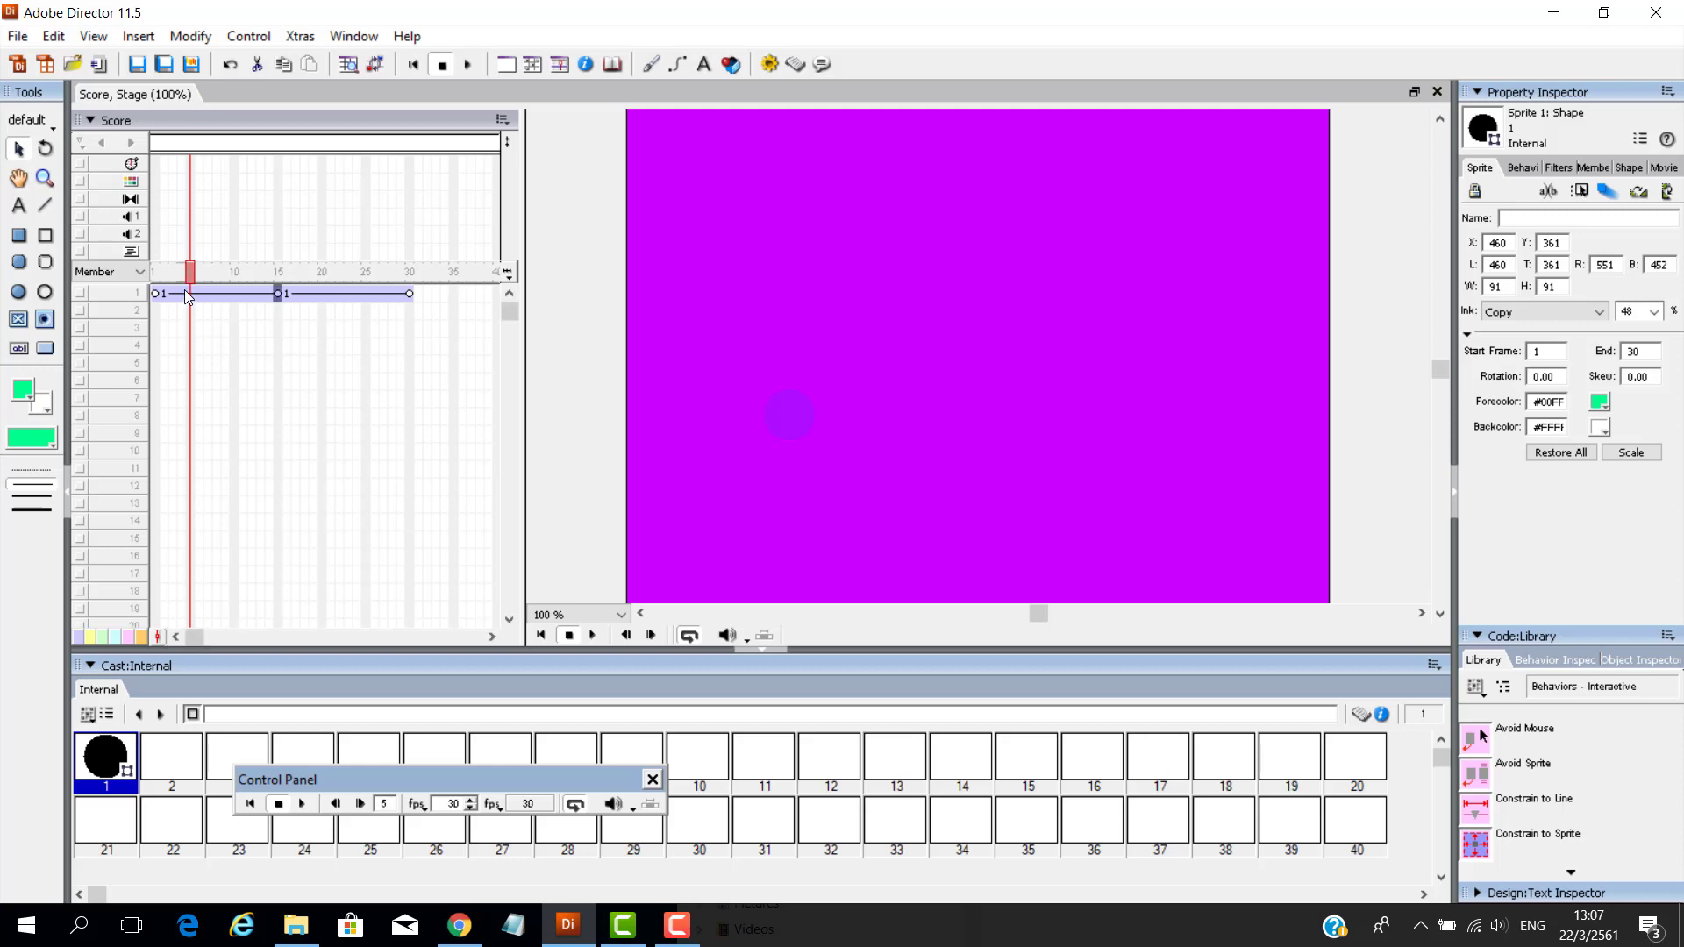
- Insert a keyframe at frame 5 lifting the circle near the stage top, then replay from frame 1
right_click(191, 289)
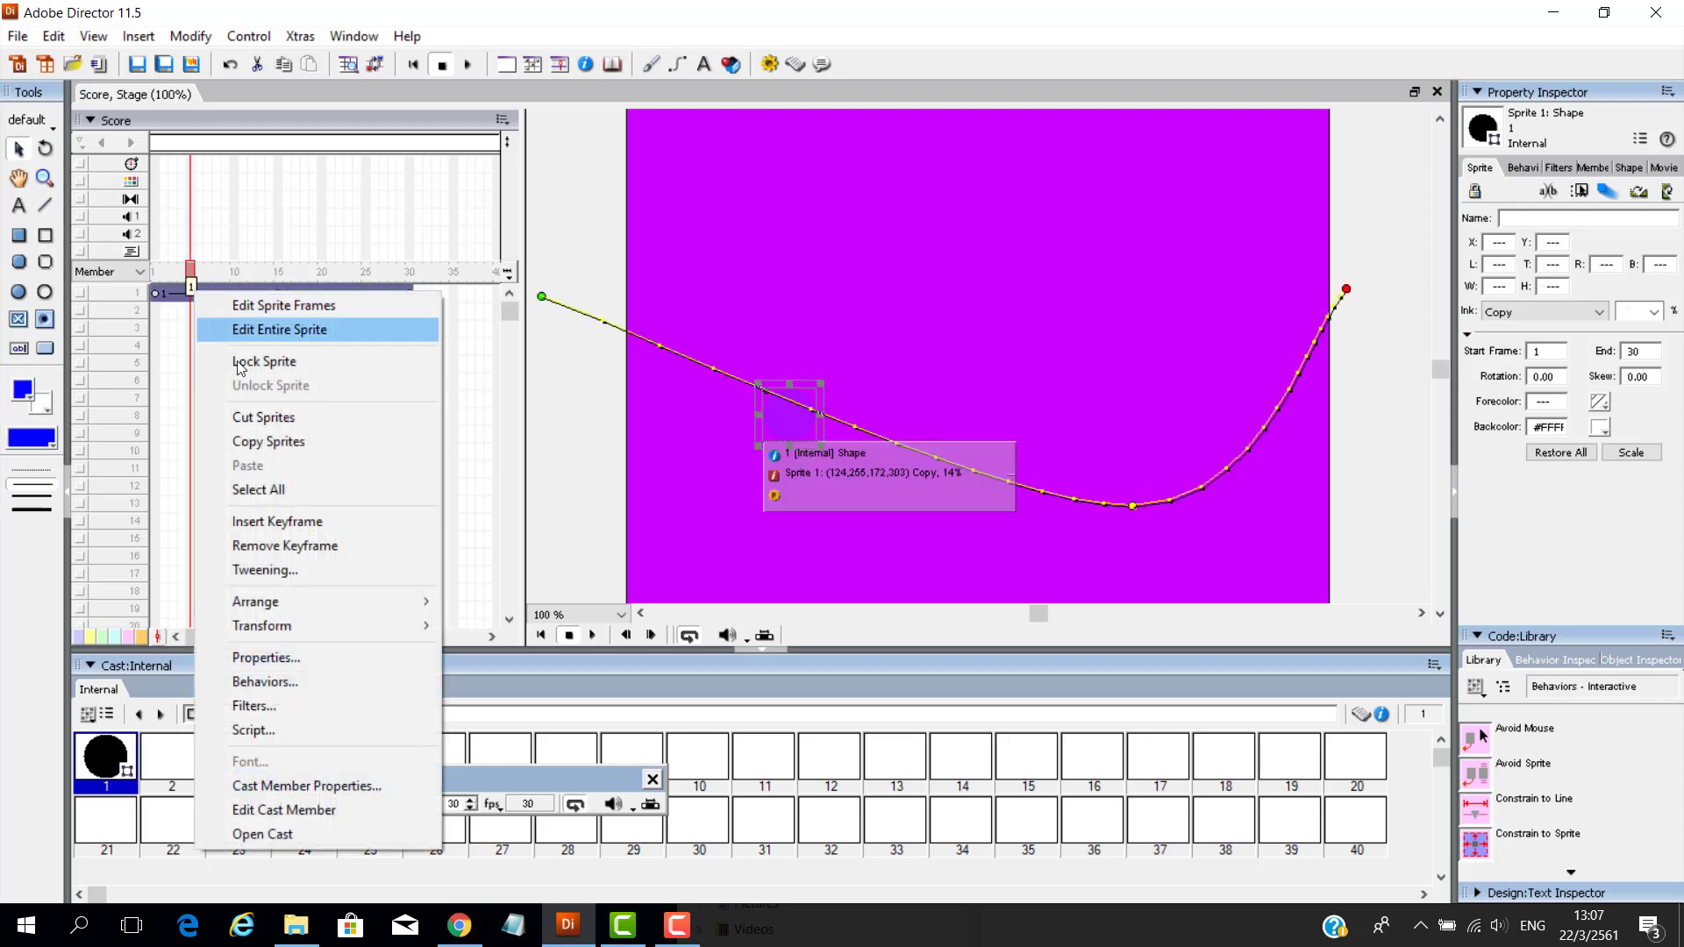
click(284, 530)
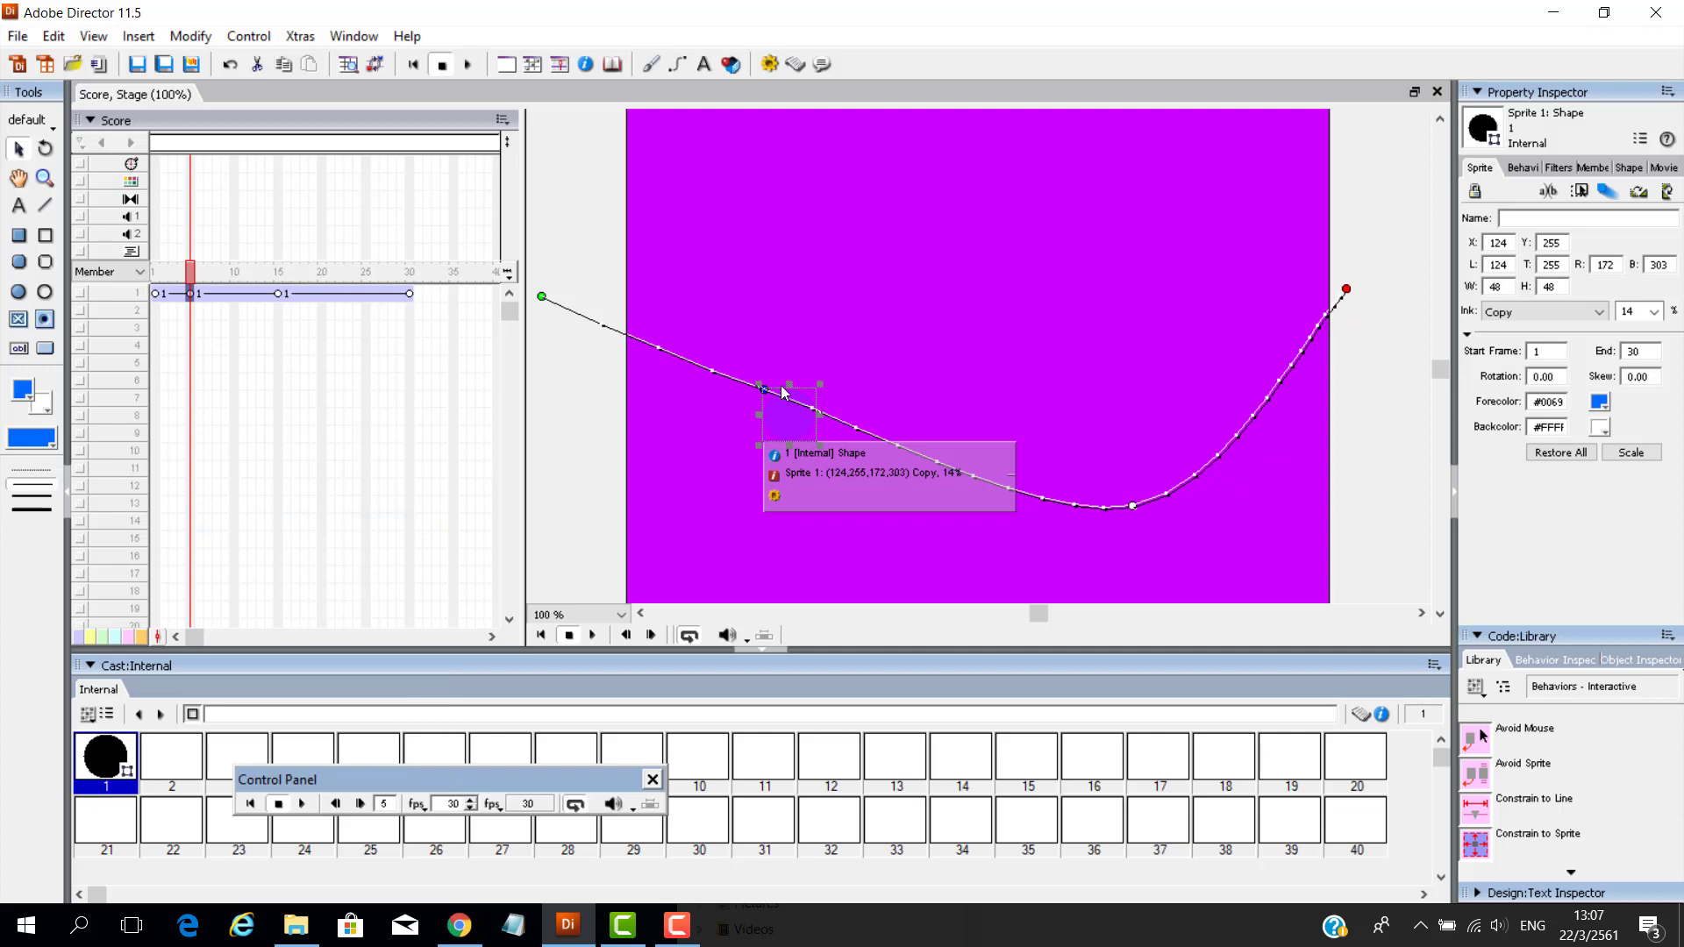
drag(785, 427, 836, 151)
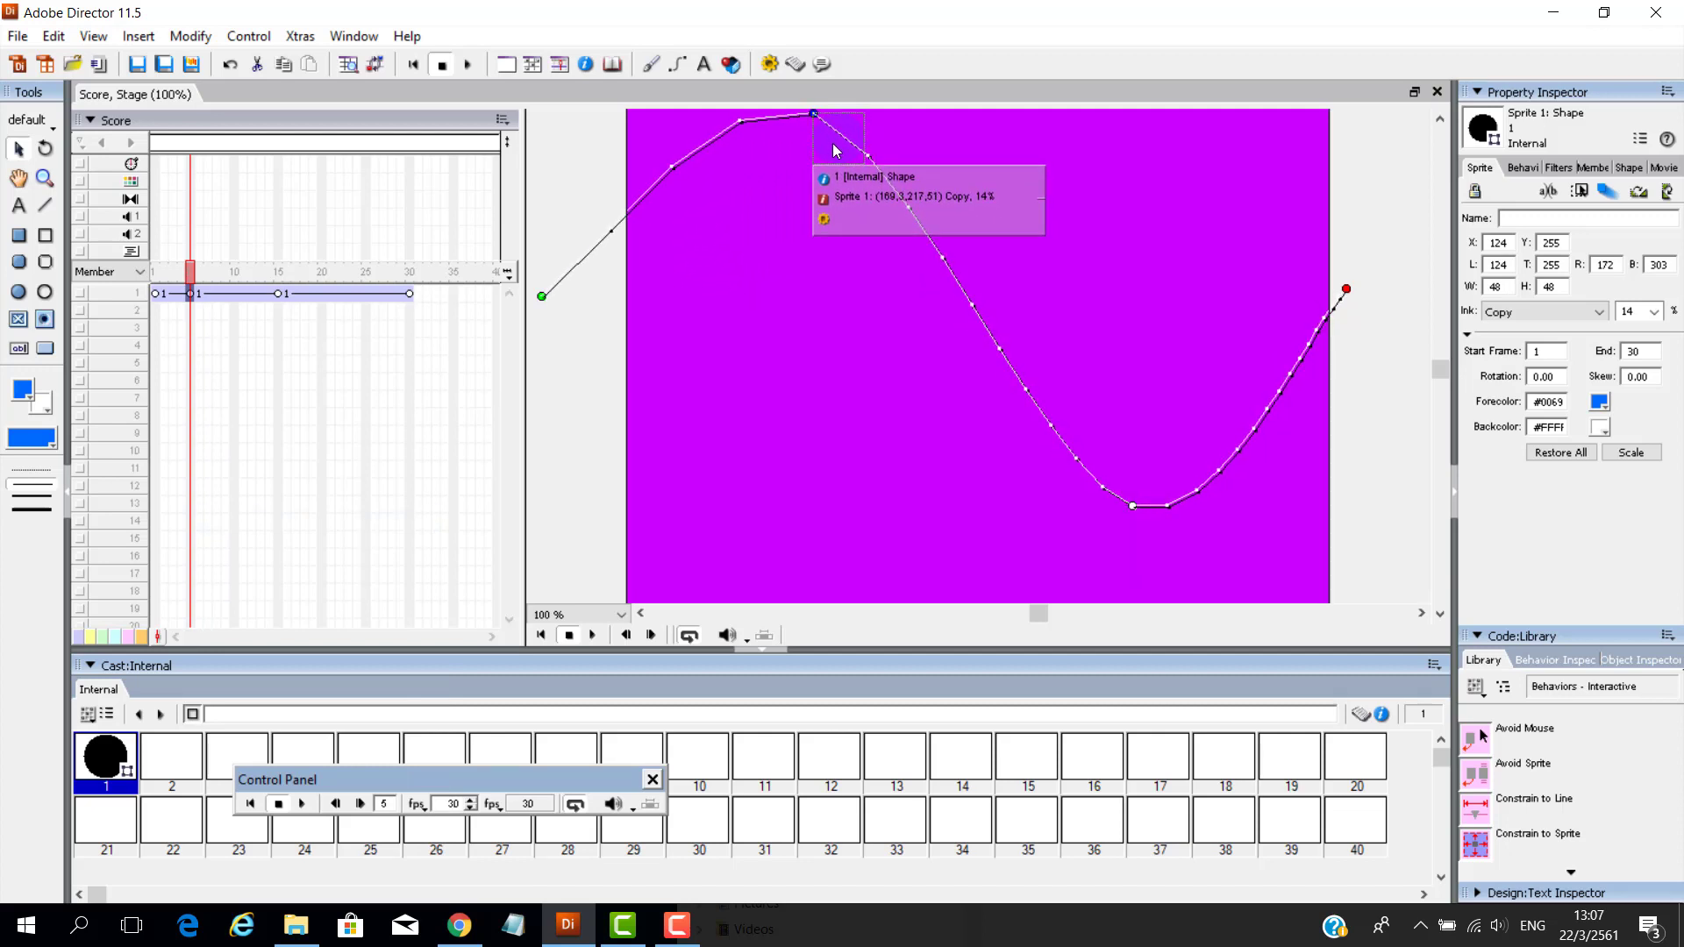
click(413, 64)
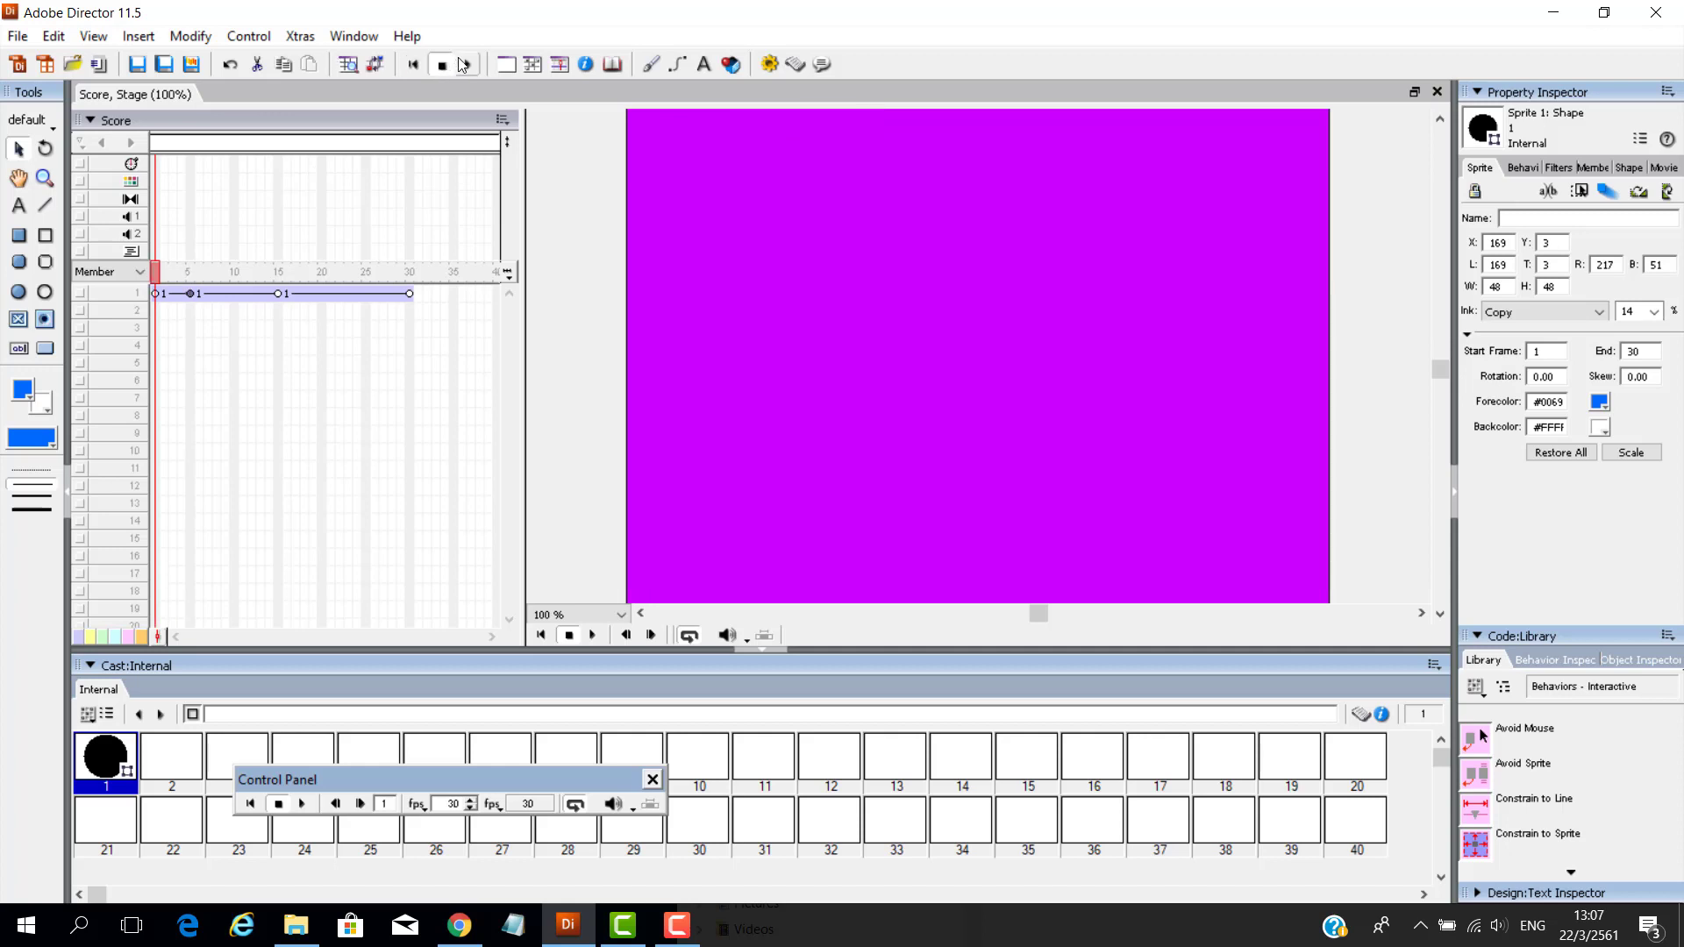
click(468, 64)
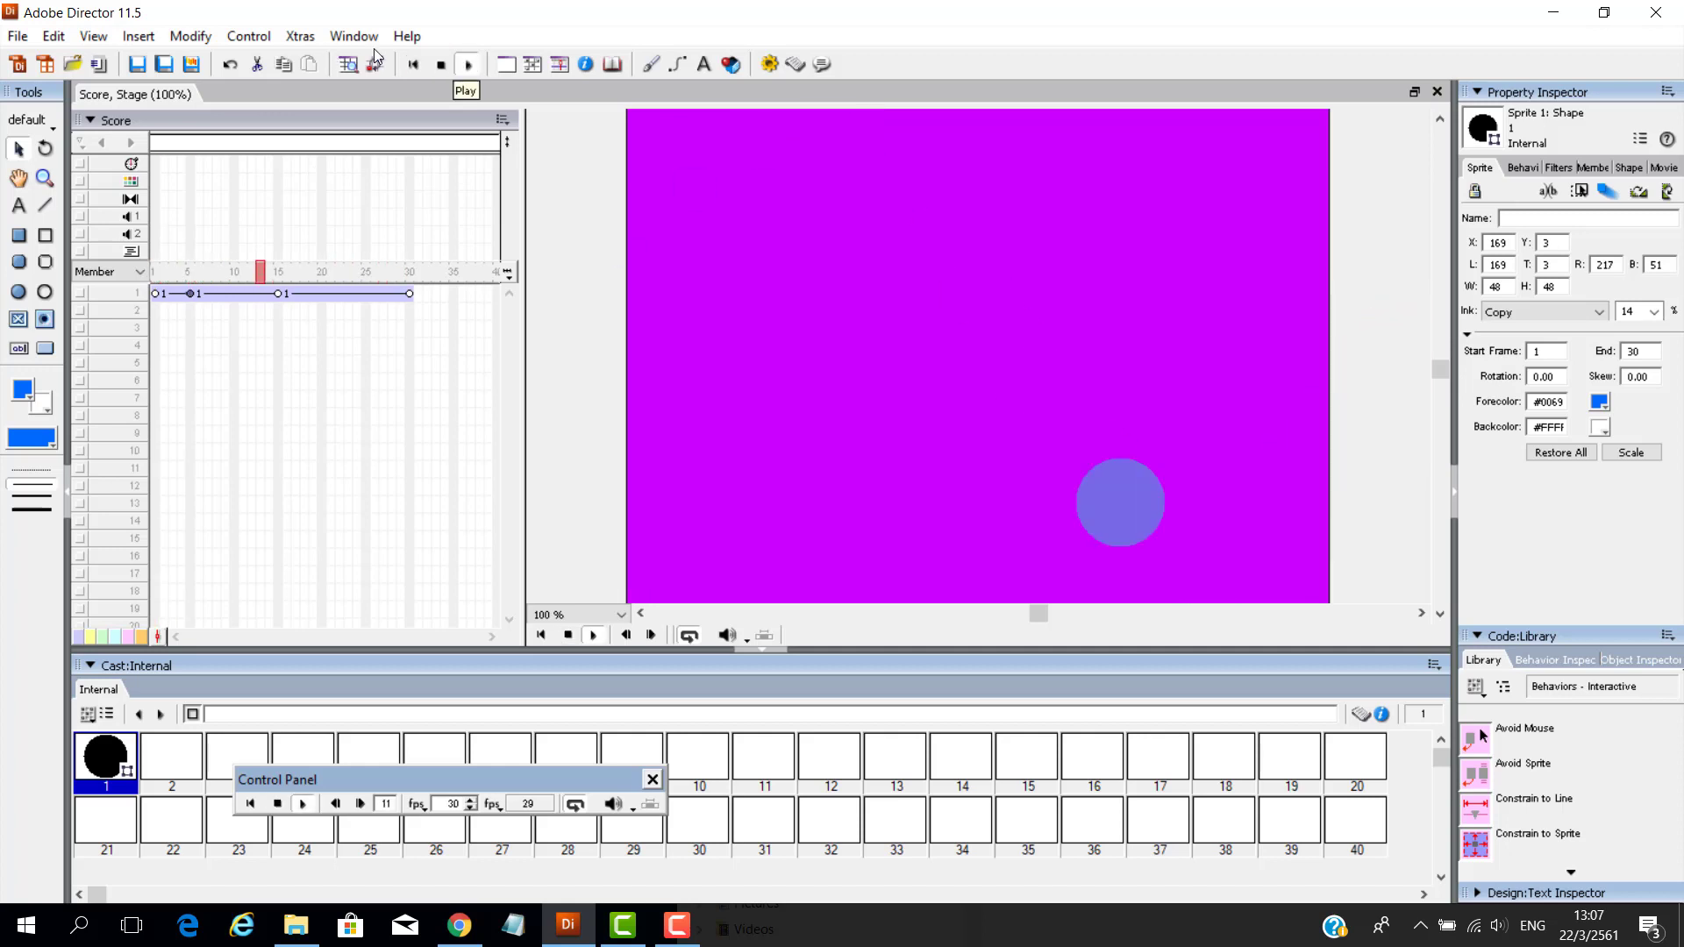